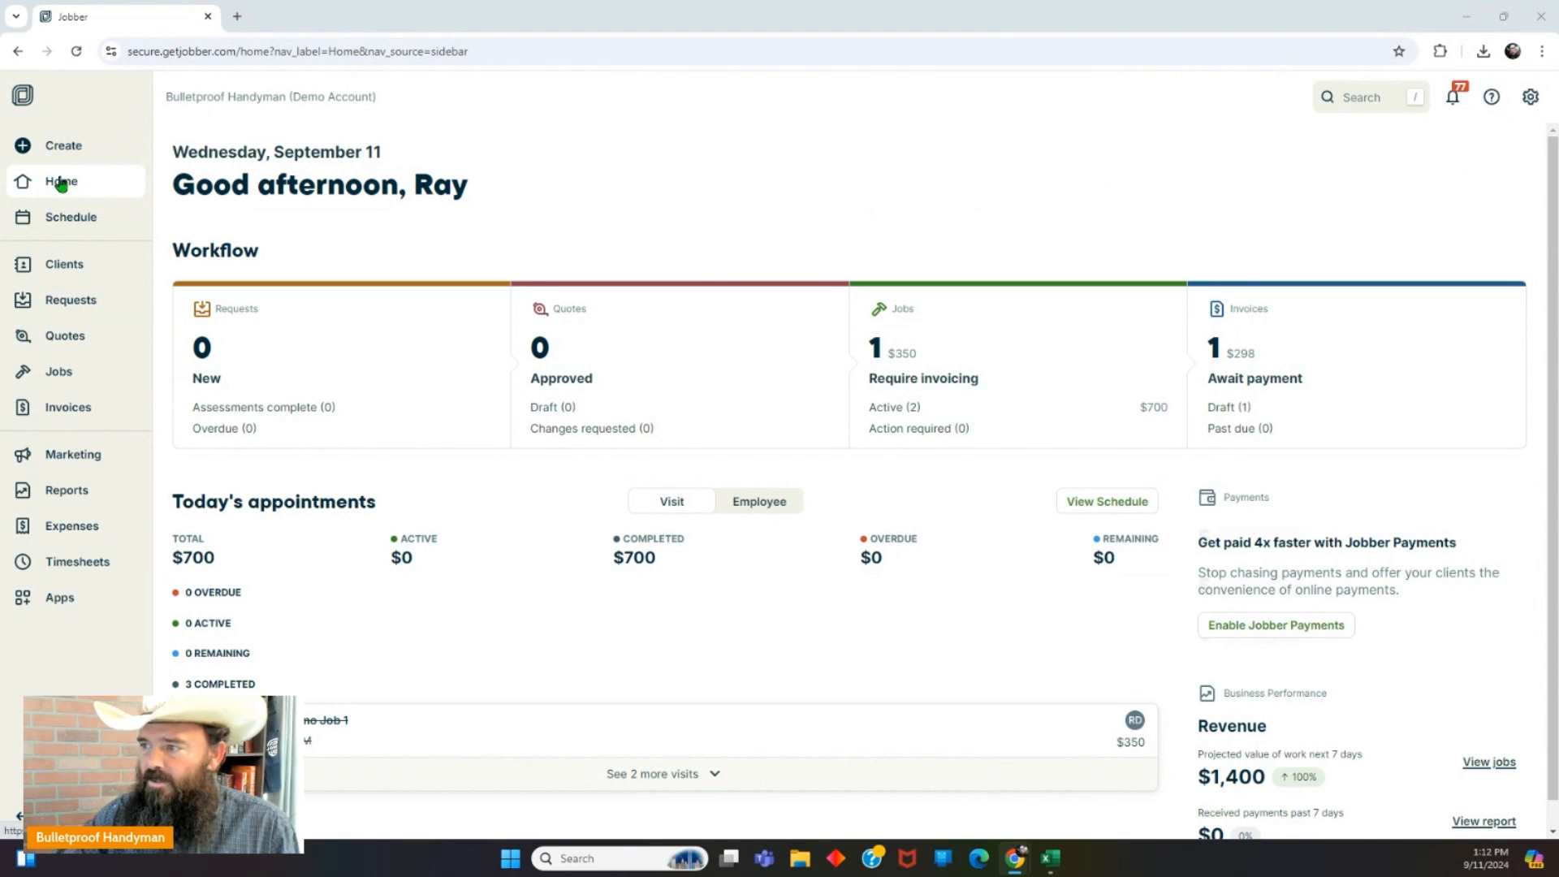
Open Manage Team, check an existing member's actions and profile, and return to the team list.
{"action": "left_click", "coordinate": [1529, 101]}
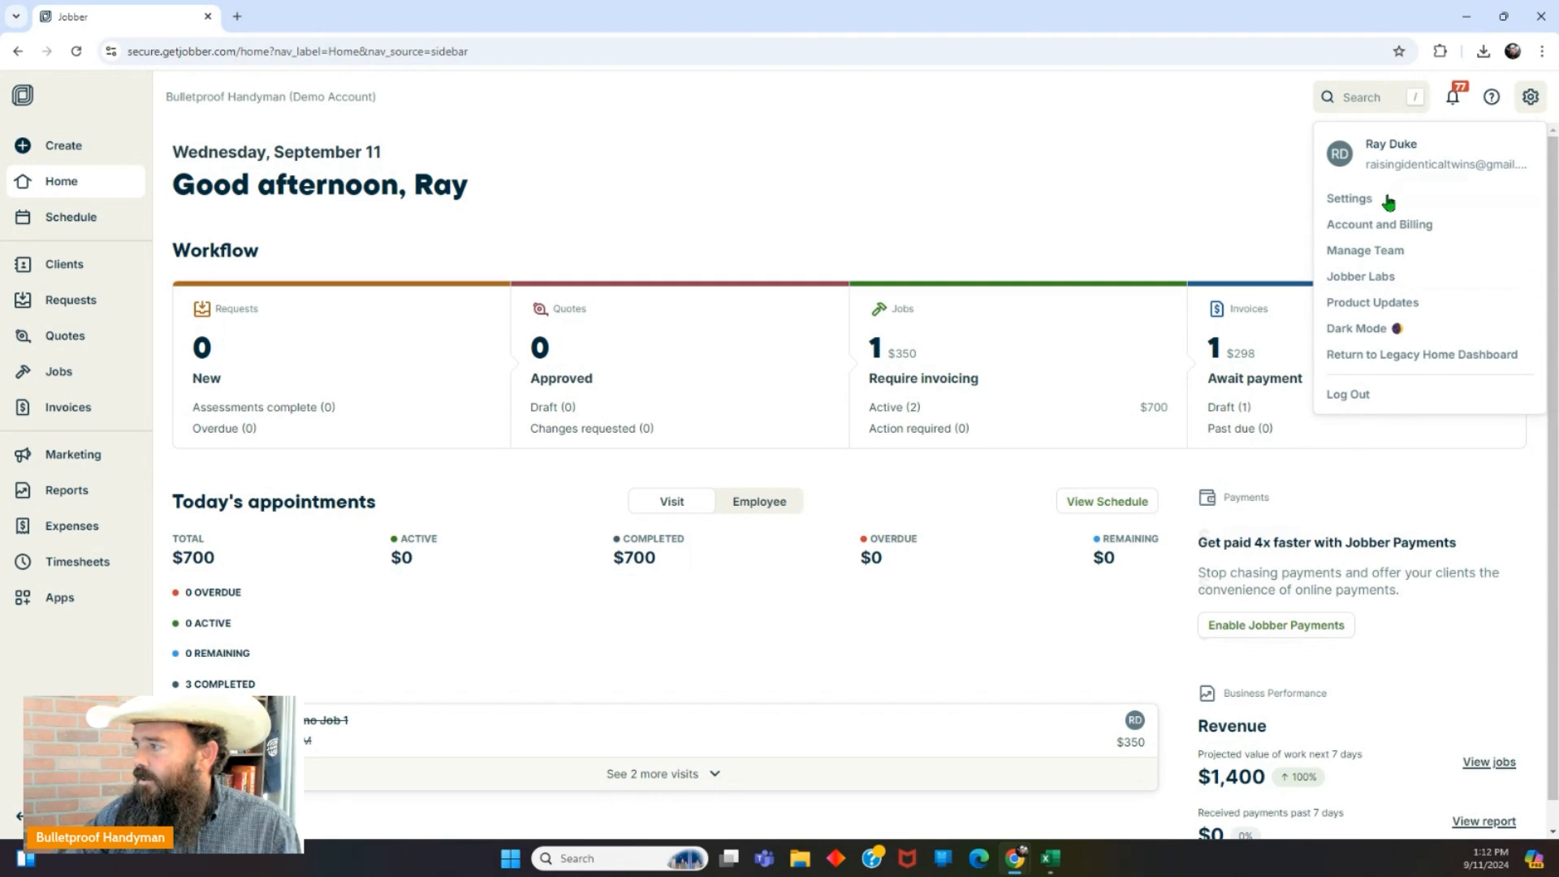
{"action": "left_click", "coordinate": [1348, 255]}
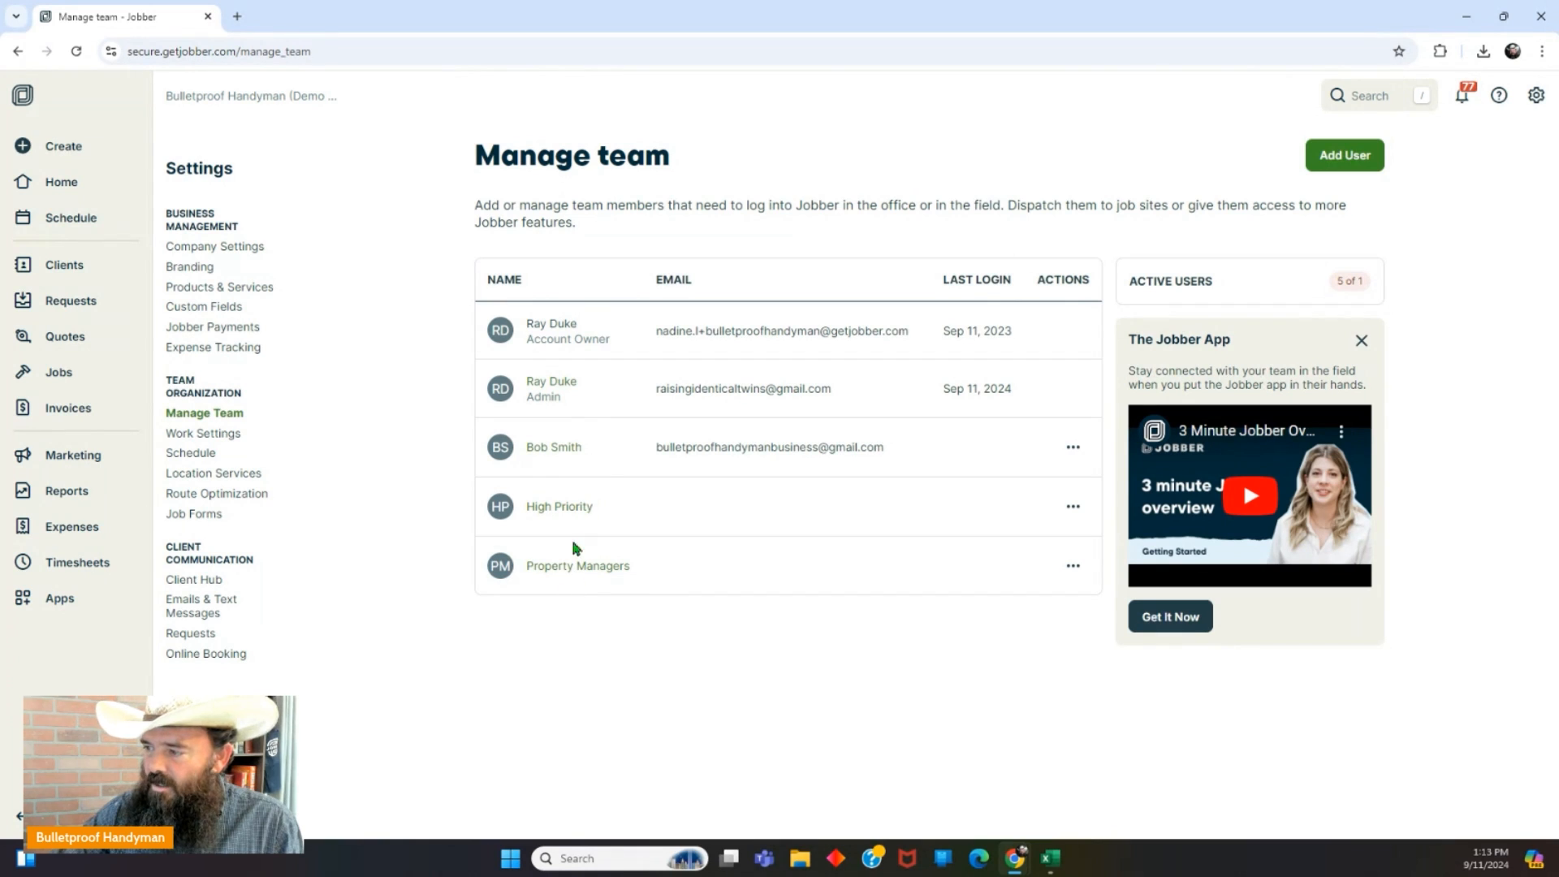
{"action": "left_click", "coordinate": [1071, 447]}
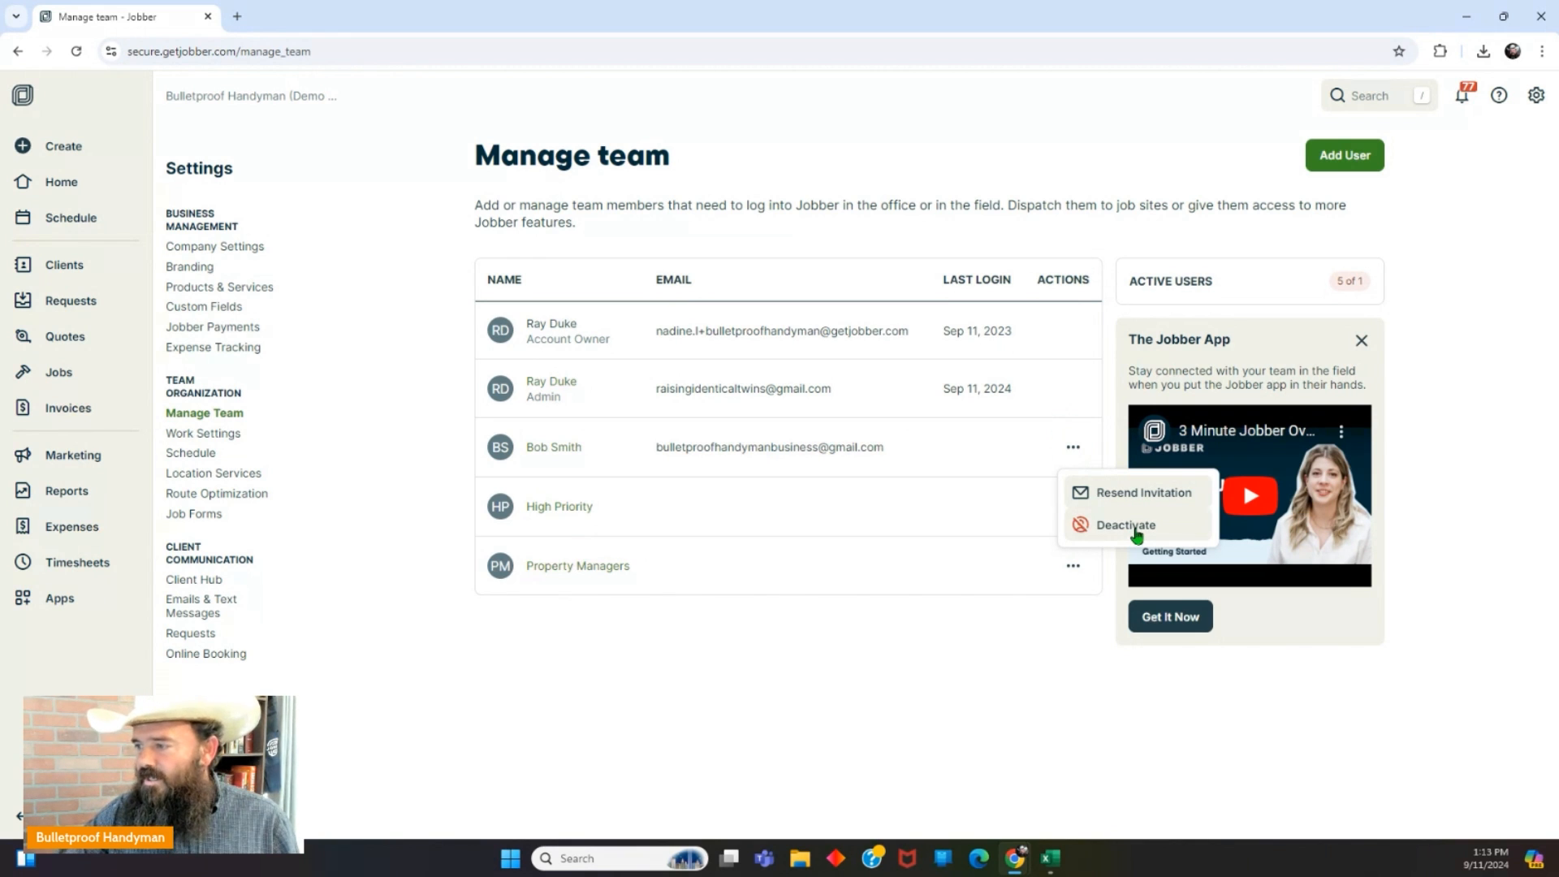
{"action": "left_click", "coordinate": [447, 496]}
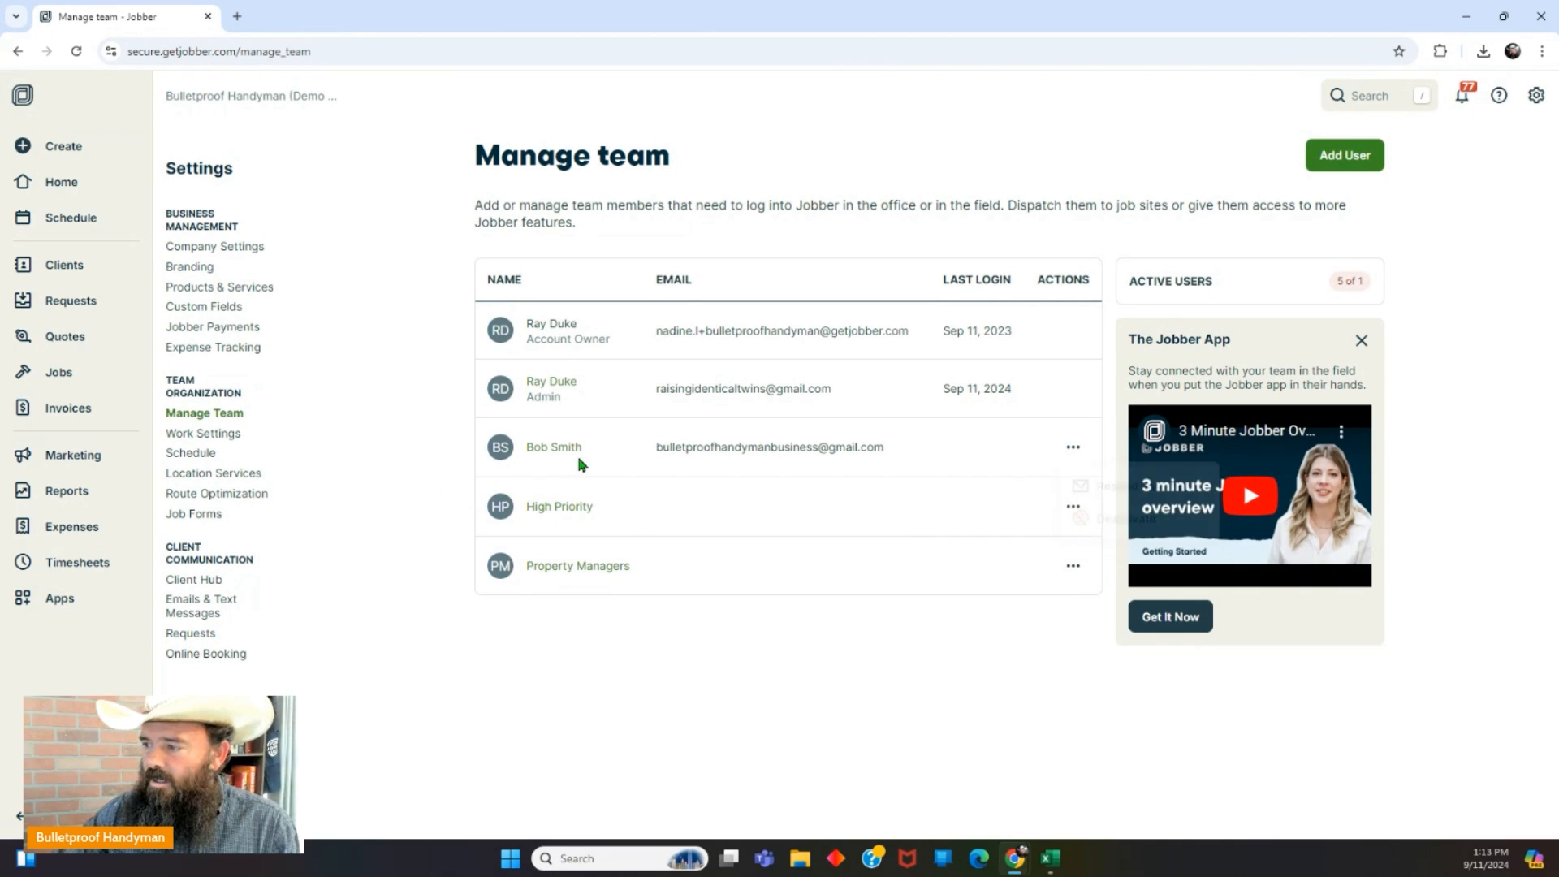
{"action": "left_click", "coordinate": [570, 455]}
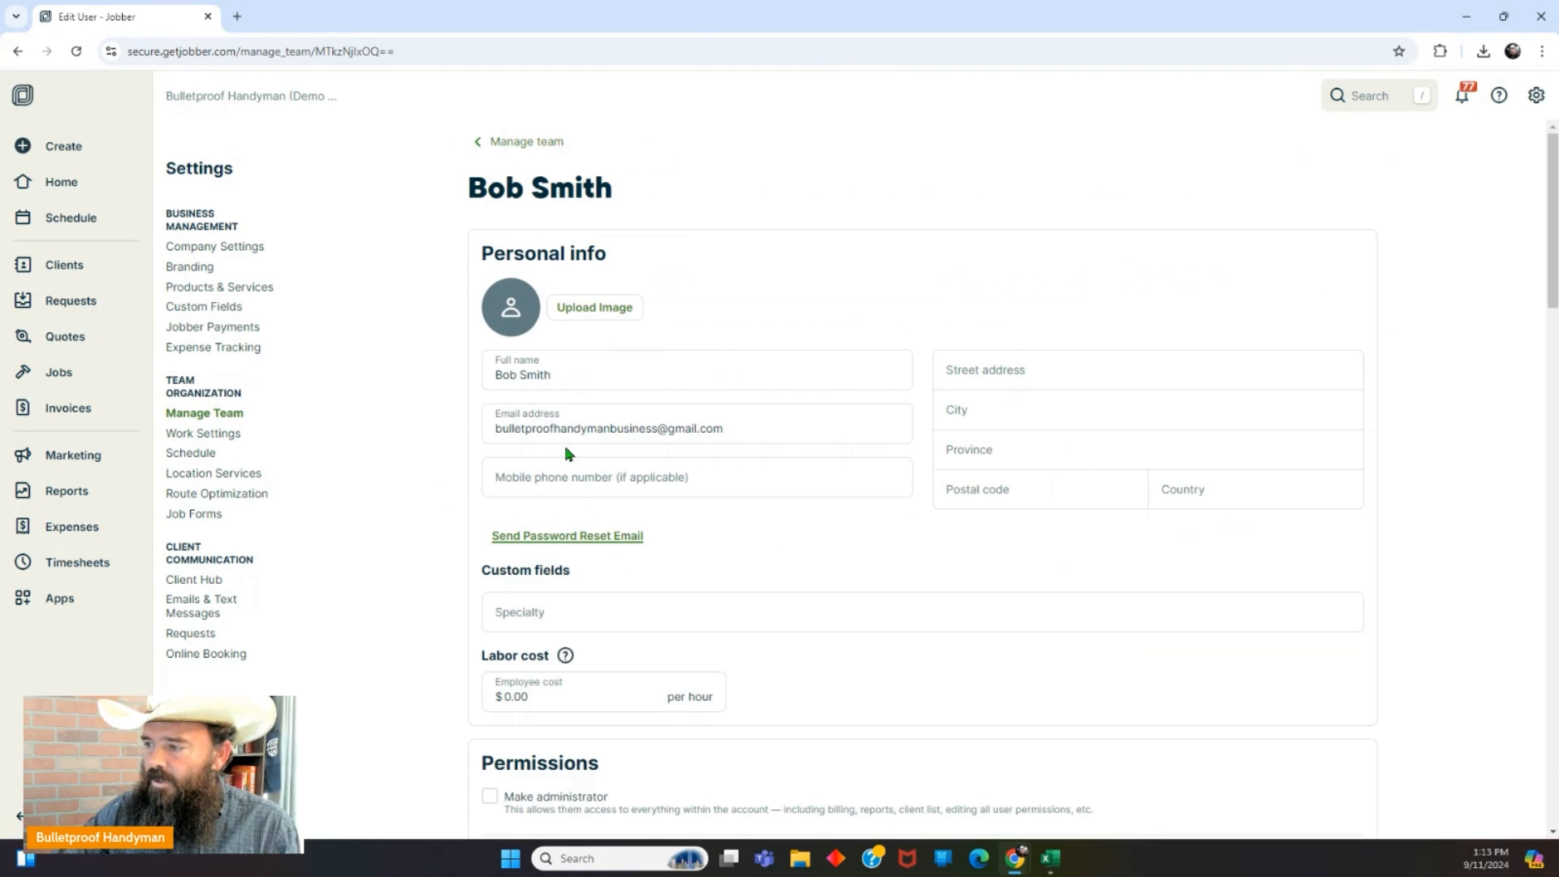
{"action": "left_click", "coordinate": [18, 52]}
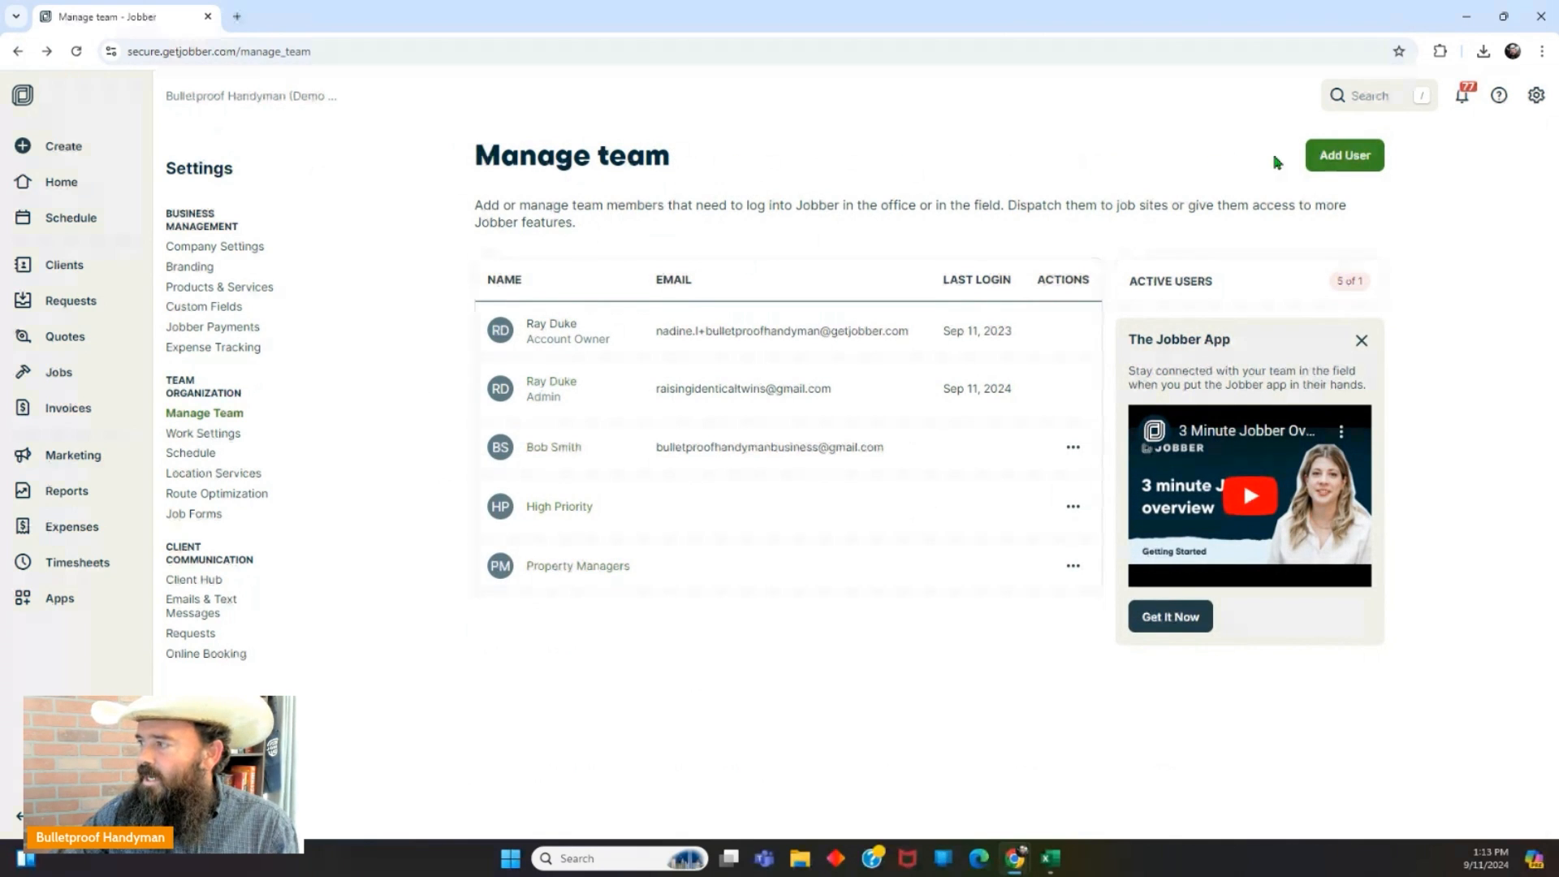
Start a new user and give them the first picture as profile photo.
{"action": "left_click", "coordinate": [1342, 159]}
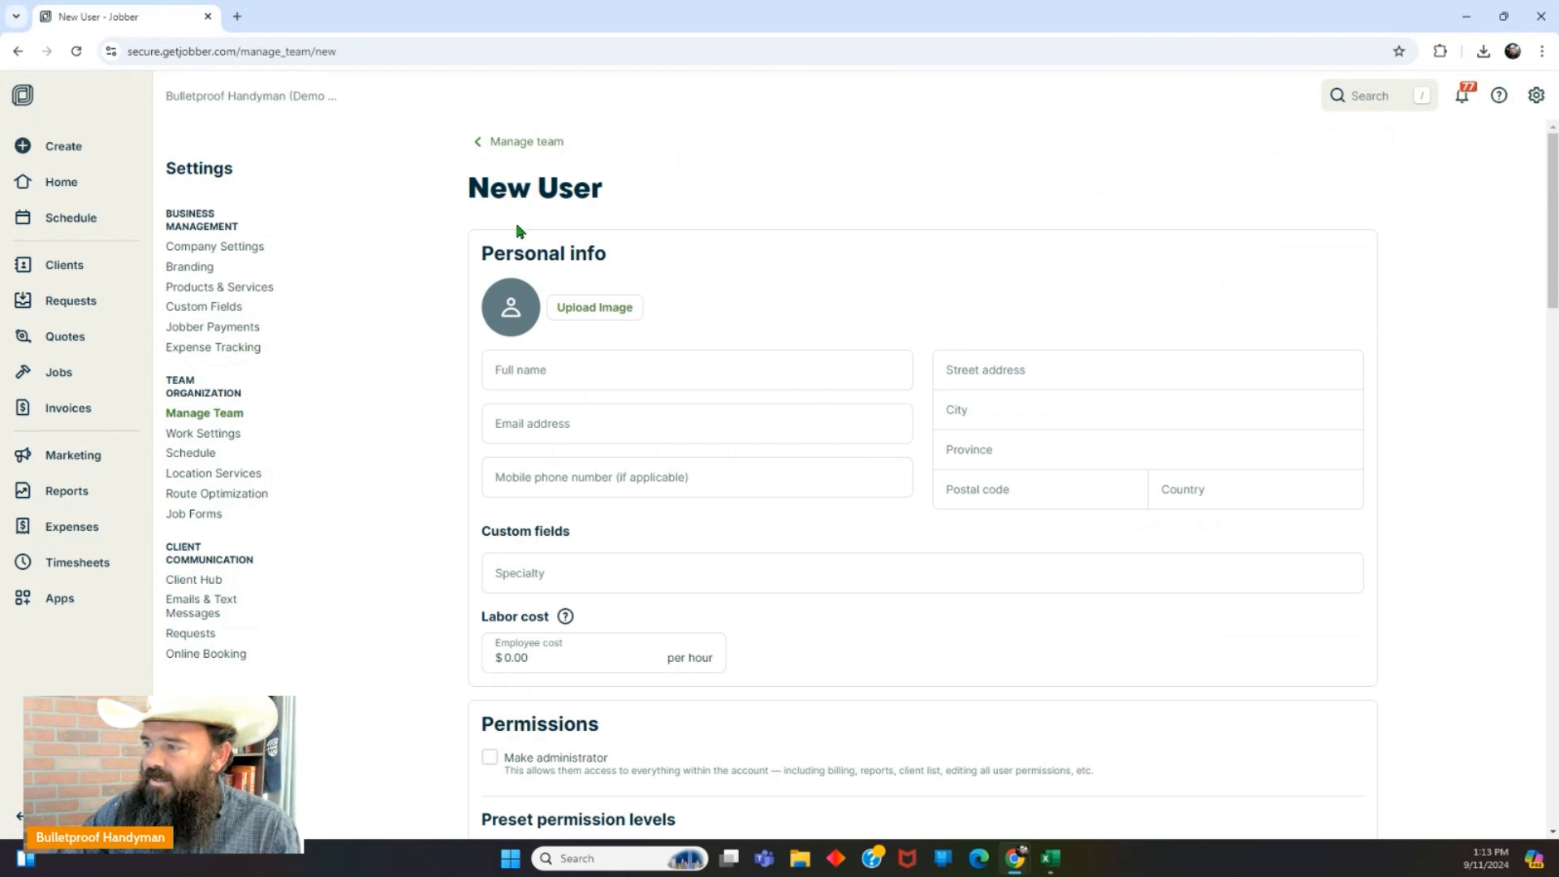
{"action": "left_click", "coordinate": [594, 314]}
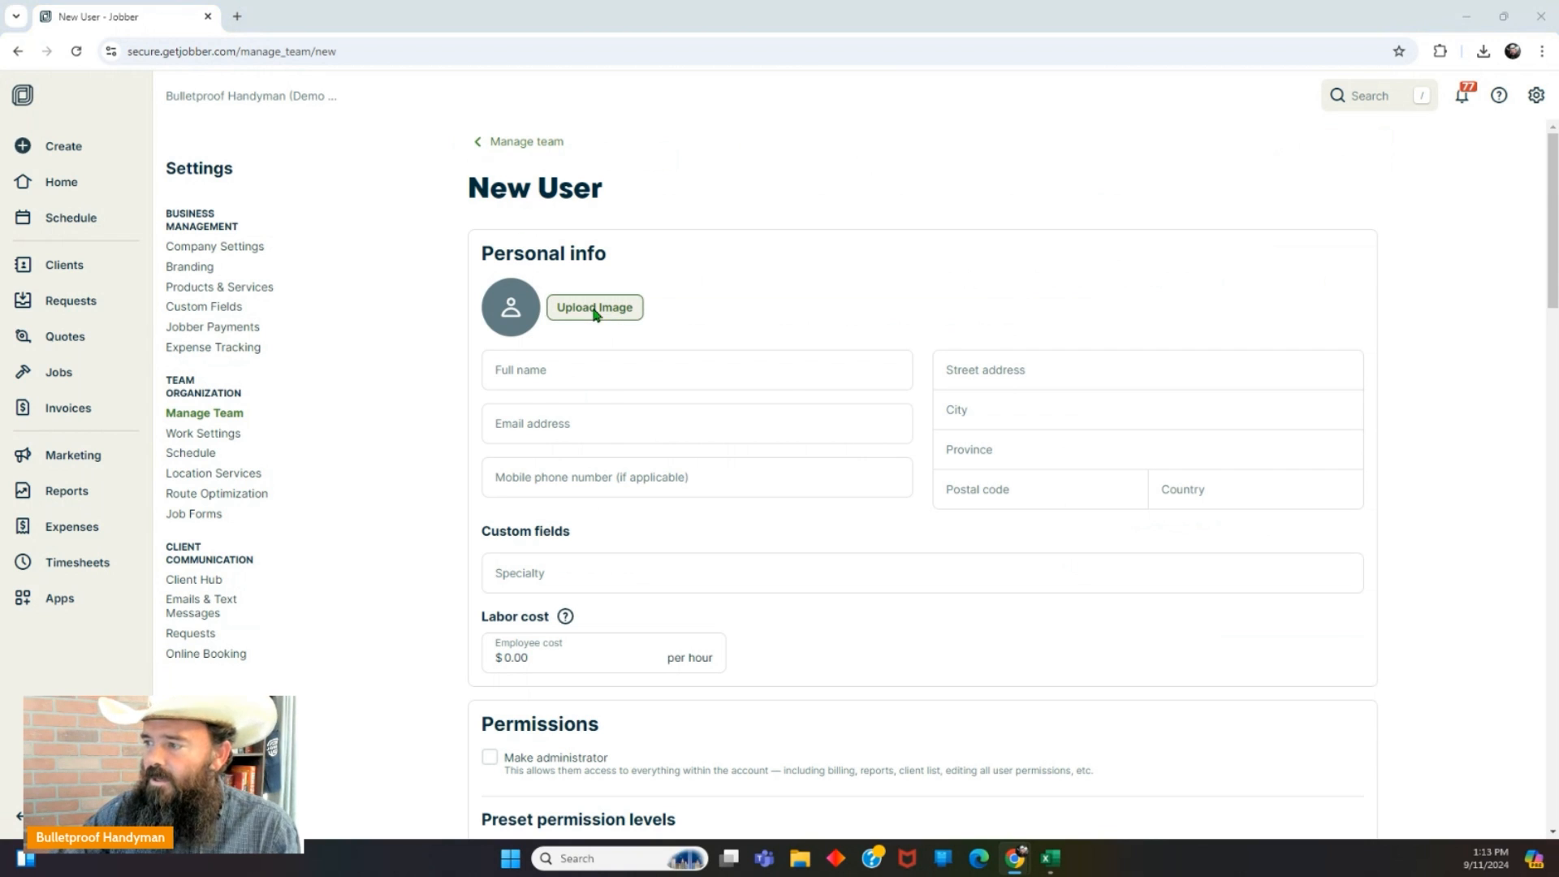
{"action": "double_click", "coordinate": [249, 282]}
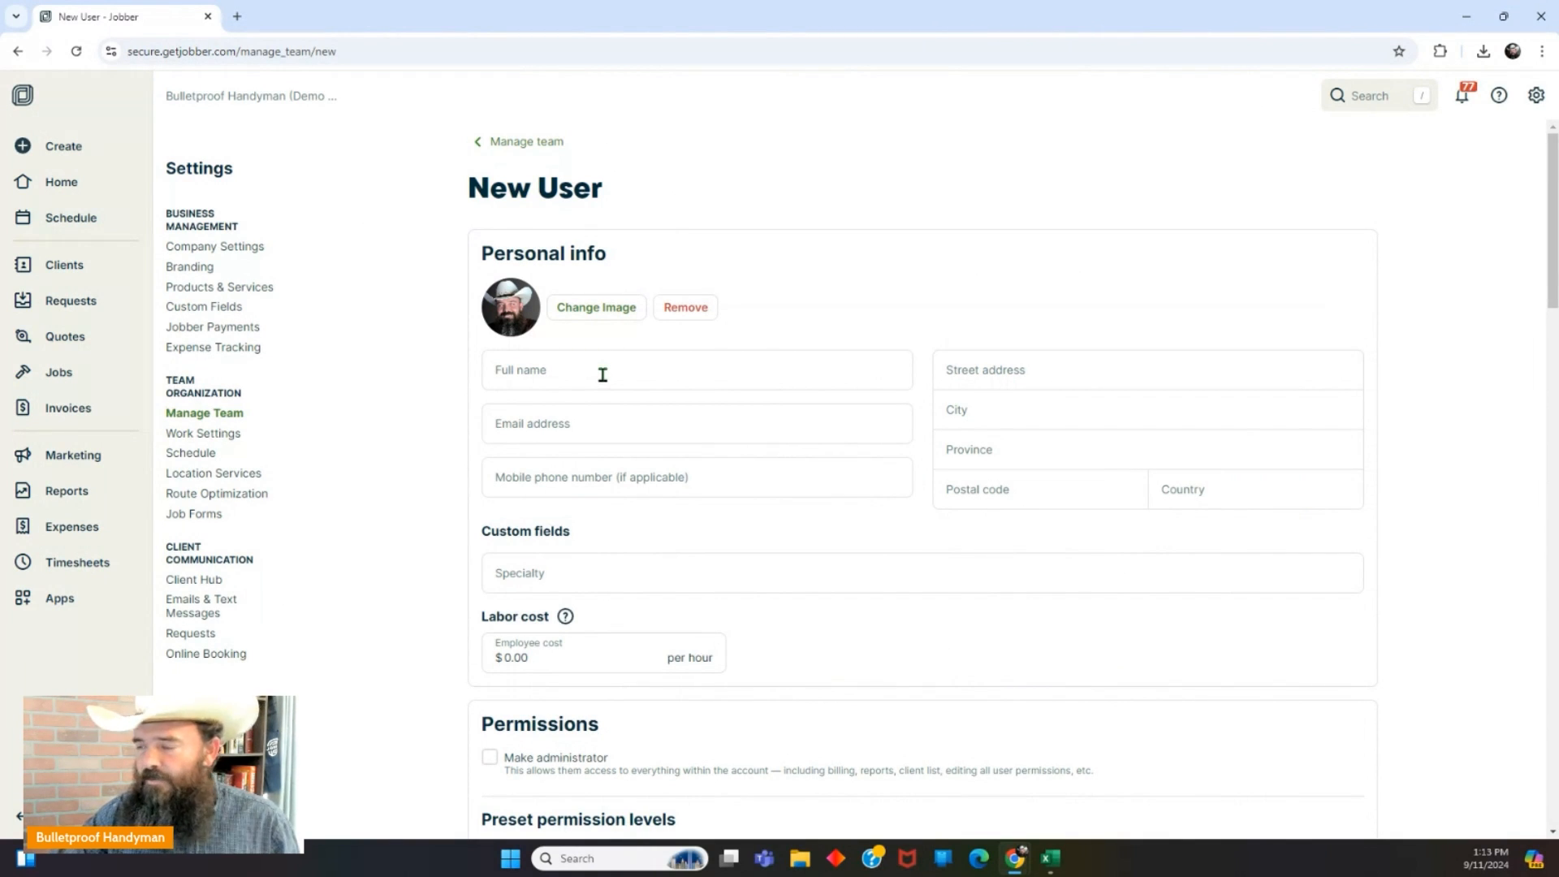
Enter full name 'Sample Team Member', then fill in the e-mail address and mobile phone number.
{"action": "left_click", "coordinate": [602, 374]}
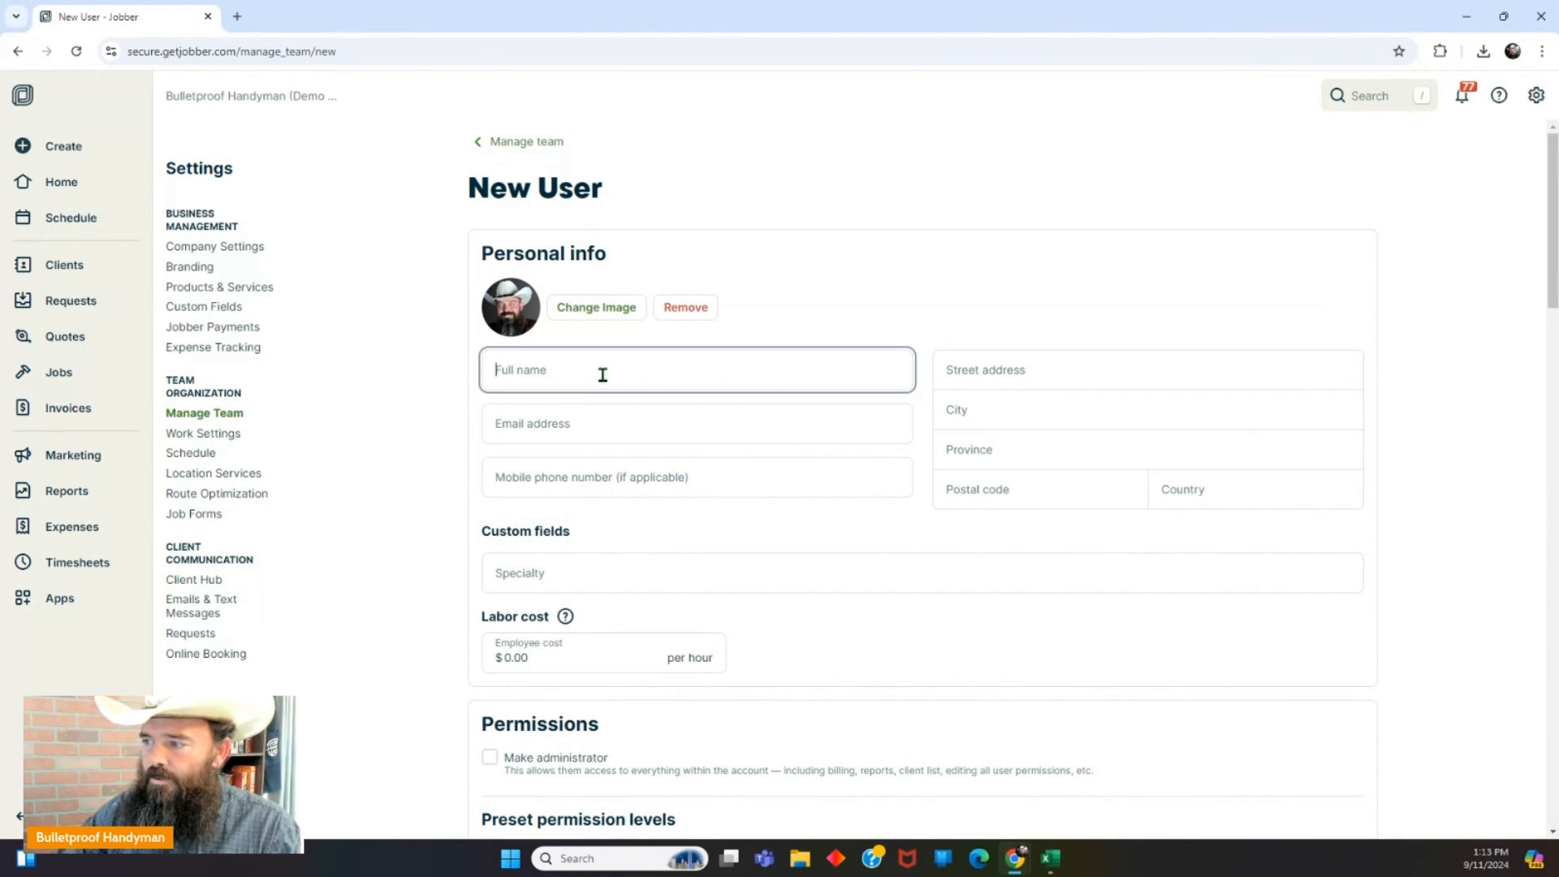
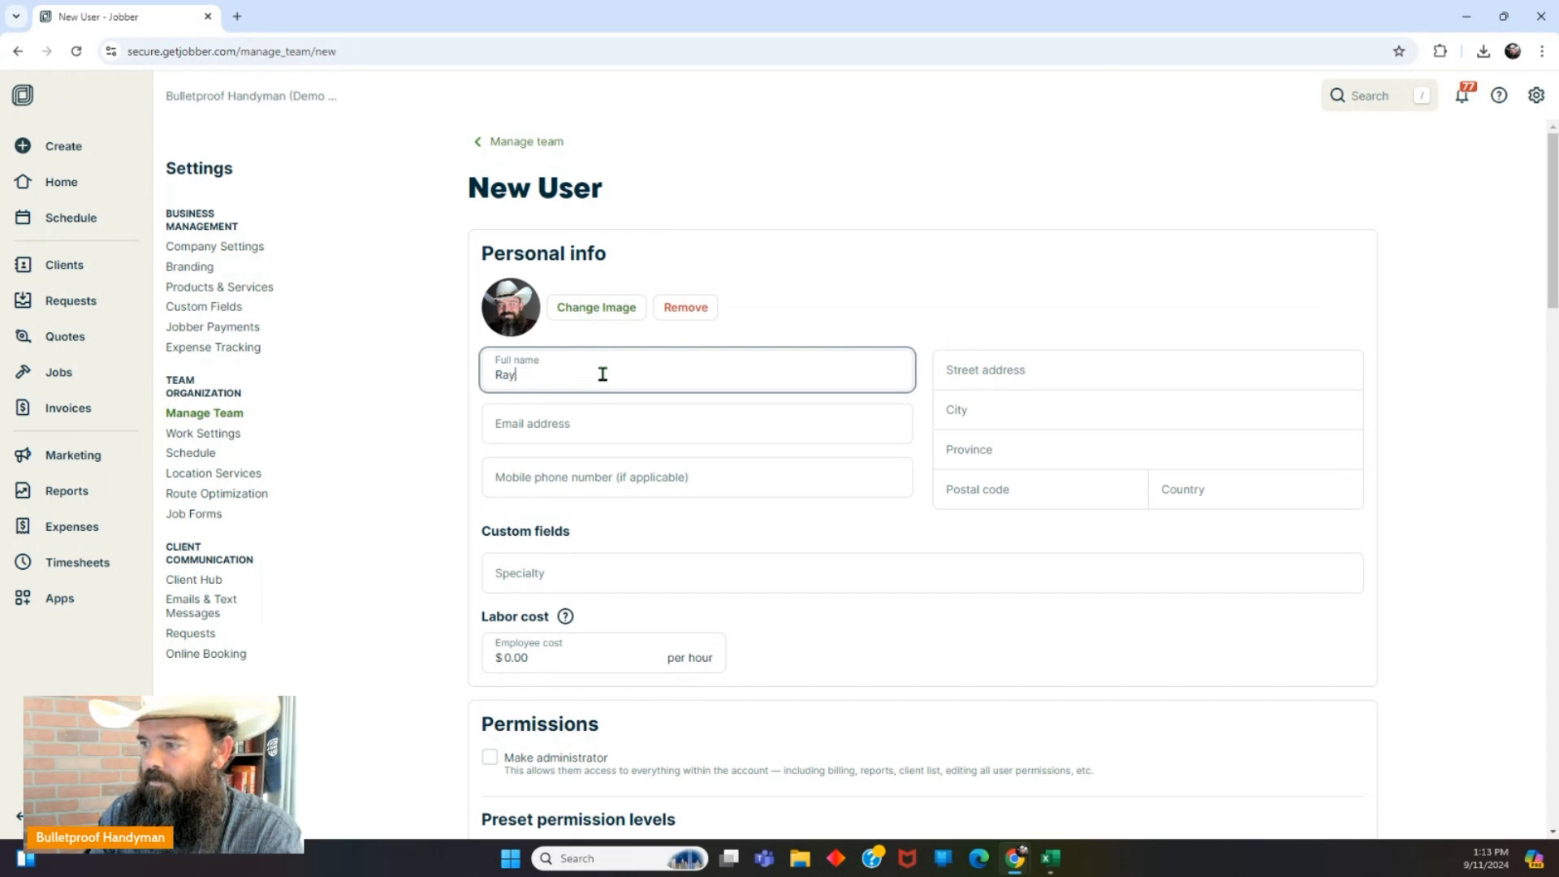
{"action": "key", "text": "Tab"}
{"action": "left_click", "coordinate": [612, 373]}
{"action": "key", "text": "BackSpace"}
{"action": "key", "text": "BackSpace"}
{"action": "key", "text": "BackSpace"}
{"action": "key", "text": "BackSpace"}
{"action": "key", "text": "BackSpace"}
{"action": "key", "text": "BackSpace"}
{"action": "key", "text": "BackSpace"}
{"action": "key", "text": "BackSpace"}
{"action": "type", "text": "Sample Team Member"}
{"action": "left_click", "coordinate": [613, 417]}
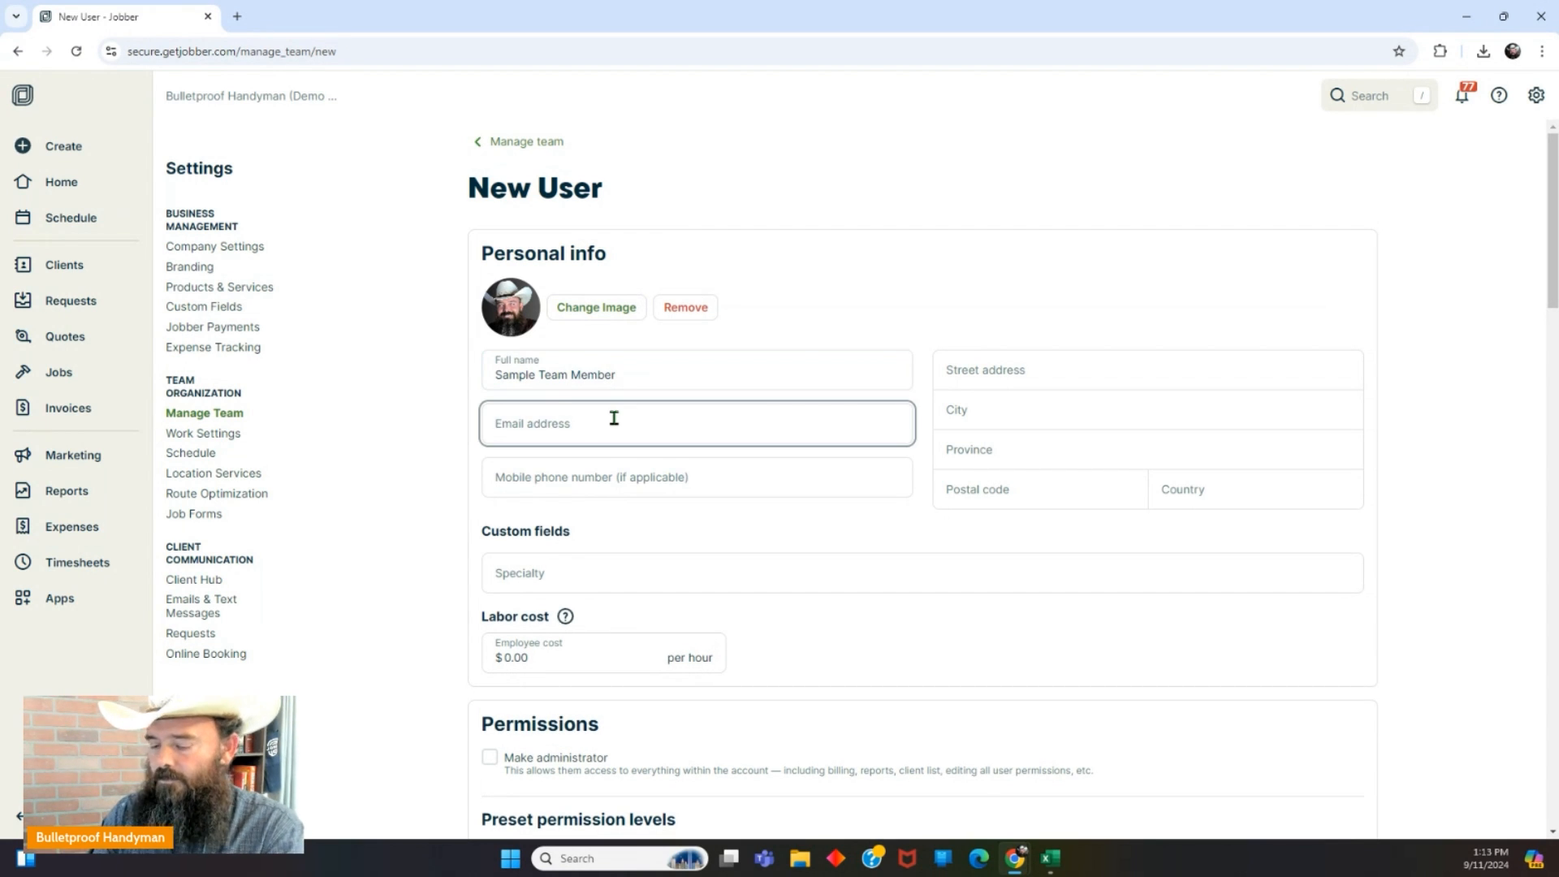
{"action": "left_click", "coordinate": [619, 468]}
{"action": "type", "text": "555-555-5555"}
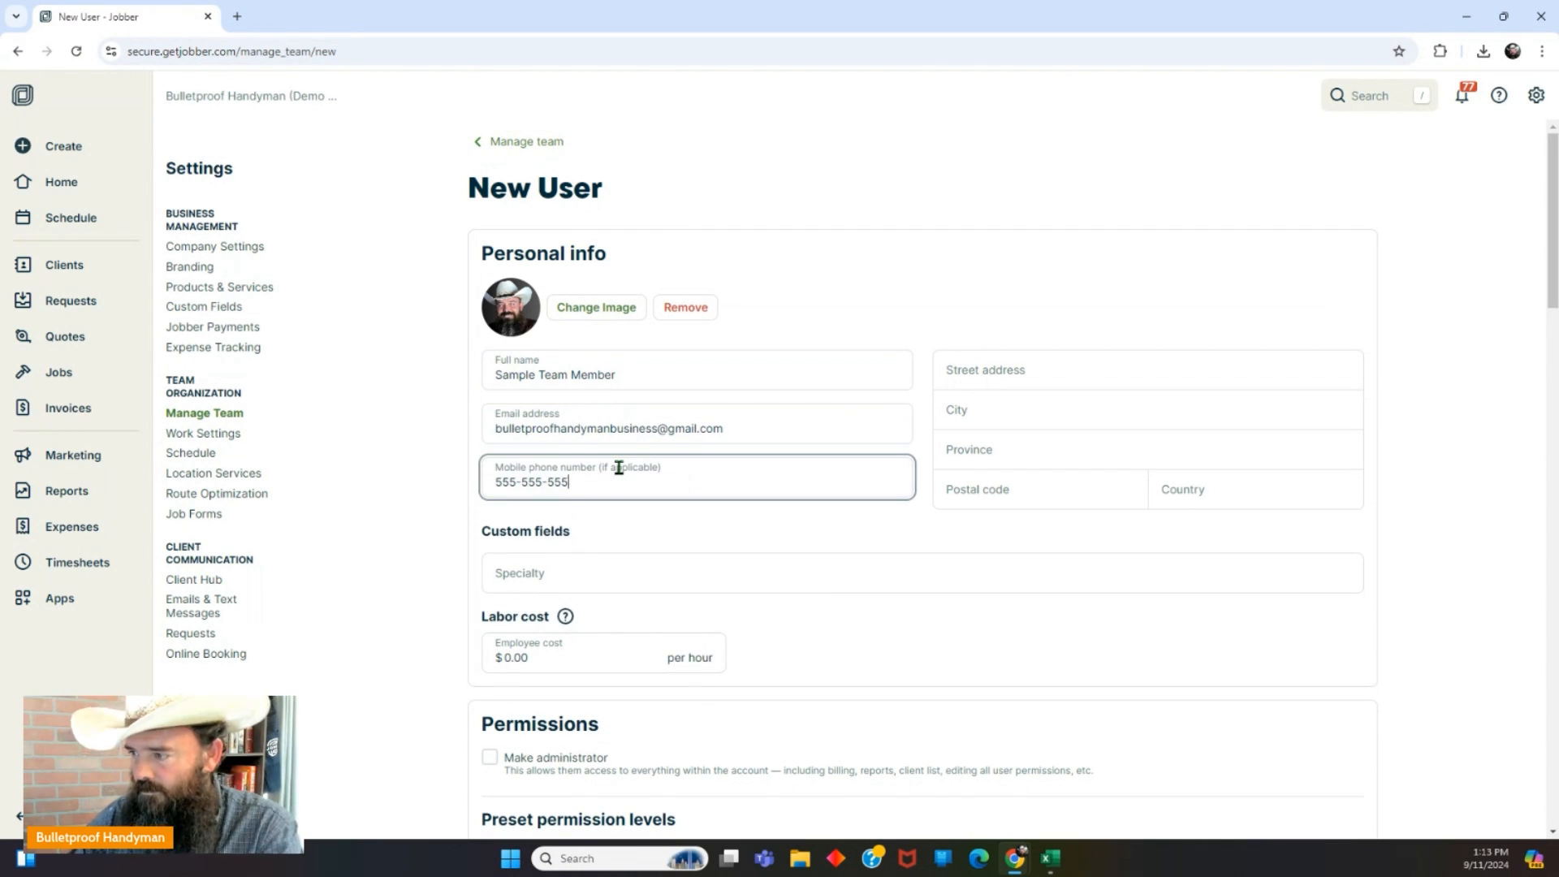
Fill in the street address, city, state and ZIP code, with United States as country.
{"action": "left_click", "coordinate": [1076, 370]}
{"action": "left_click", "coordinate": [1023, 407]}
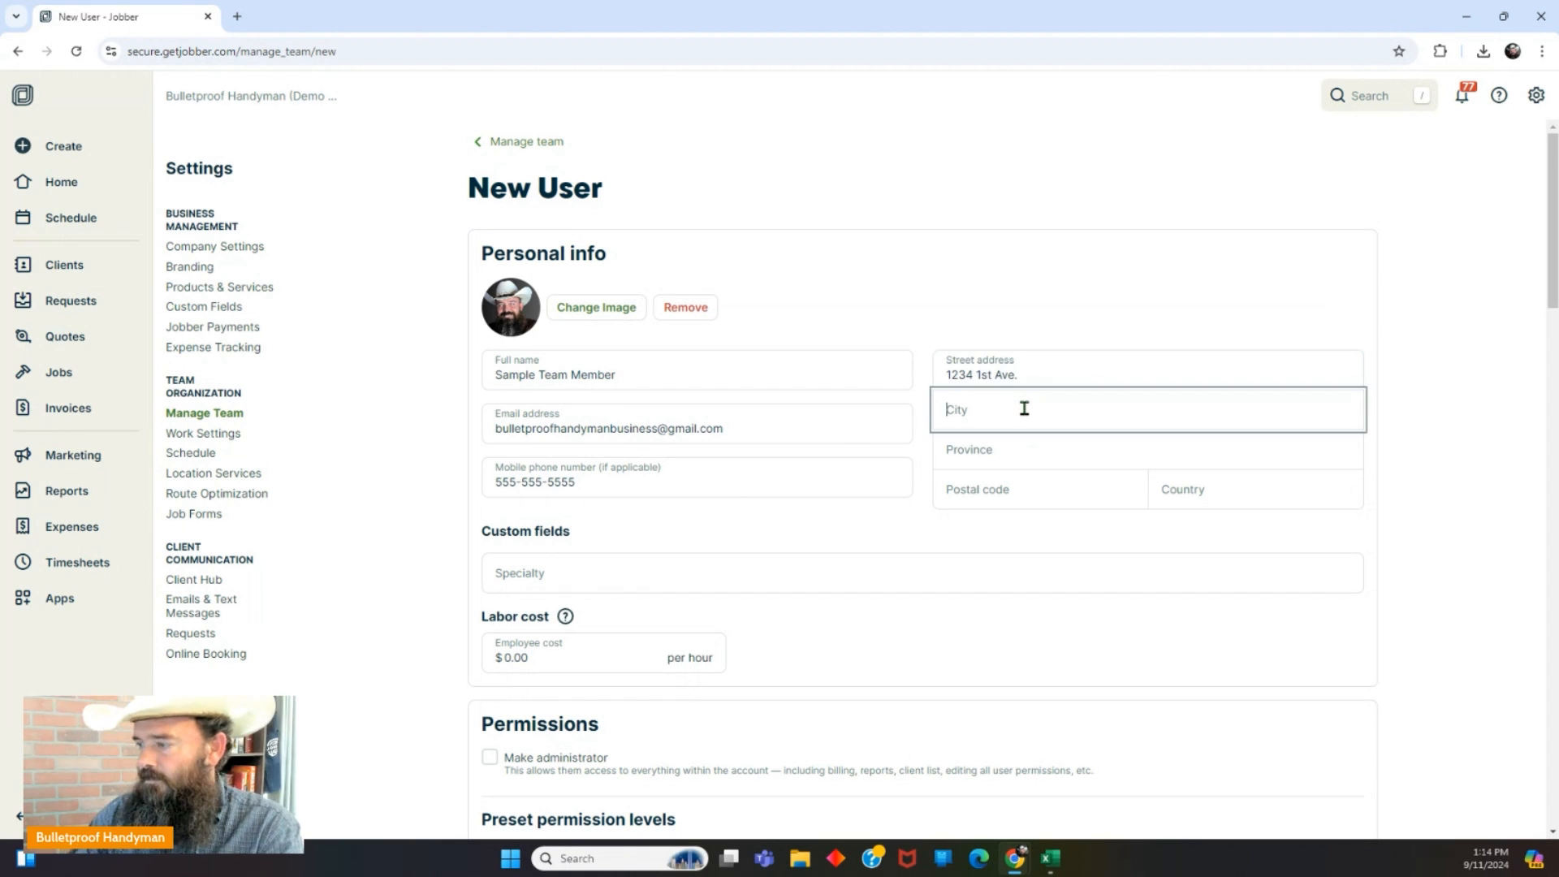
{"action": "type", "text": "Tucson"}
{"action": "key", "text": "Tab"}
{"action": "type", "text": "AZ"}
{"action": "left_click", "coordinate": [1024, 491]}
{"action": "type", "text": "85710"}
{"action": "left_click", "coordinate": [1221, 489]}
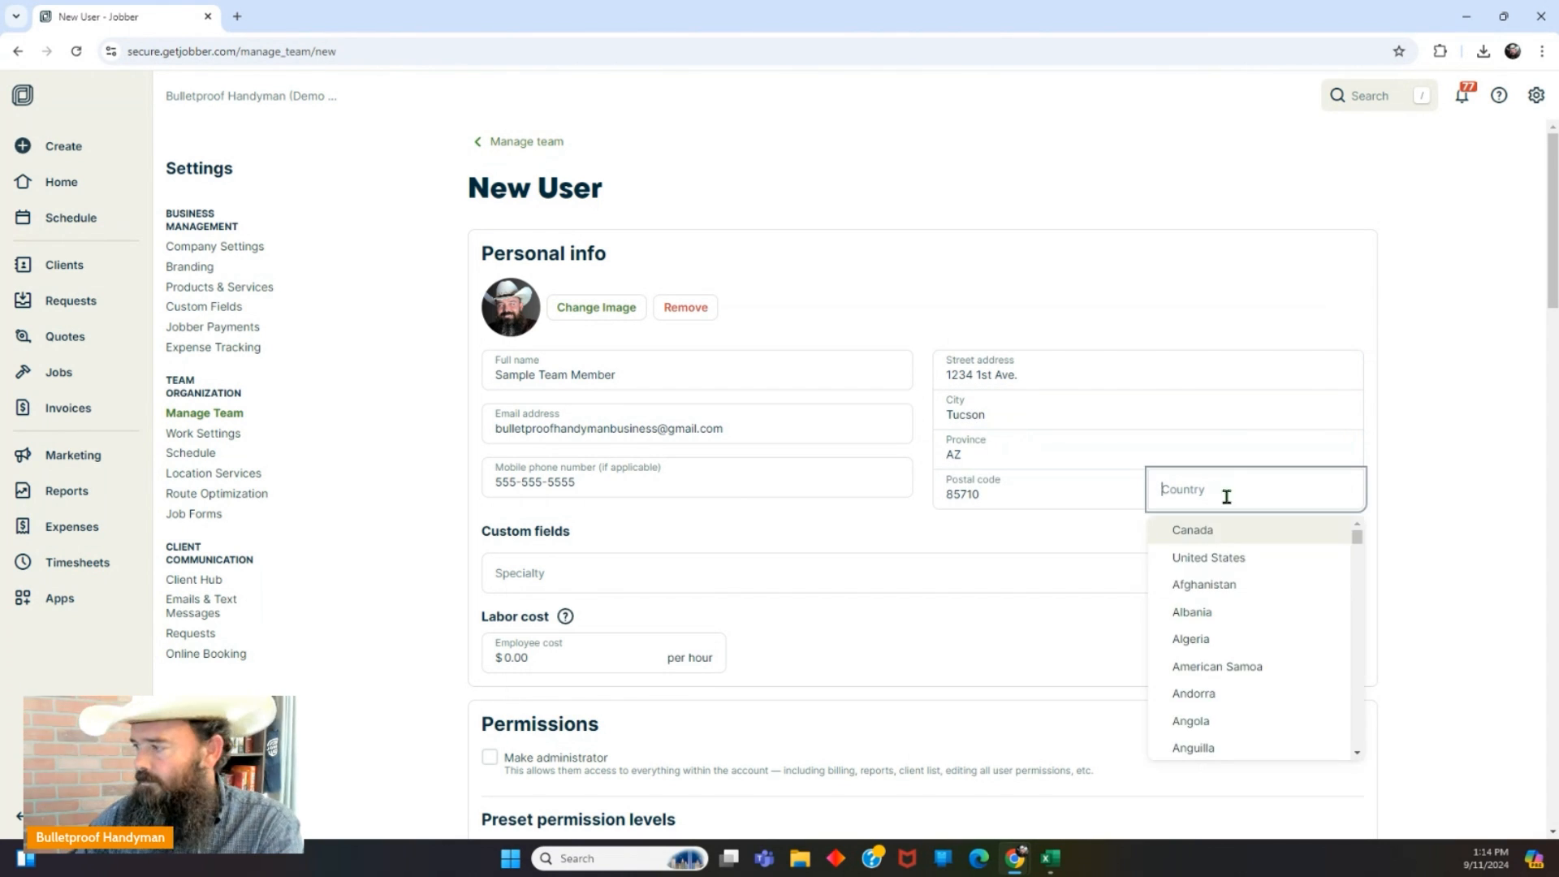
{"action": "left_click", "coordinate": [1227, 561]}
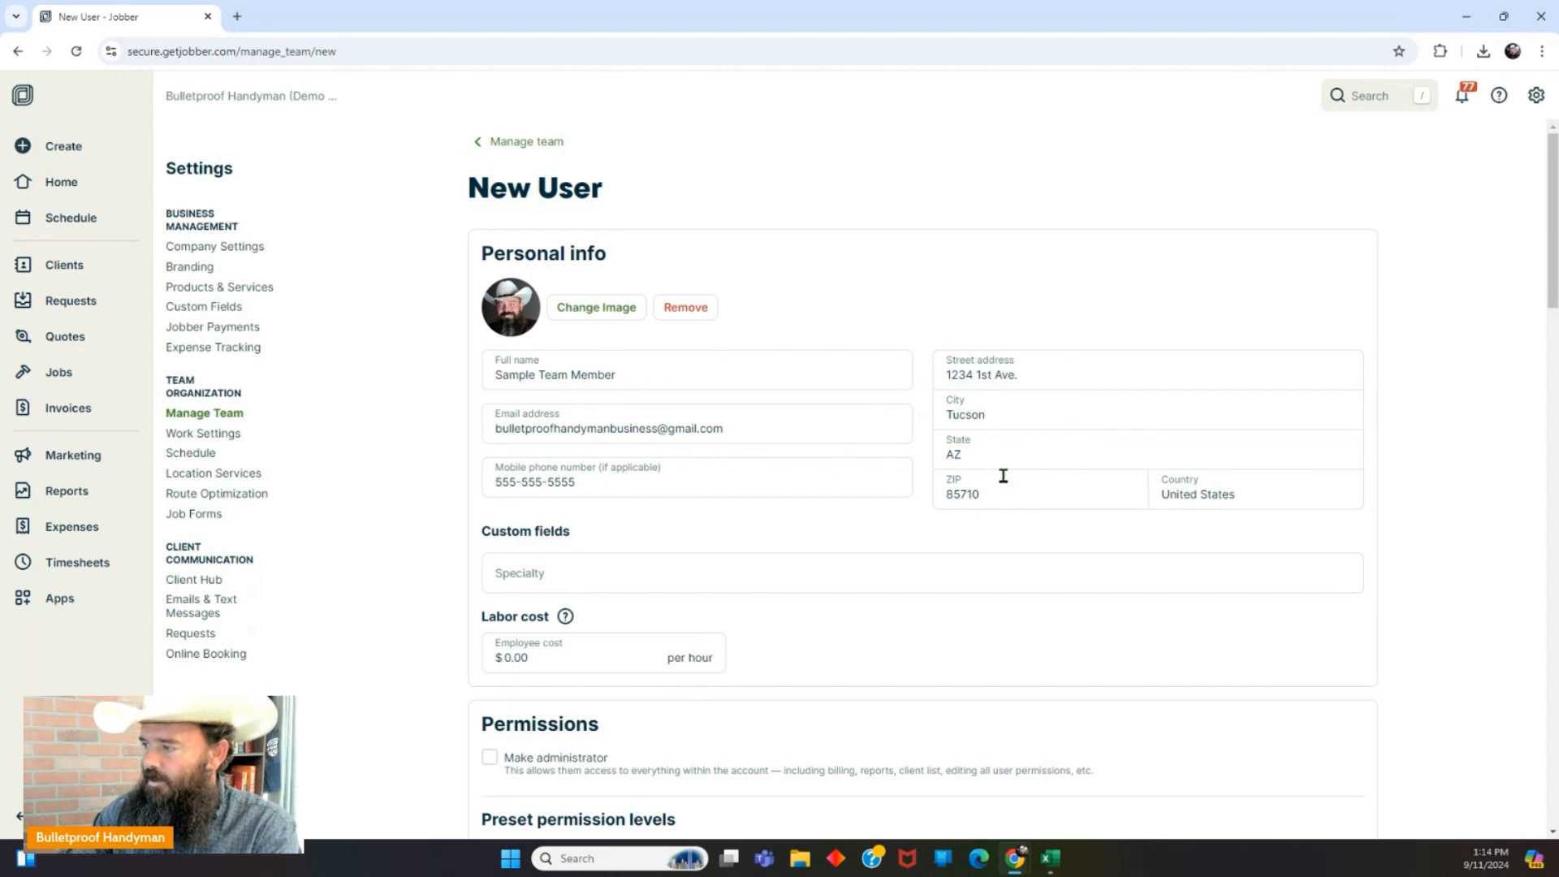
Enter Drywall Finisher as the team member's specialty.
{"action": "scroll", "coordinate": [674, 476], "scroll_direction": "down", "scroll_amount": 1}
{"action": "scroll", "coordinate": [674, 476], "scroll_direction": "down", "scroll_amount": 2}
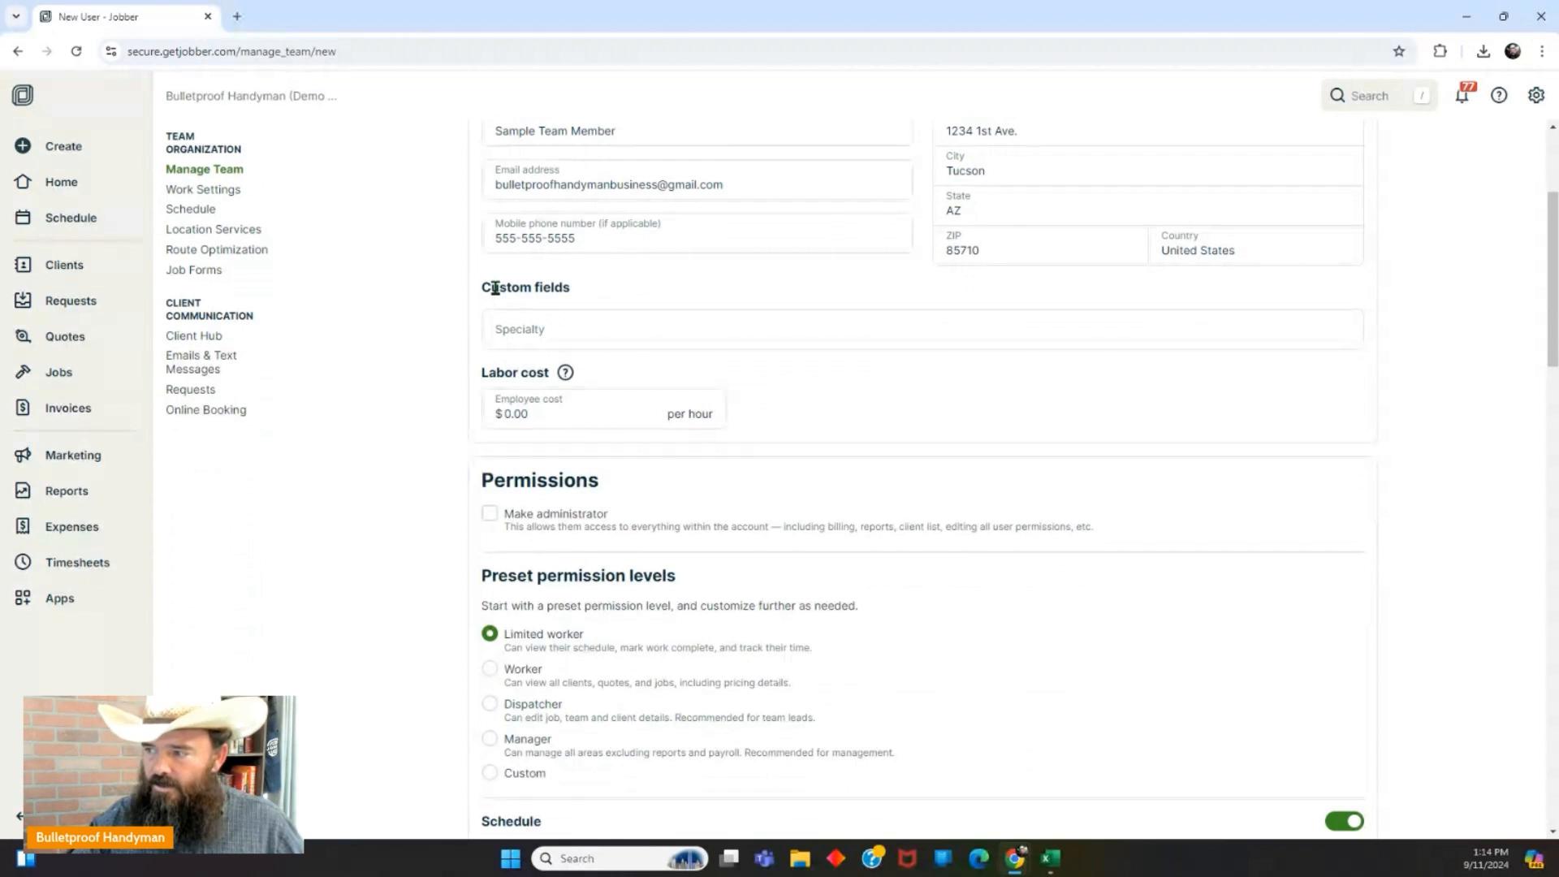
{"action": "left_click", "coordinate": [604, 329]}
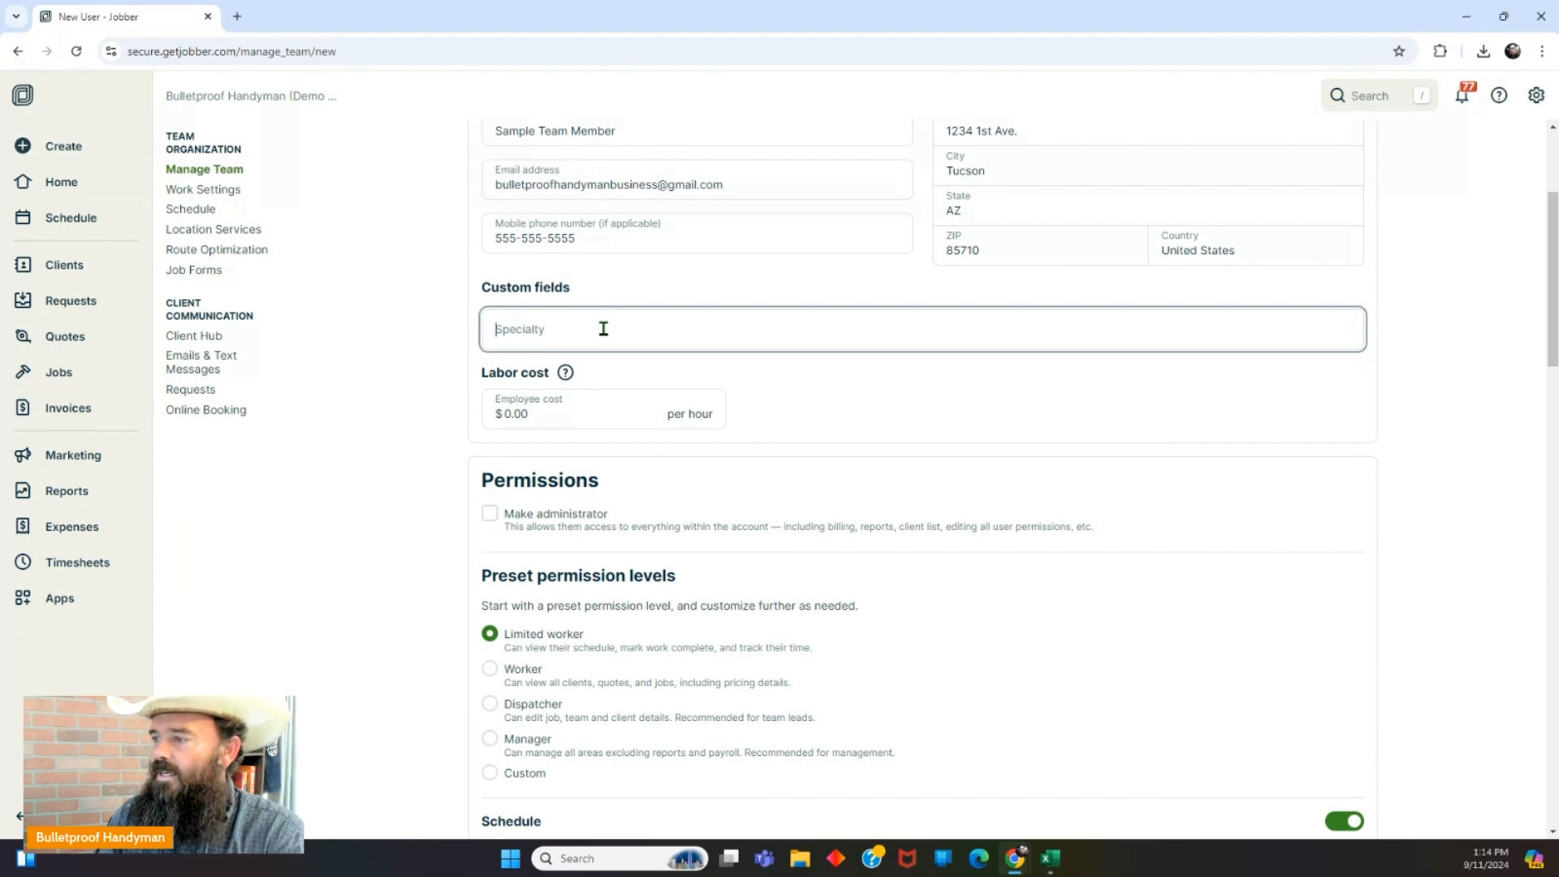
{"action": "type", "text": "Drywal"}
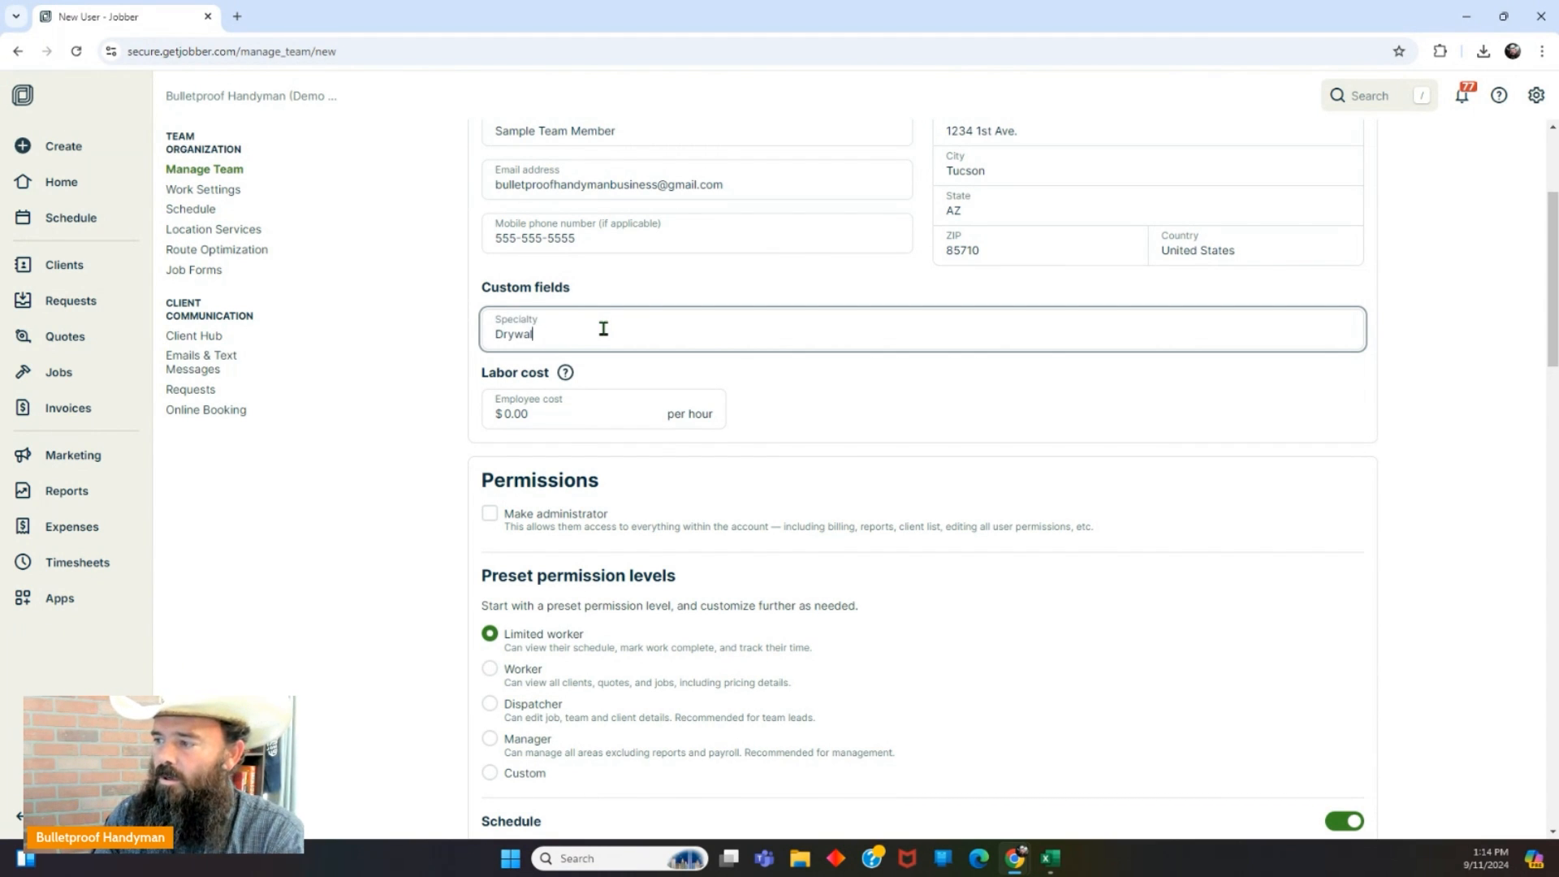
{"action": "type", "text": "l "}
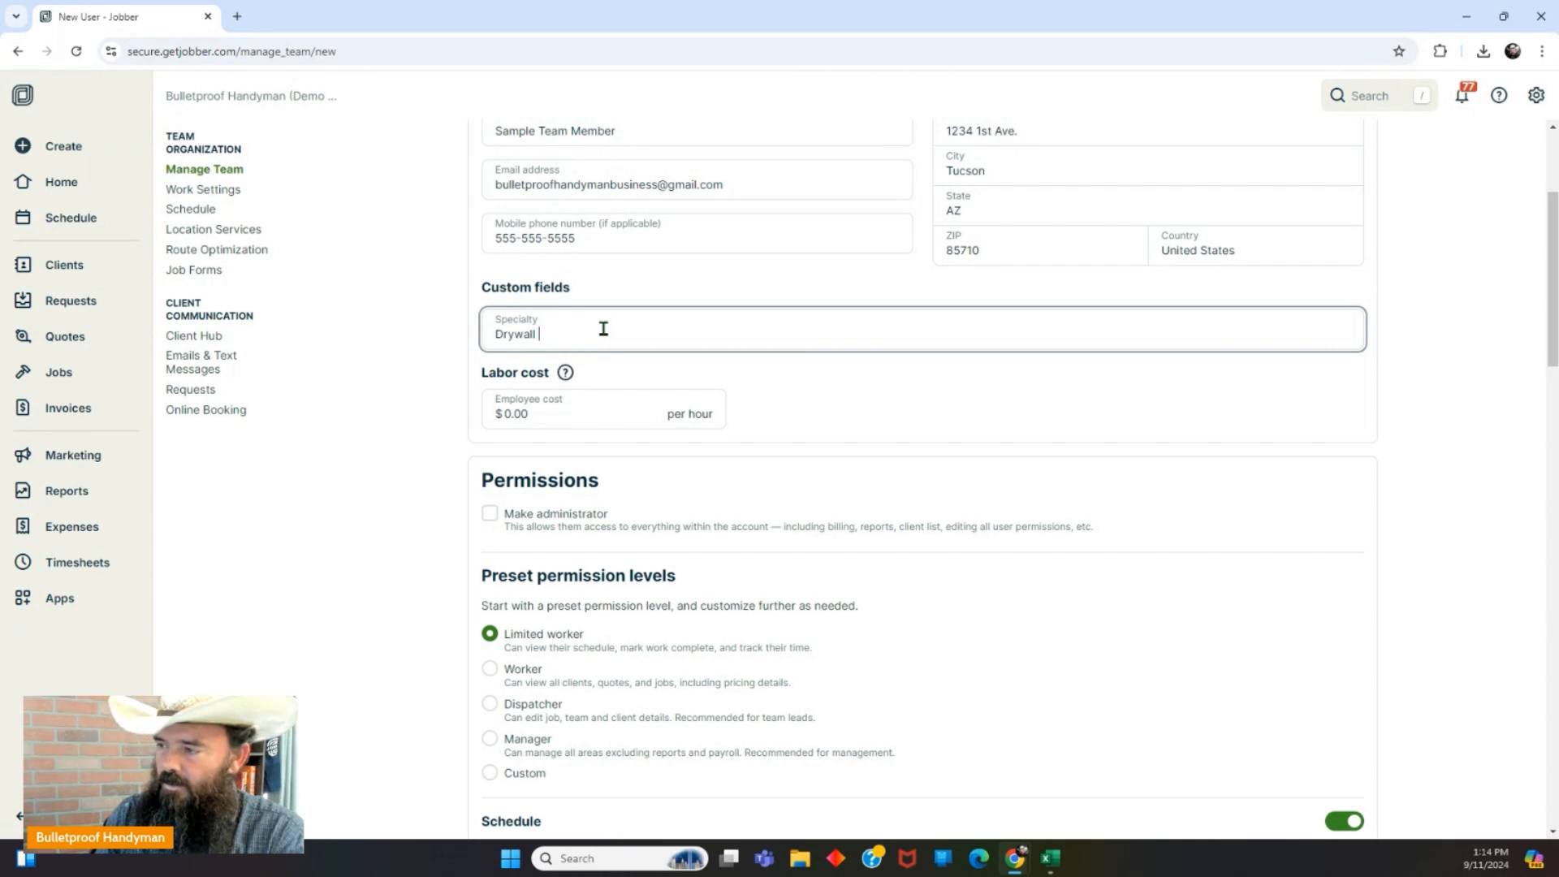
{"action": "type", "text": "fFinish"}
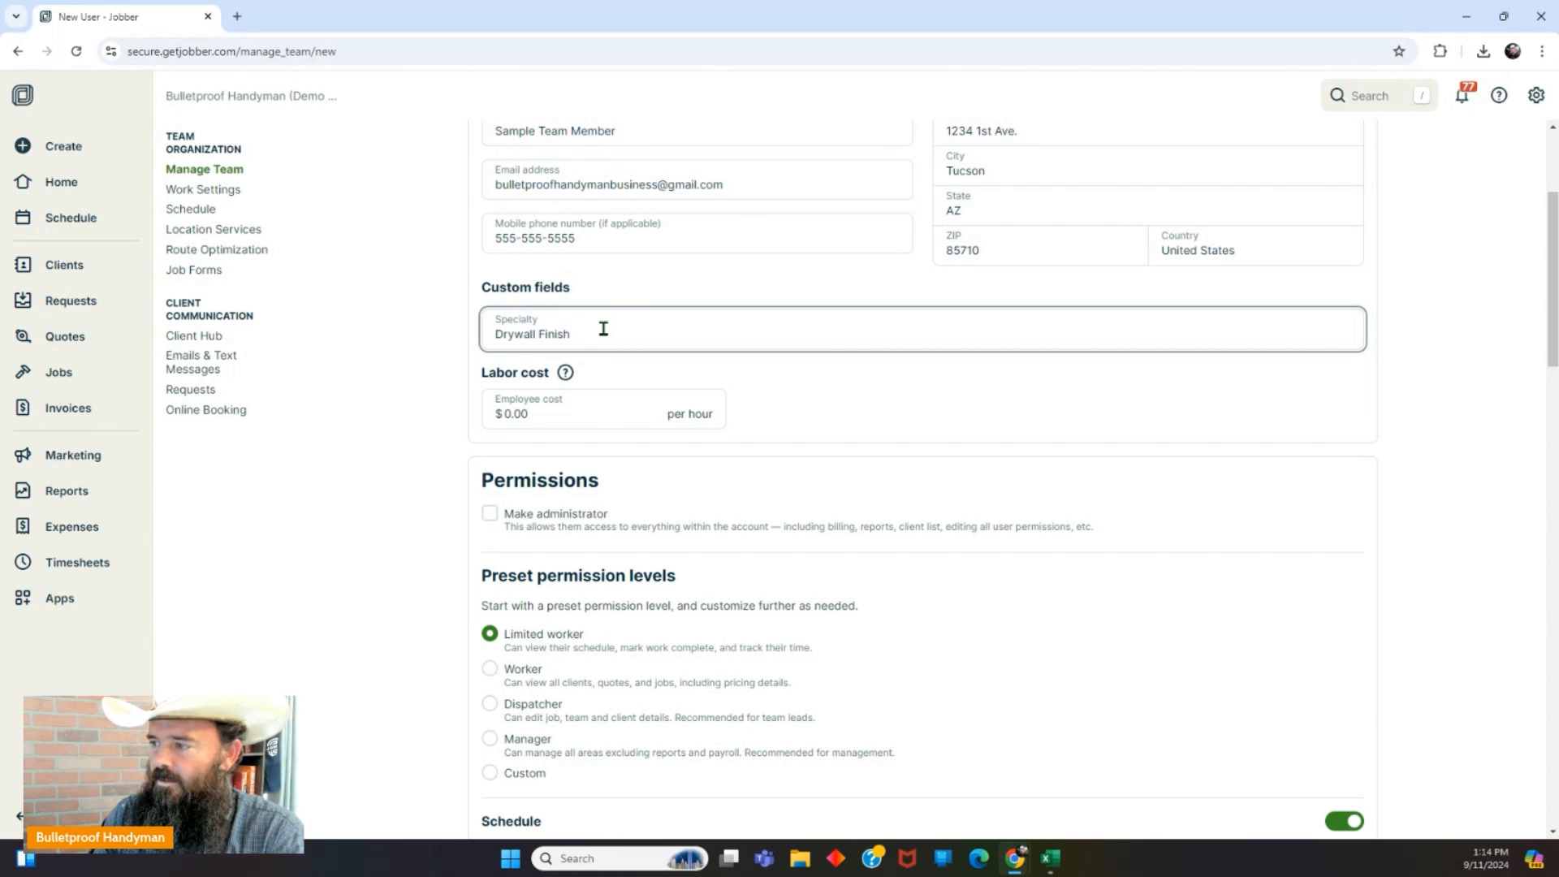
{"action": "type", "text": "er"}
{"action": "left_click", "coordinate": [837, 383]}
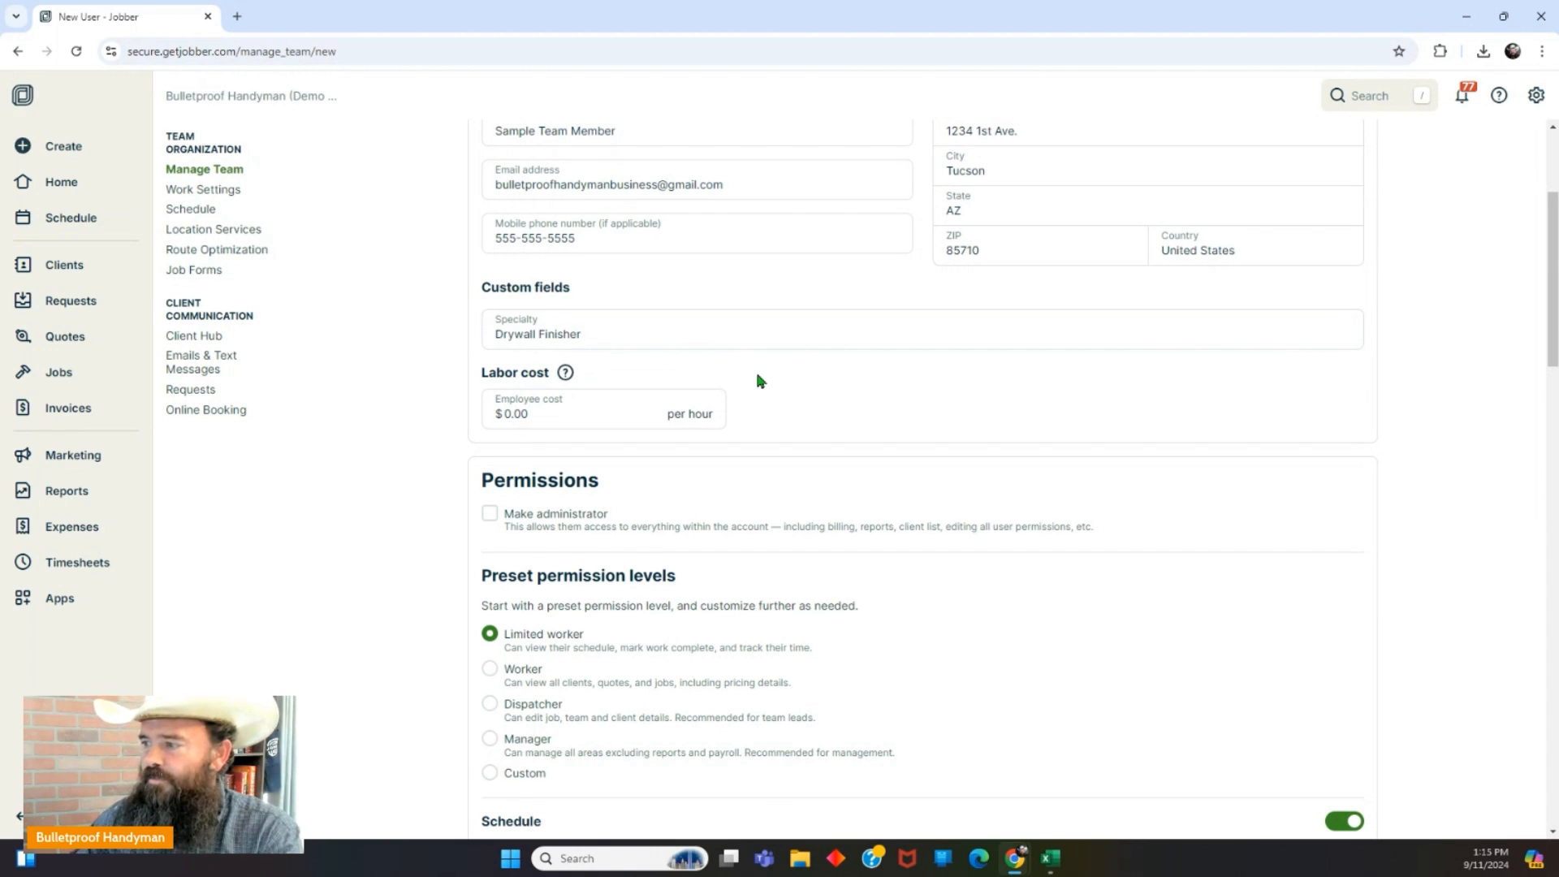
Set the employee cost to $25.00 per hour.
{"action": "left_click", "coordinate": [536, 414]}
{"action": "key", "text": "BackSpace"}
{"action": "key", "text": "BackSpace"}
{"action": "key", "text": "BackSpace"}
{"action": "key", "text": "BackSpace"}
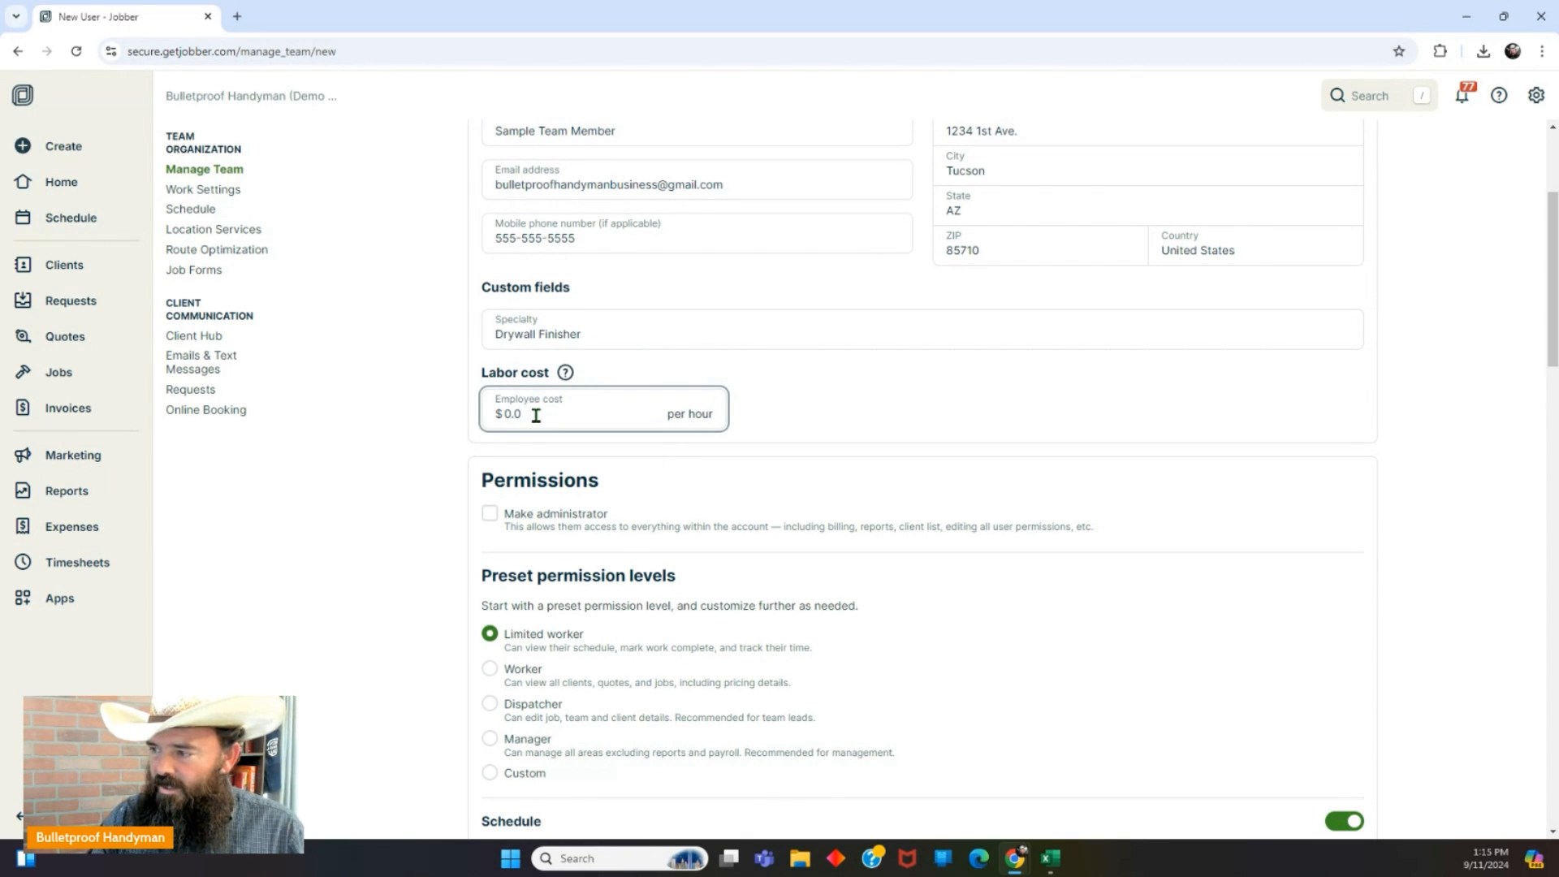
{"action": "type", "text": "25"}
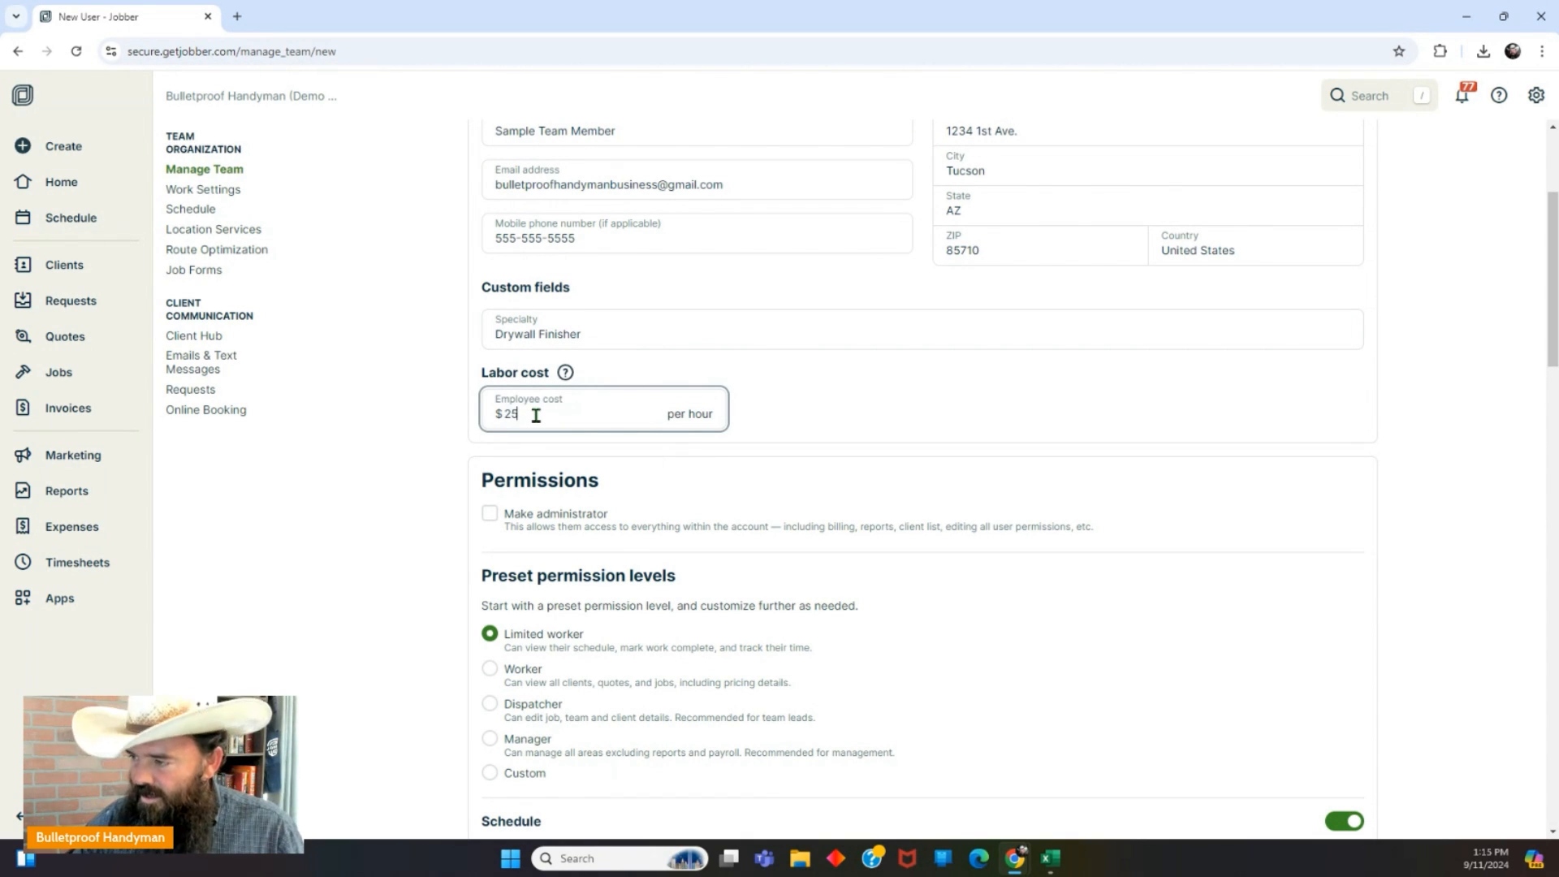
{"action": "left_click", "coordinate": [796, 410]}
{"action": "scroll", "coordinate": [795, 410], "scroll_direction": "down", "scroll_amount": 3}
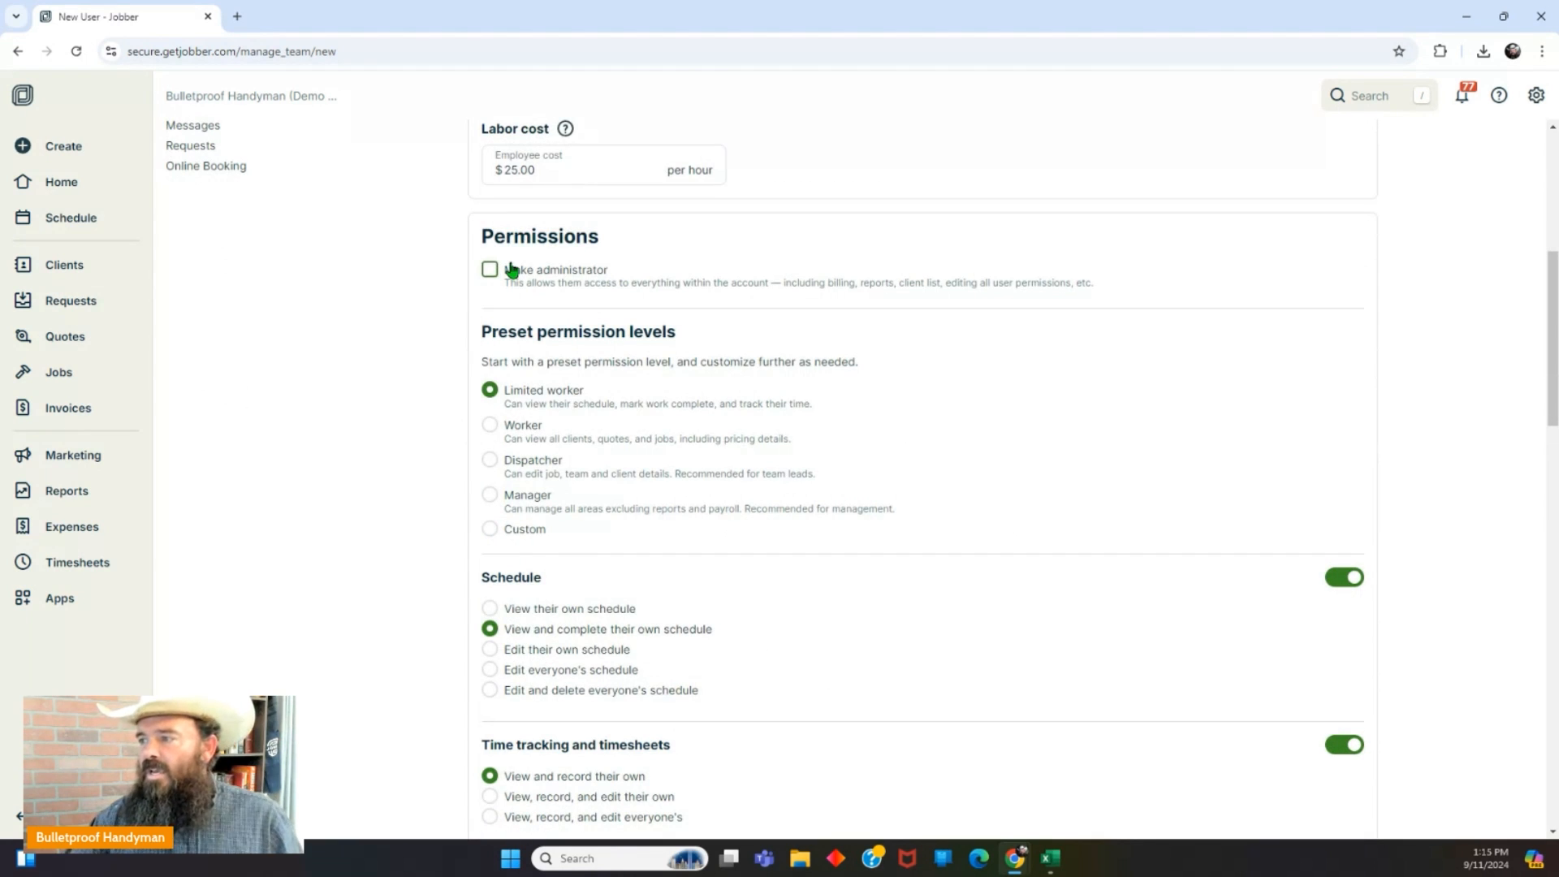
Leave Make administrator unchecked and switch the preset permission level to Custom.
{"action": "left_click", "coordinate": [490, 269]}
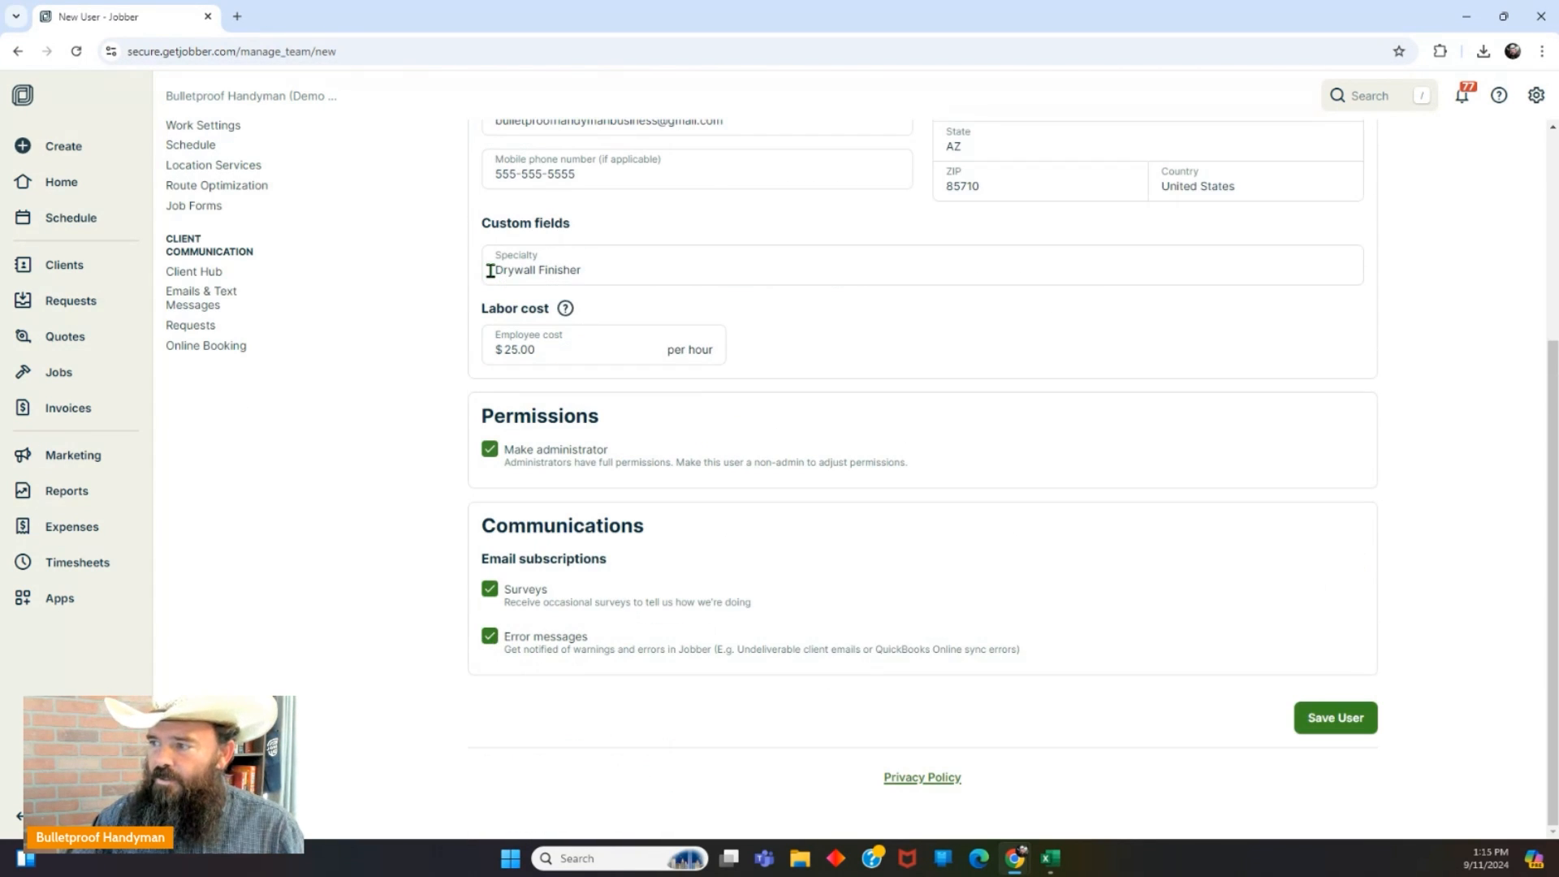
{"action": "left_click", "coordinate": [490, 452]}
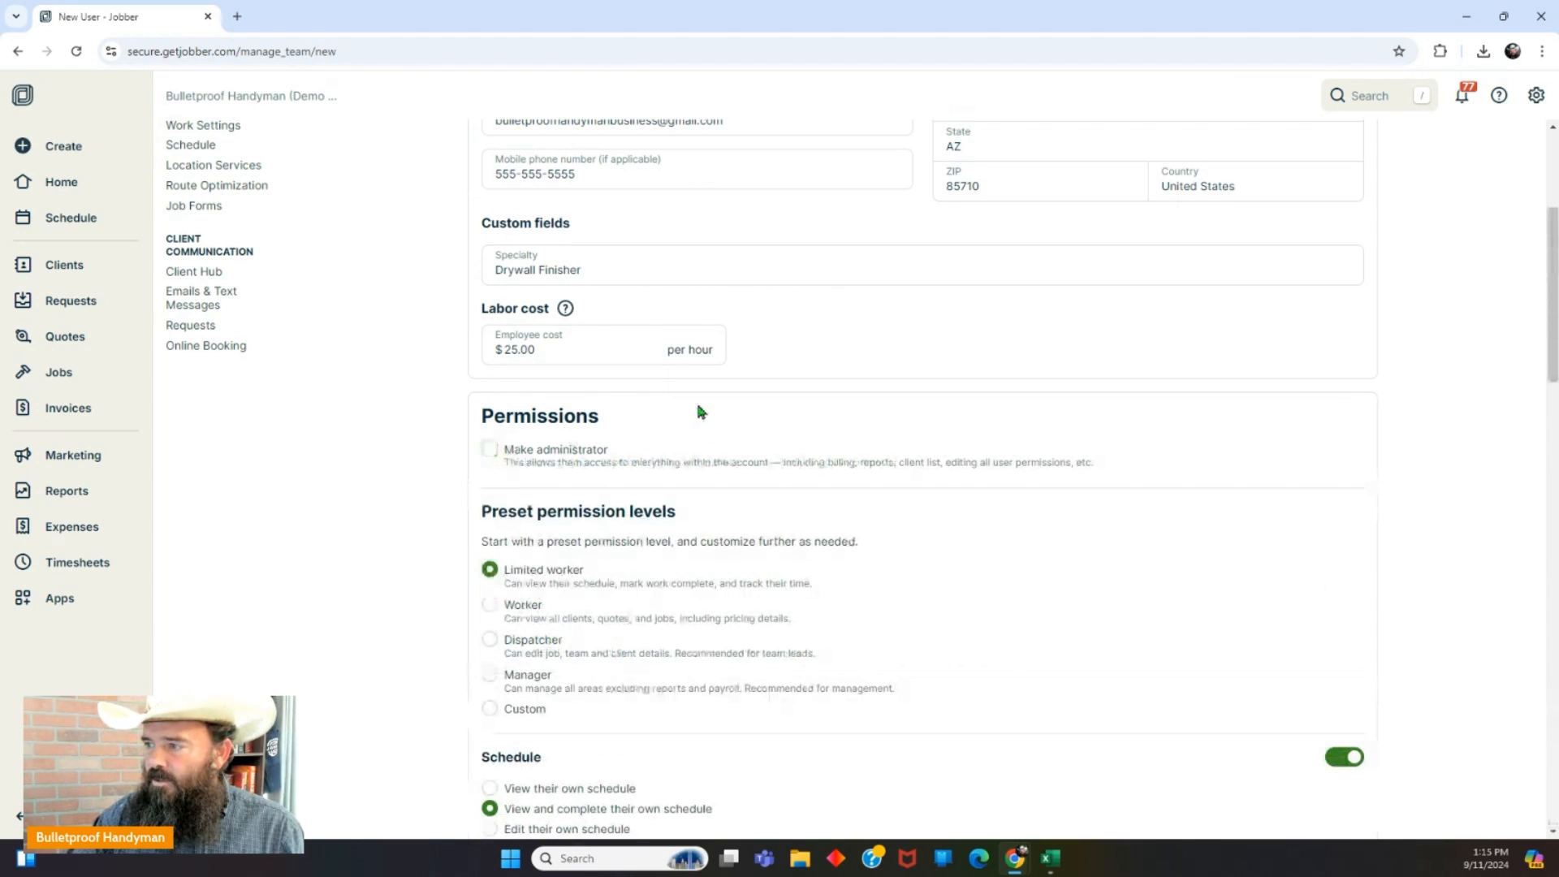
{"action": "scroll", "coordinate": [700, 412], "scroll_direction": "down", "scroll_amount": 2}
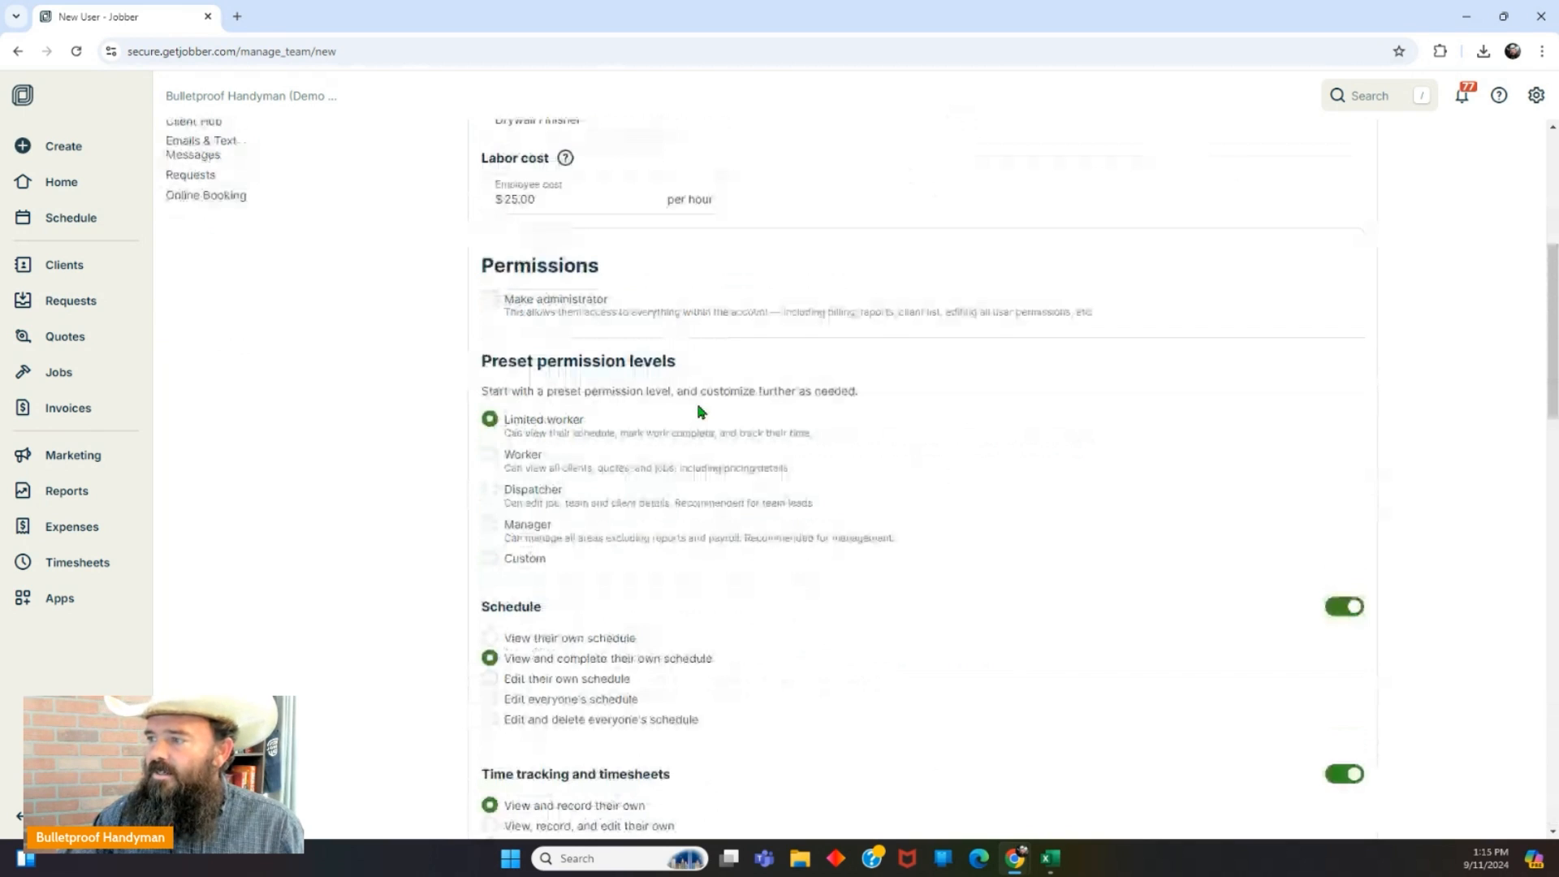
{"action": "scroll", "coordinate": [700, 412], "scroll_direction": "down", "scroll_amount": 1}
{"action": "scroll", "coordinate": [698, 406], "scroll_direction": "down", "scroll_amount": 1}
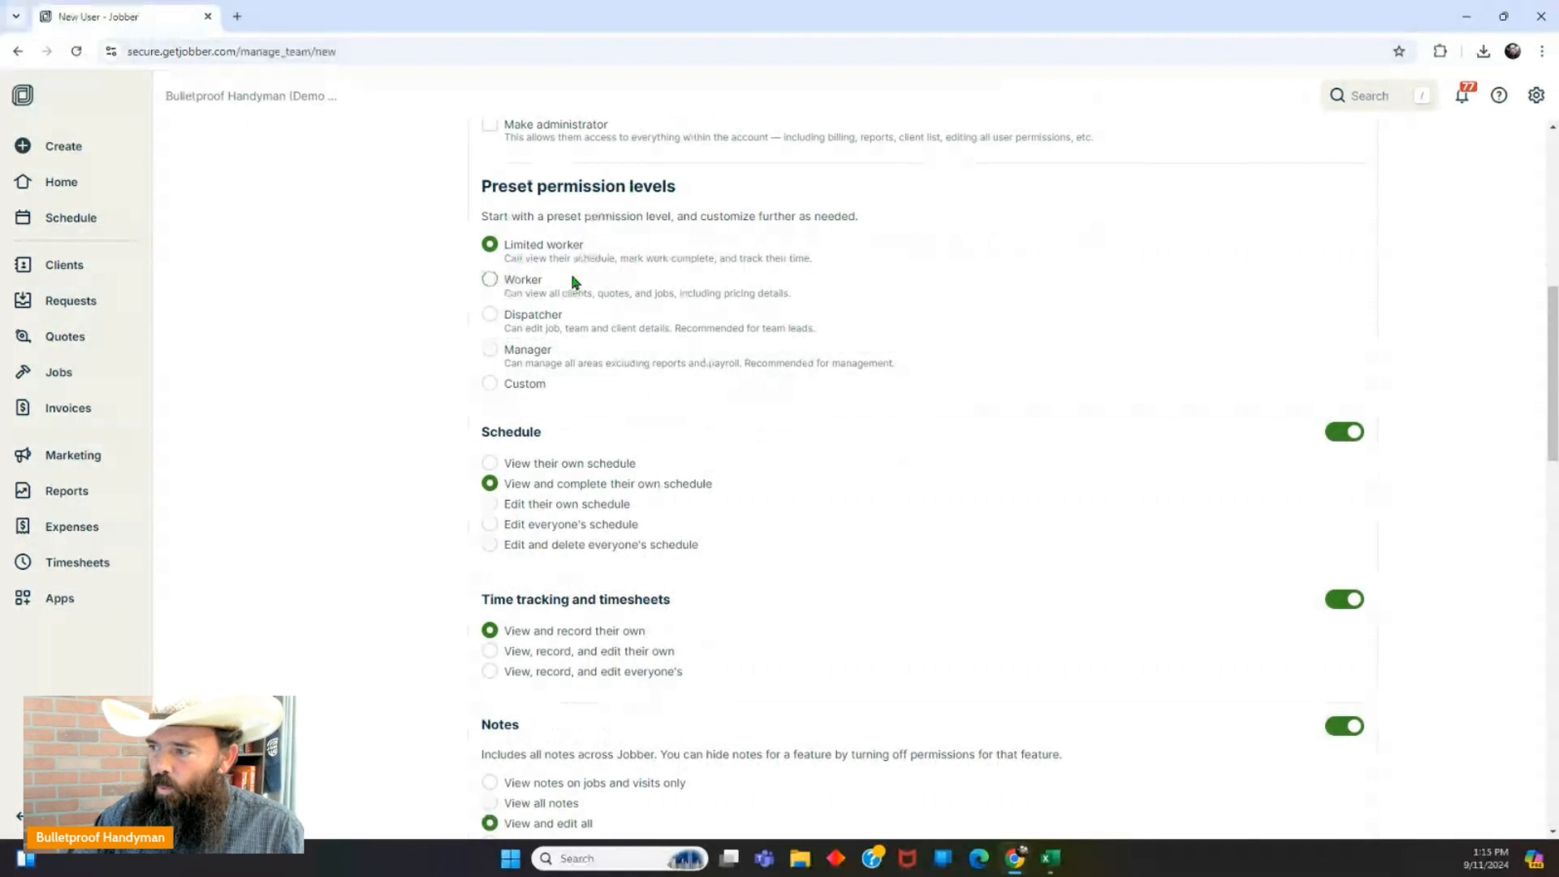
{"action": "left_click", "coordinate": [491, 385]}
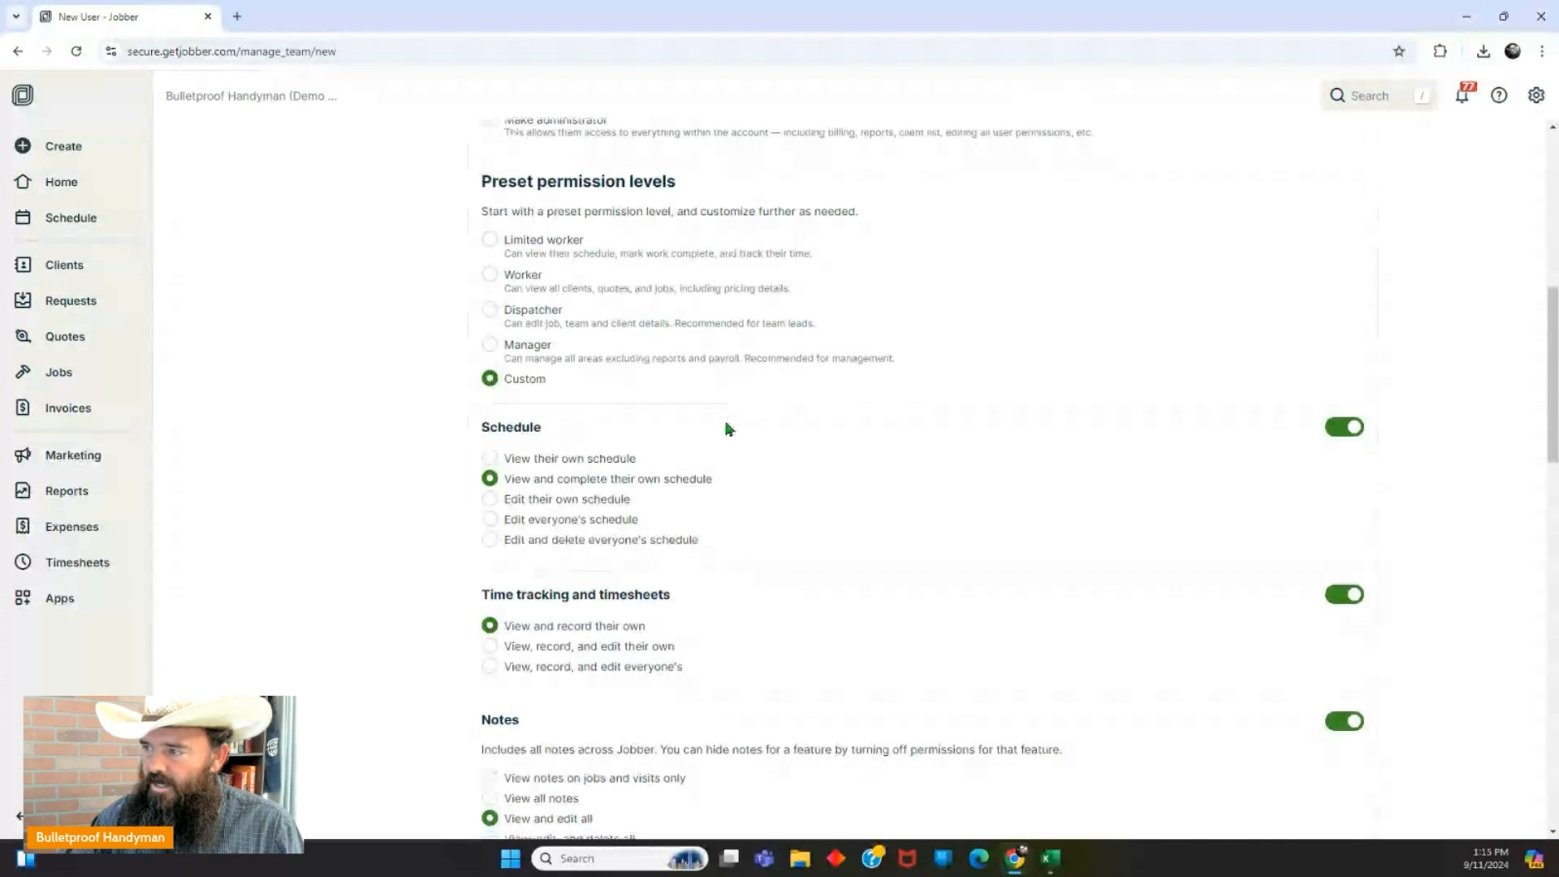
{"action": "scroll", "coordinate": [726, 430], "scroll_direction": "down", "scroll_amount": 3}
{"action": "scroll", "coordinate": [737, 442], "scroll_direction": "up", "scroll_amount": 4}
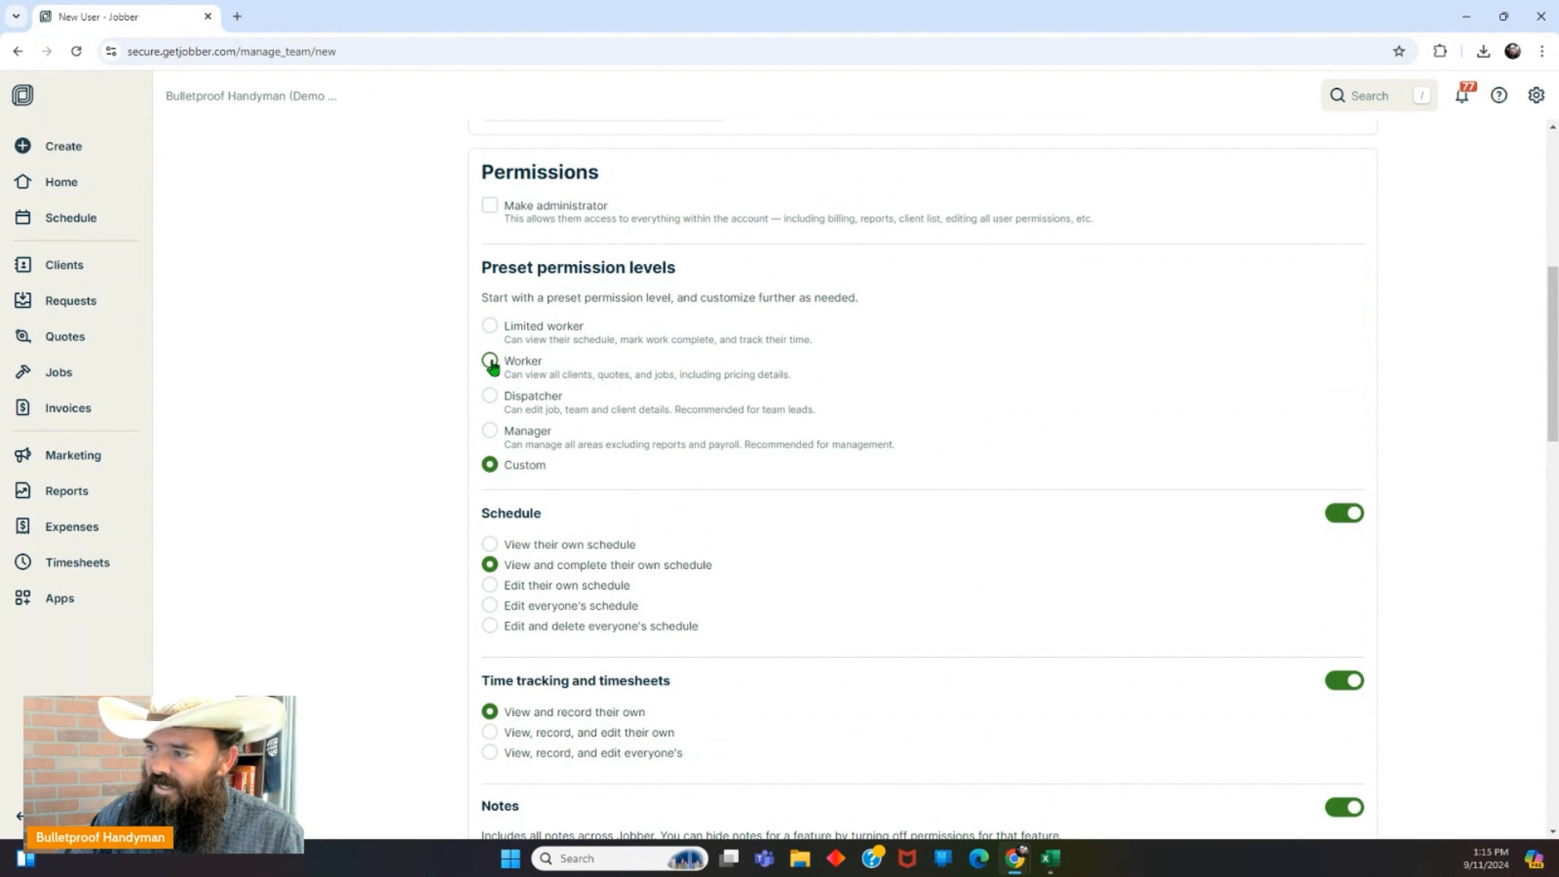
Compare the Worker and Dispatcher presets, settling back on Worker.
{"action": "left_click", "coordinate": [491, 362]}
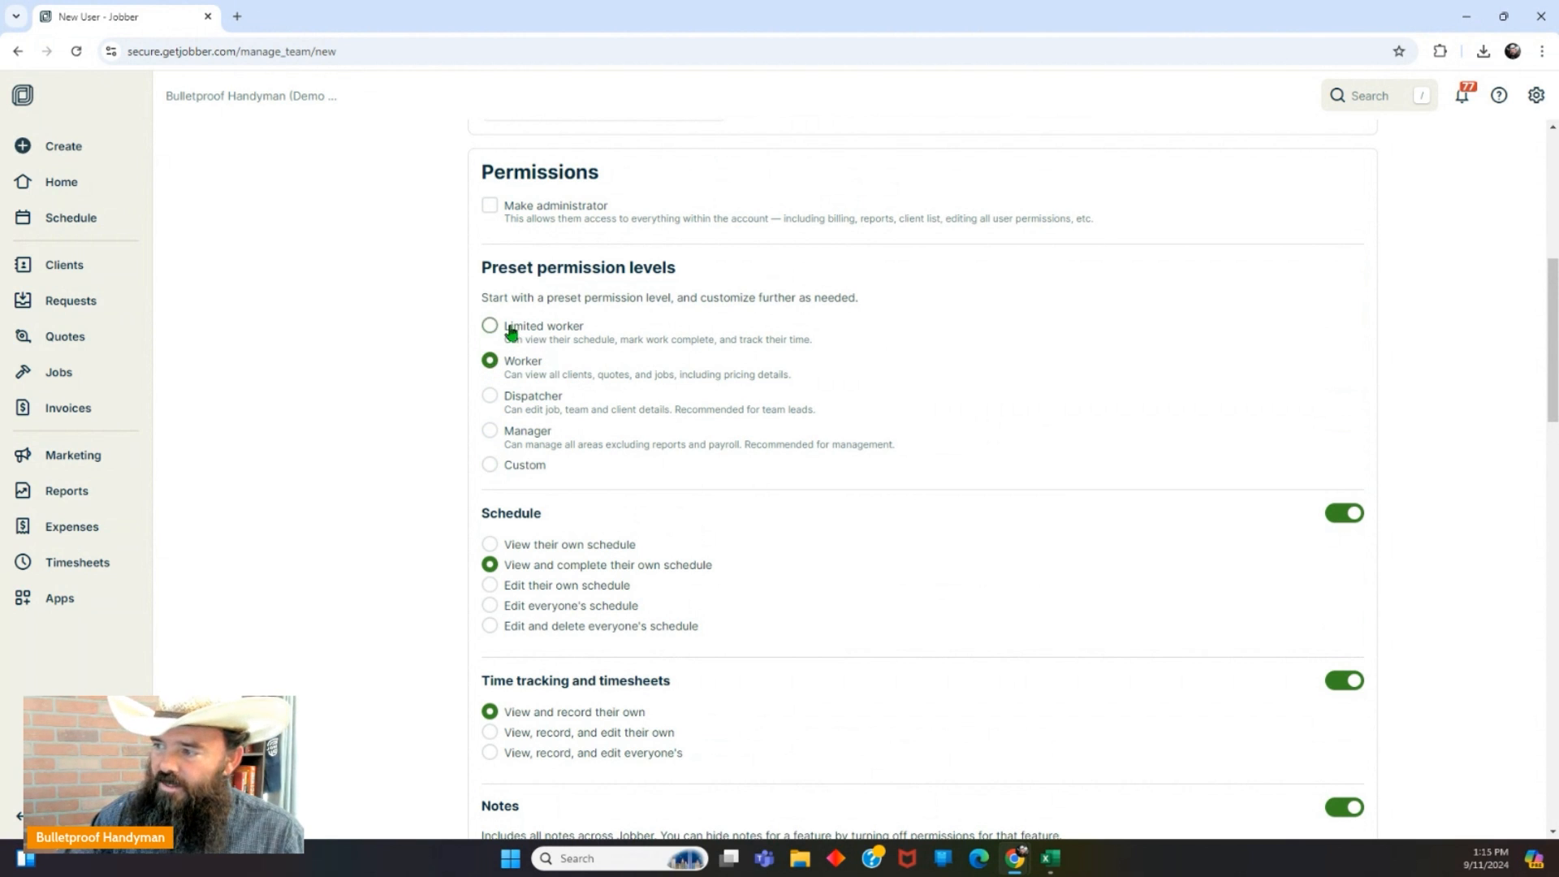
{"action": "left_click", "coordinate": [490, 327]}
{"action": "left_click", "coordinate": [491, 396]}
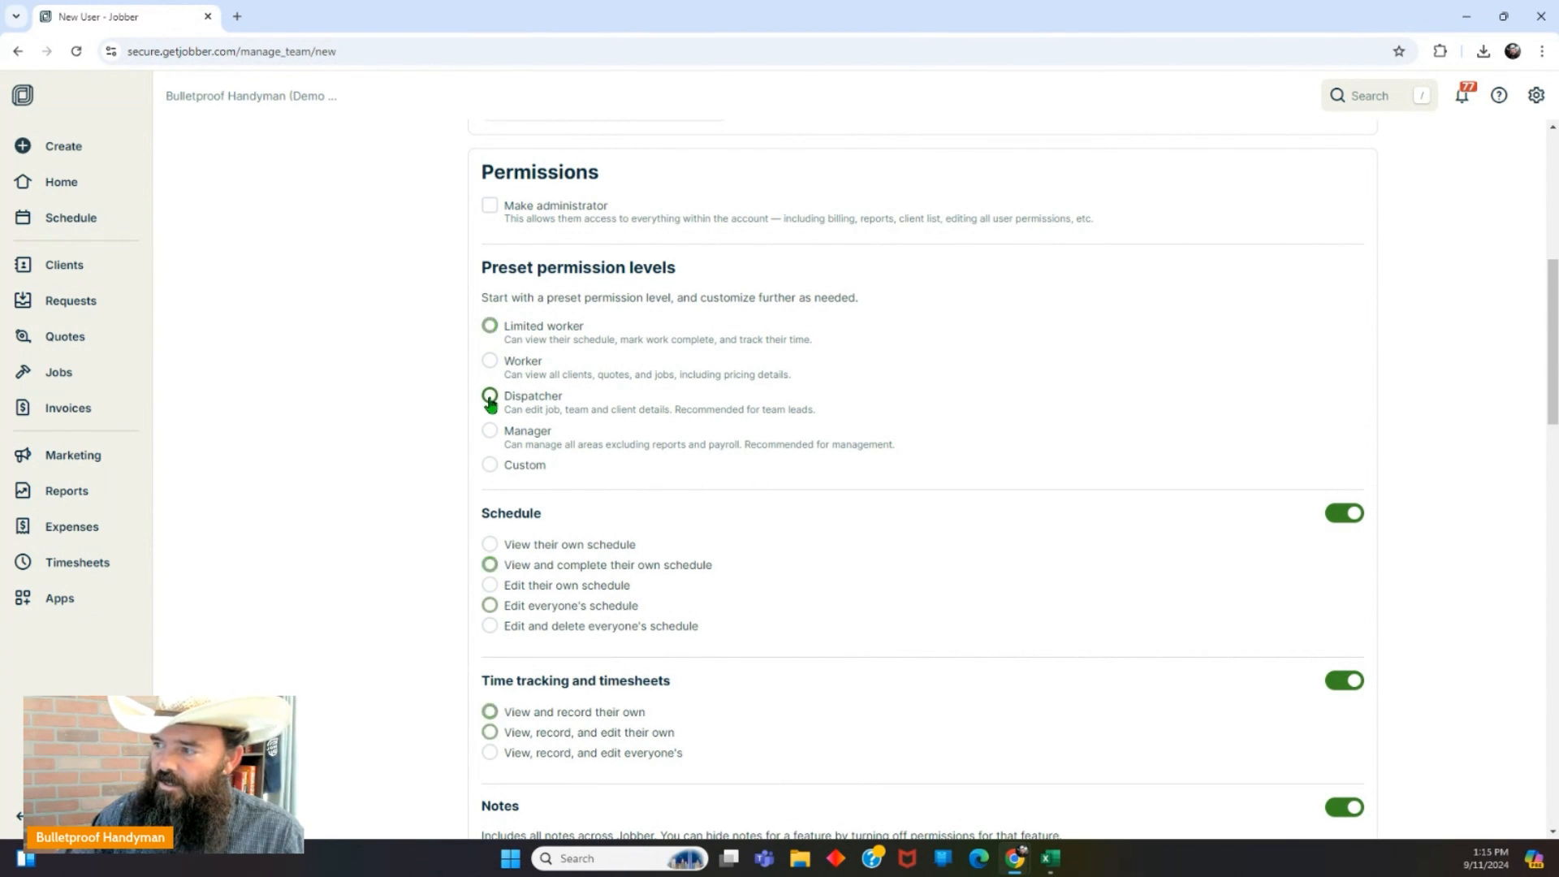
{"action": "scroll", "coordinate": [689, 529], "scroll_direction": "down", "scroll_amount": 5}
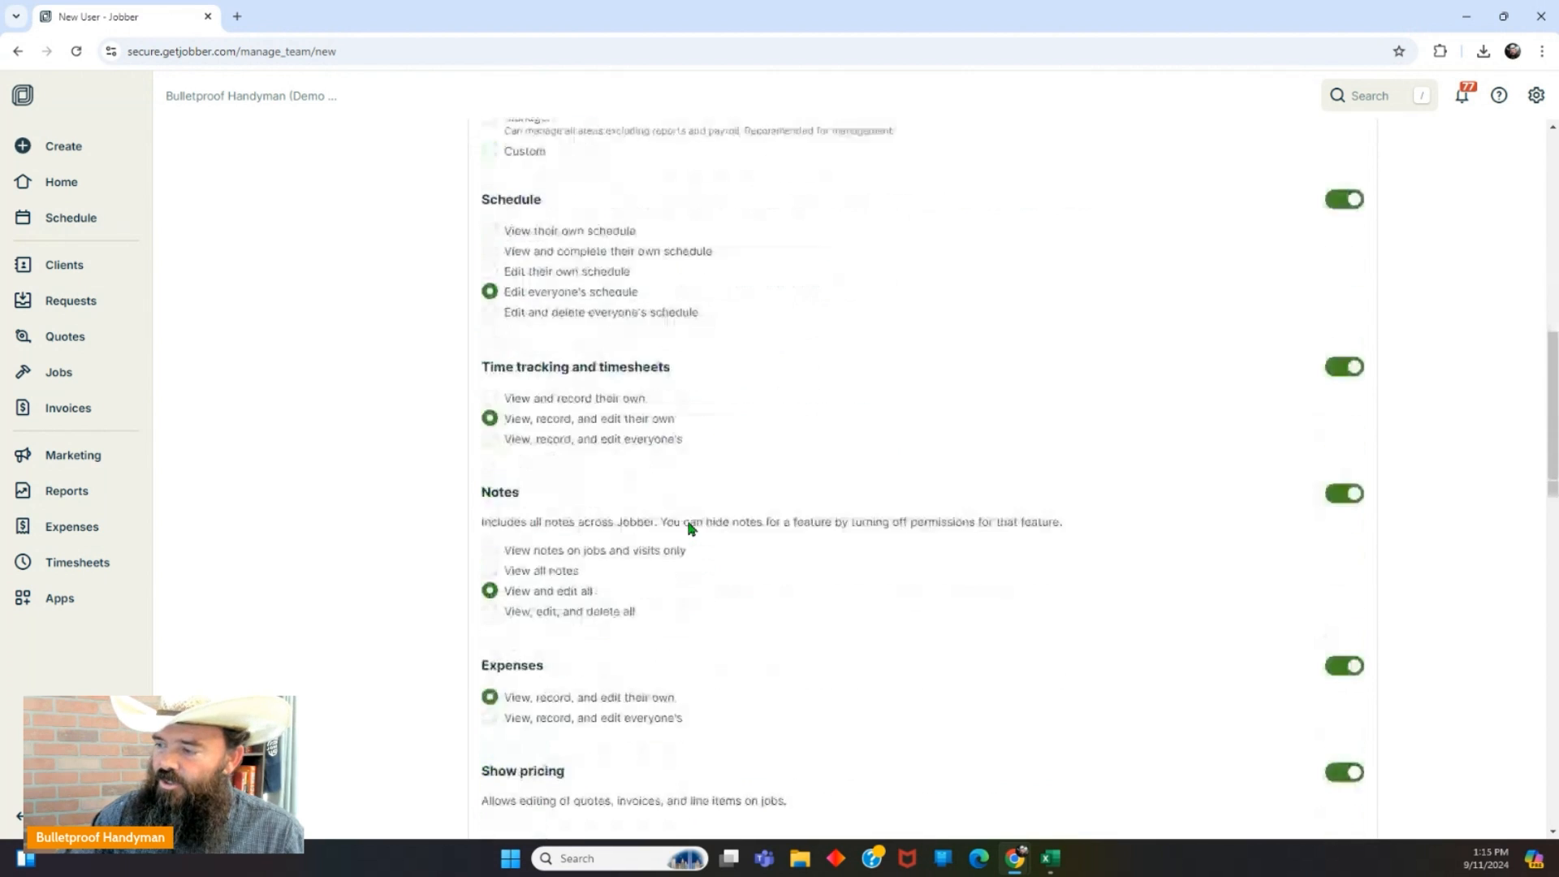
{"action": "scroll", "coordinate": [616, 642], "scroll_direction": "up", "scroll_amount": 9}
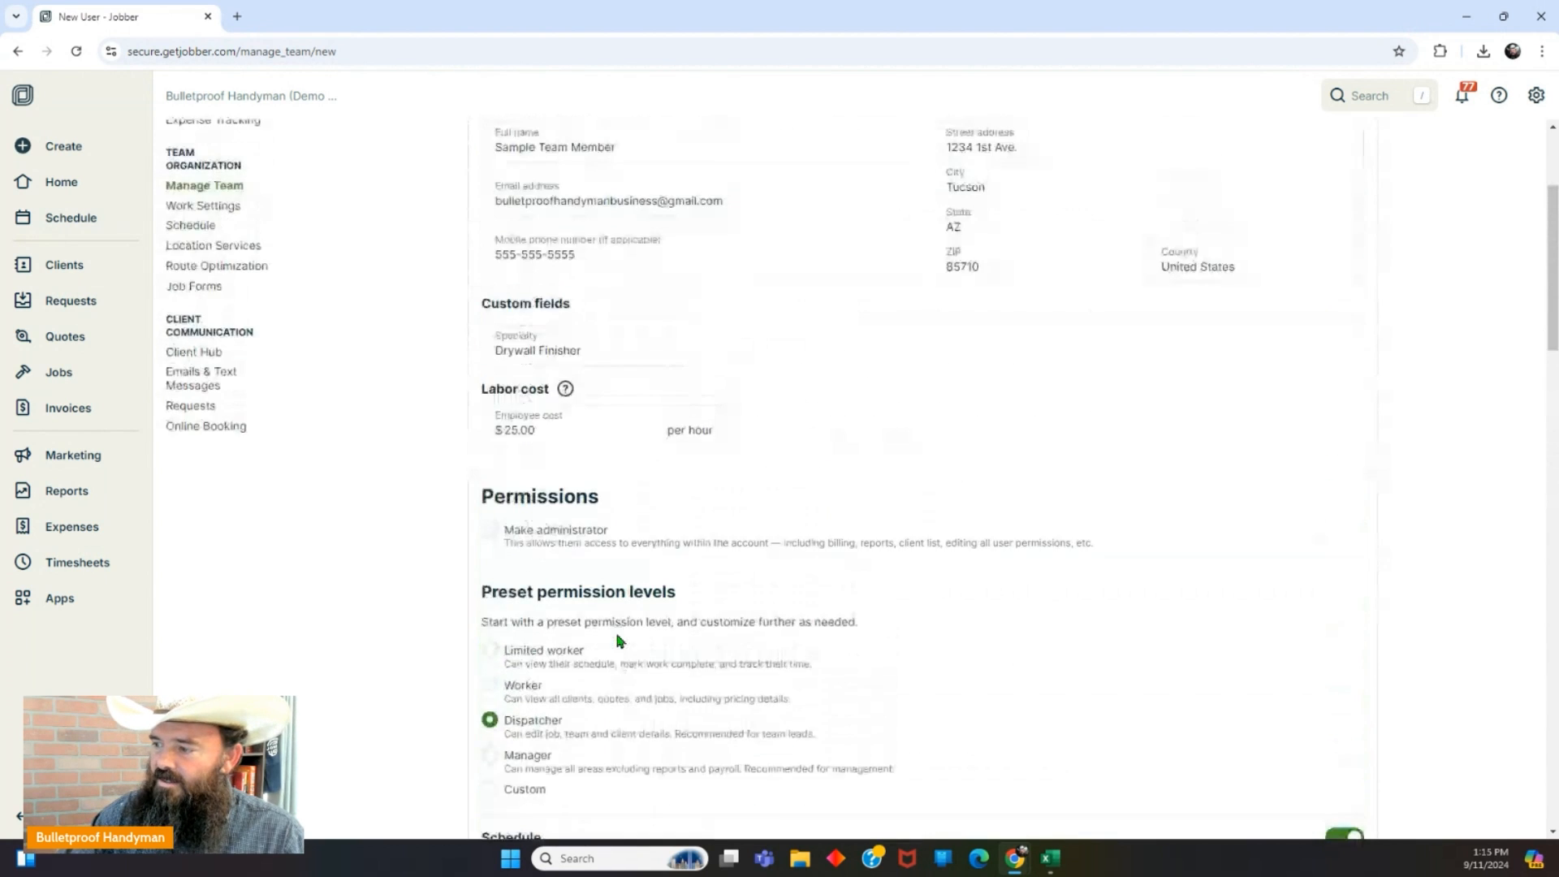
{"action": "scroll", "coordinate": [620, 641], "scroll_direction": "down", "scroll_amount": 3}
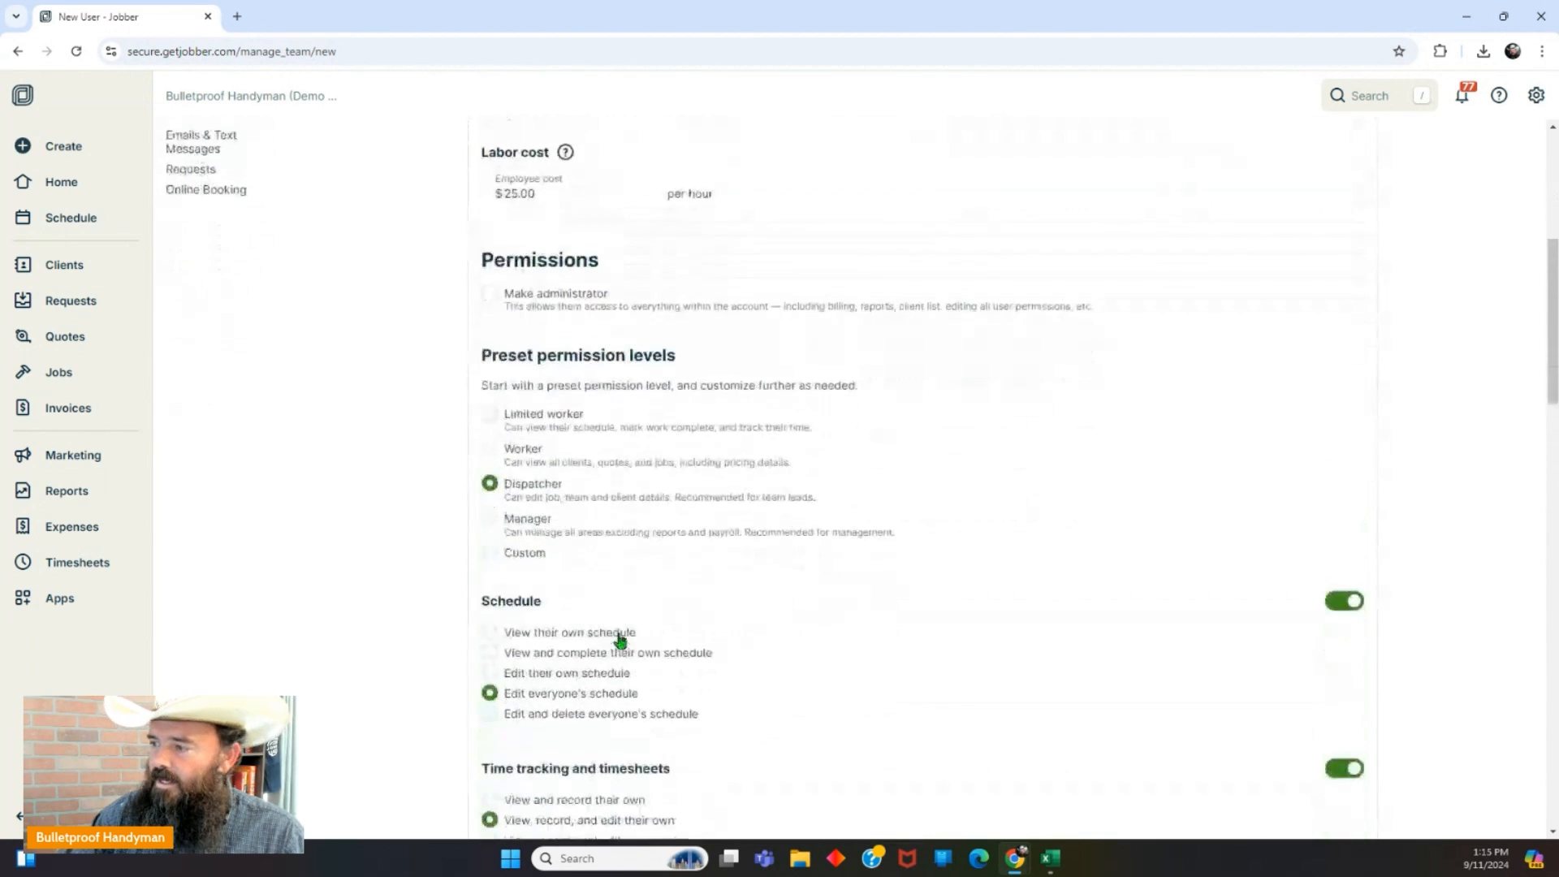
{"action": "left_click", "coordinate": [491, 443]}
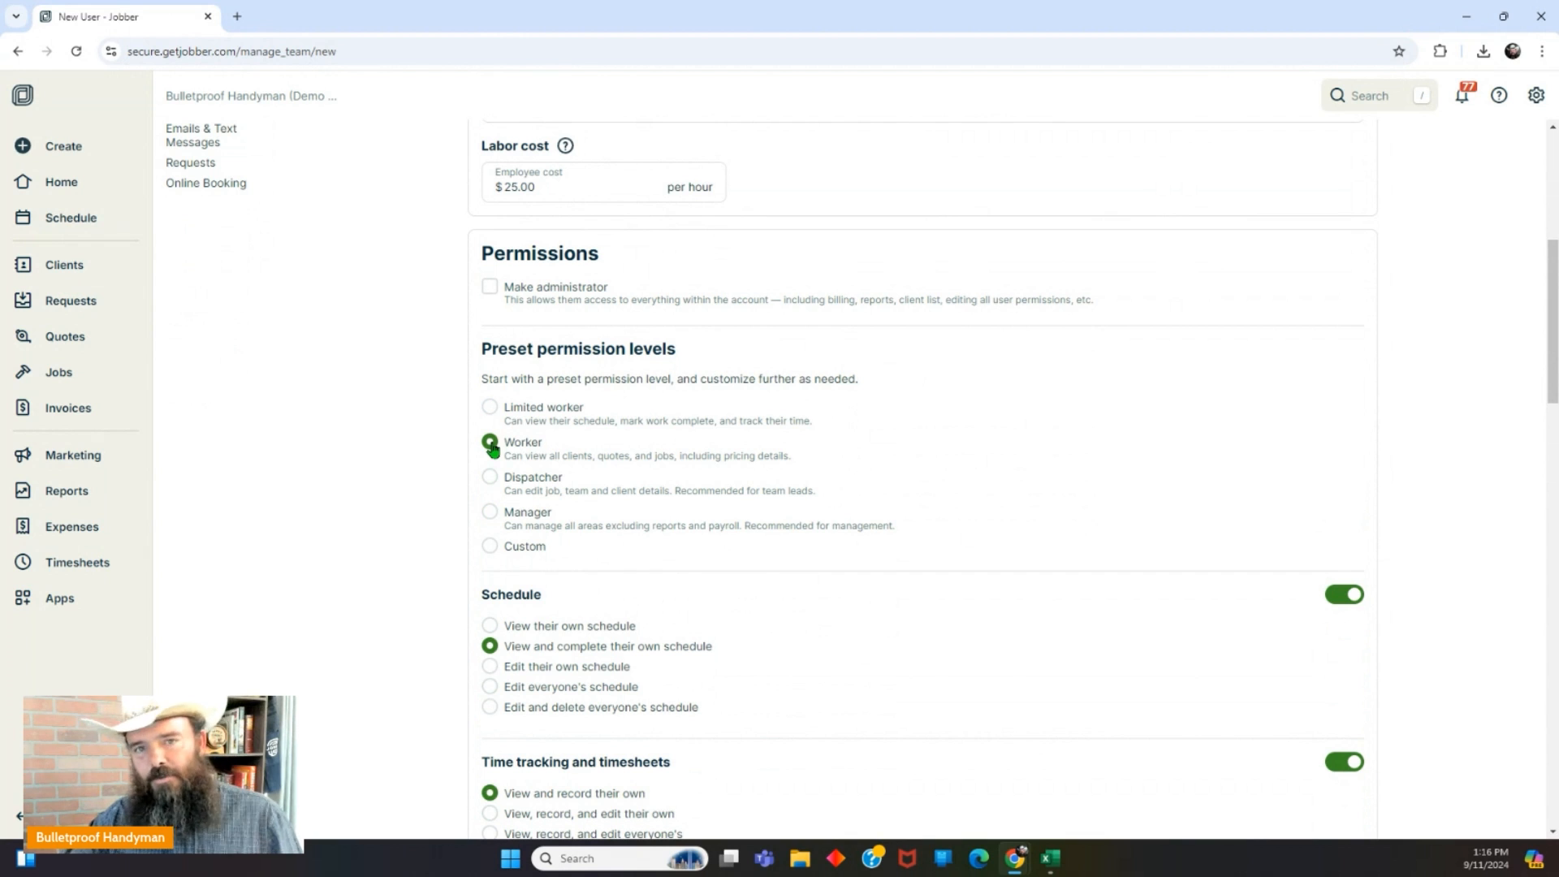
{"action": "scroll", "coordinate": [625, 443], "scroll_direction": "down", "scroll_amount": 5}
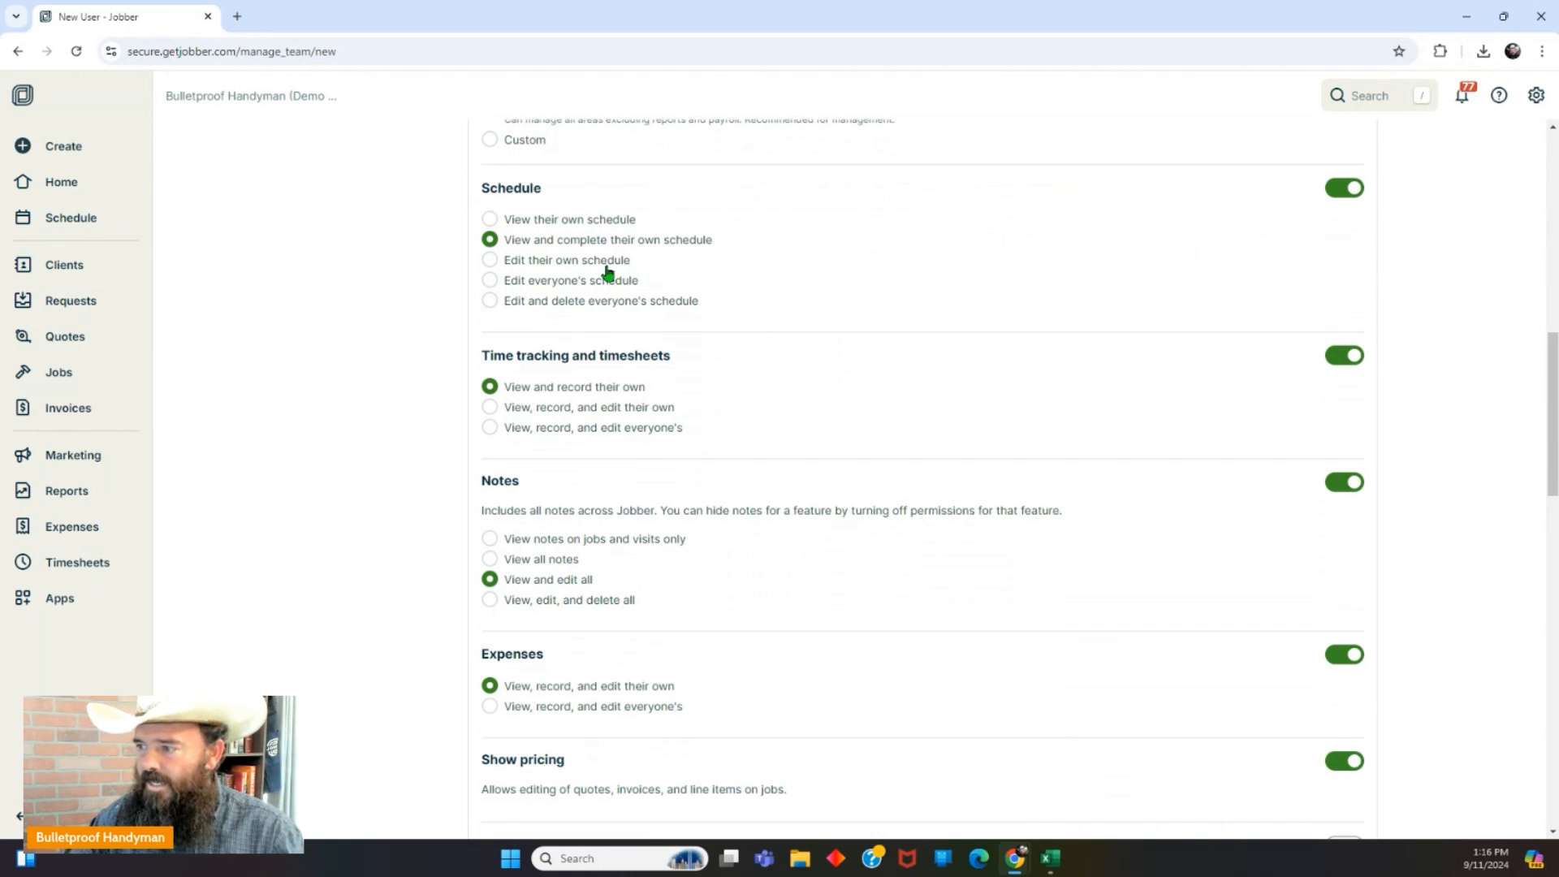
{"action": "scroll", "coordinate": [588, 411], "scroll_direction": "up", "scroll_amount": 3}
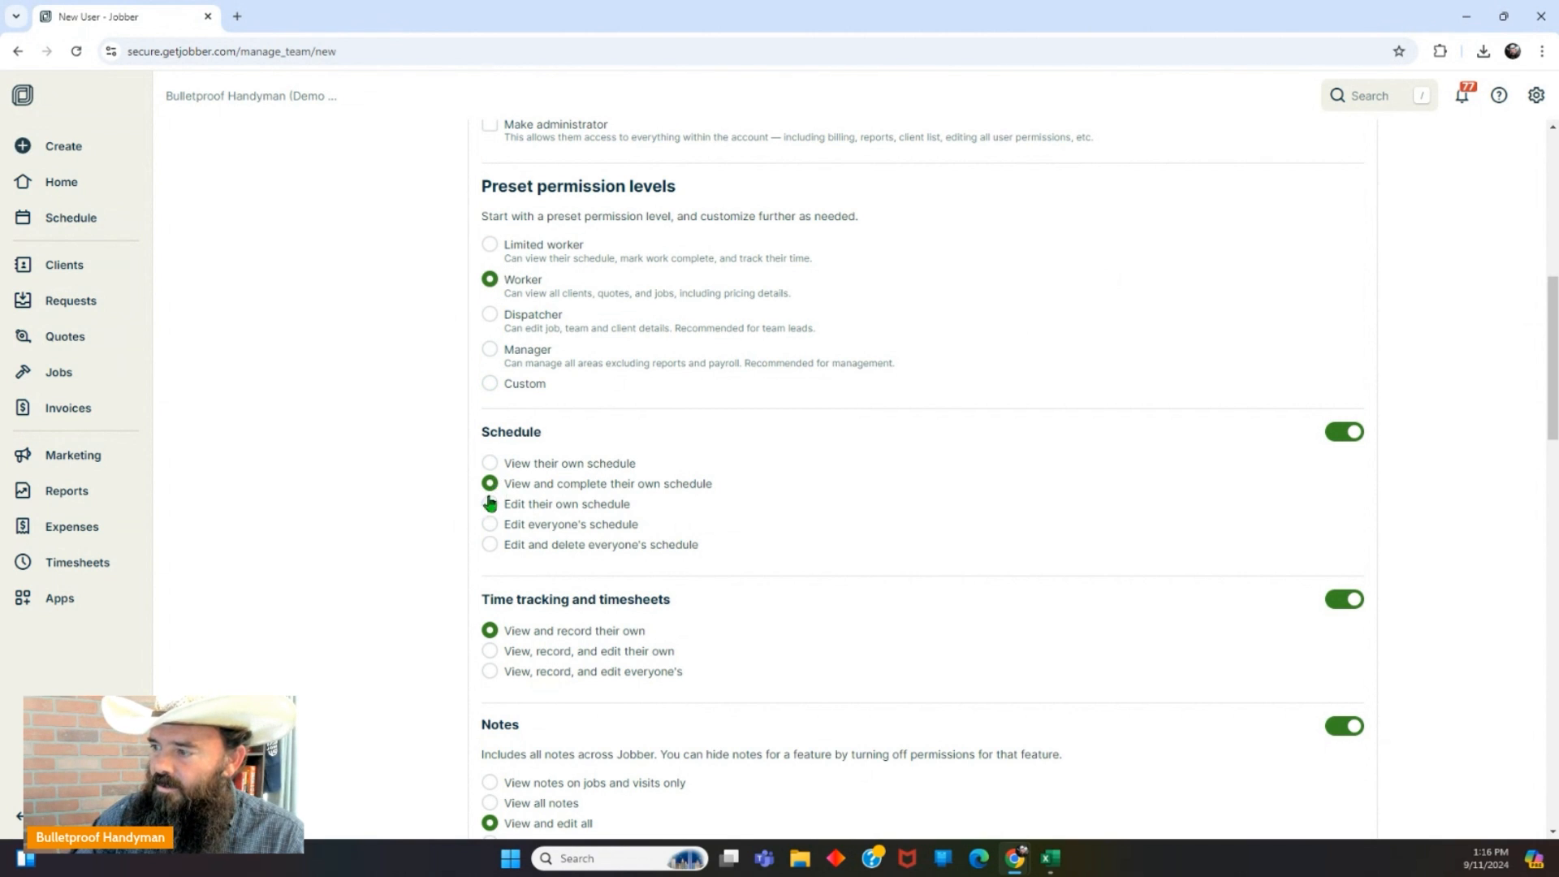
Try allowing edits to everyone's schedule, then reapply the Worker preset.
{"action": "left_click", "coordinate": [489, 526]}
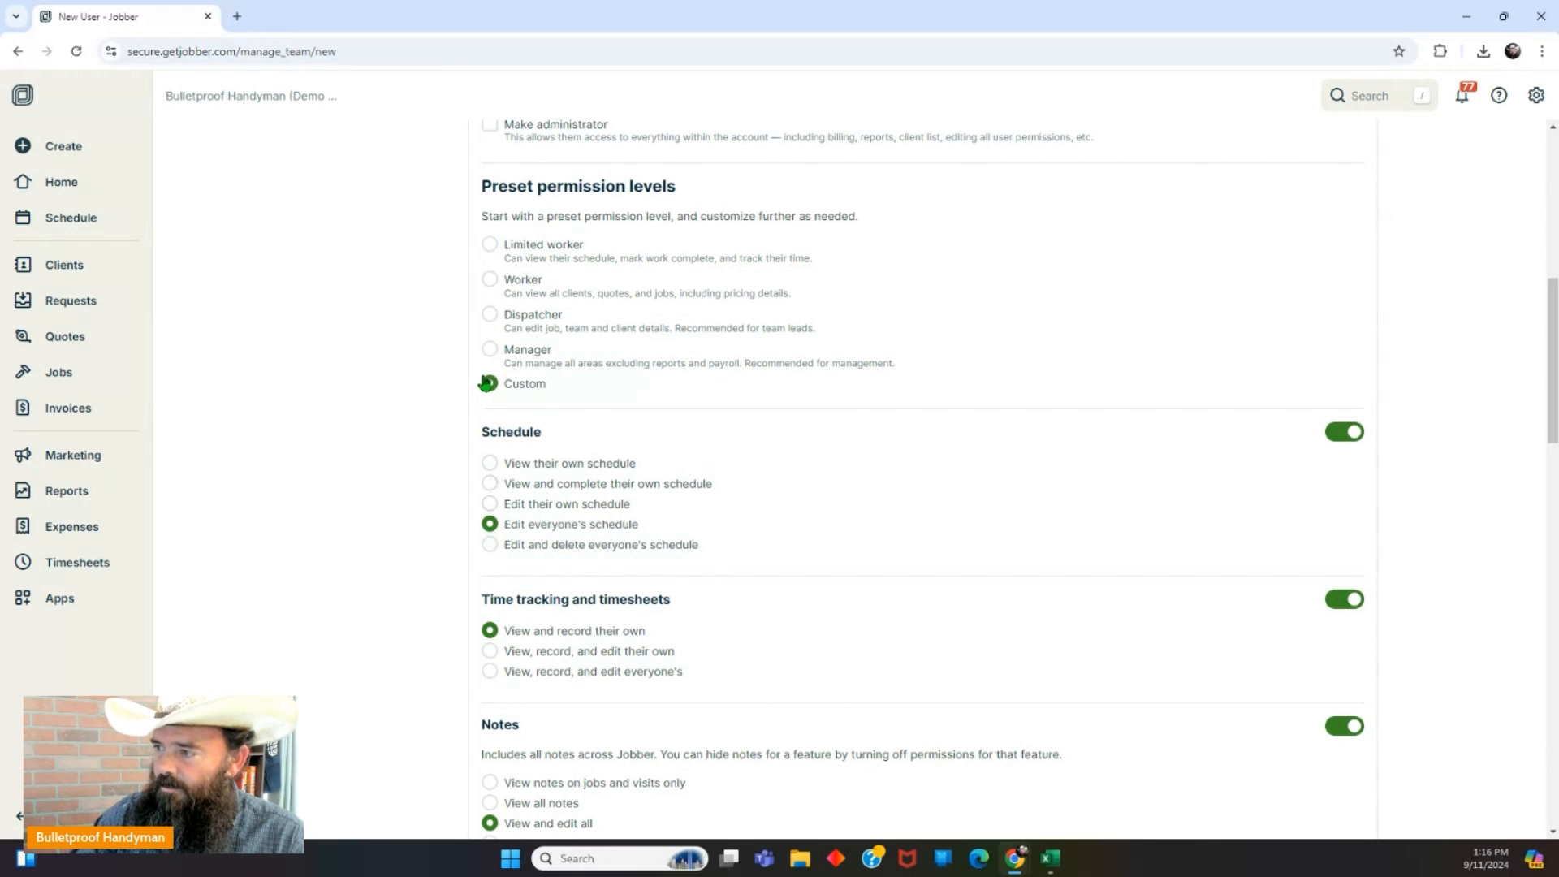
{"action": "left_click", "coordinate": [490, 279]}
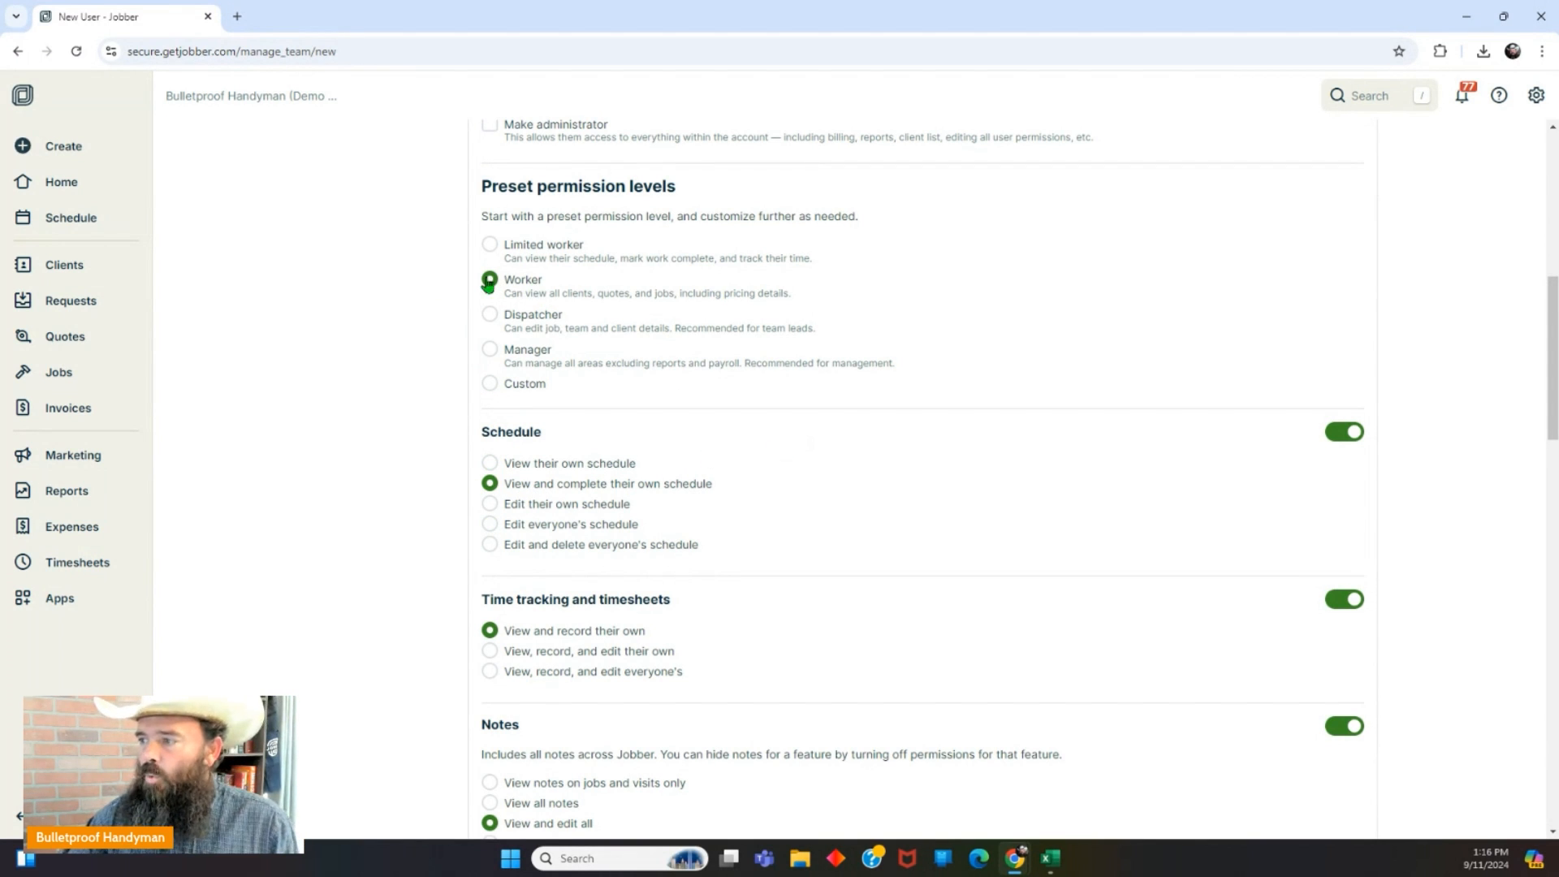
{"action": "scroll", "coordinate": [820, 415], "scroll_direction": "down", "scroll_amount": 3}
{"action": "scroll", "coordinate": [787, 403], "scroll_direction": "down", "scroll_amount": 1}
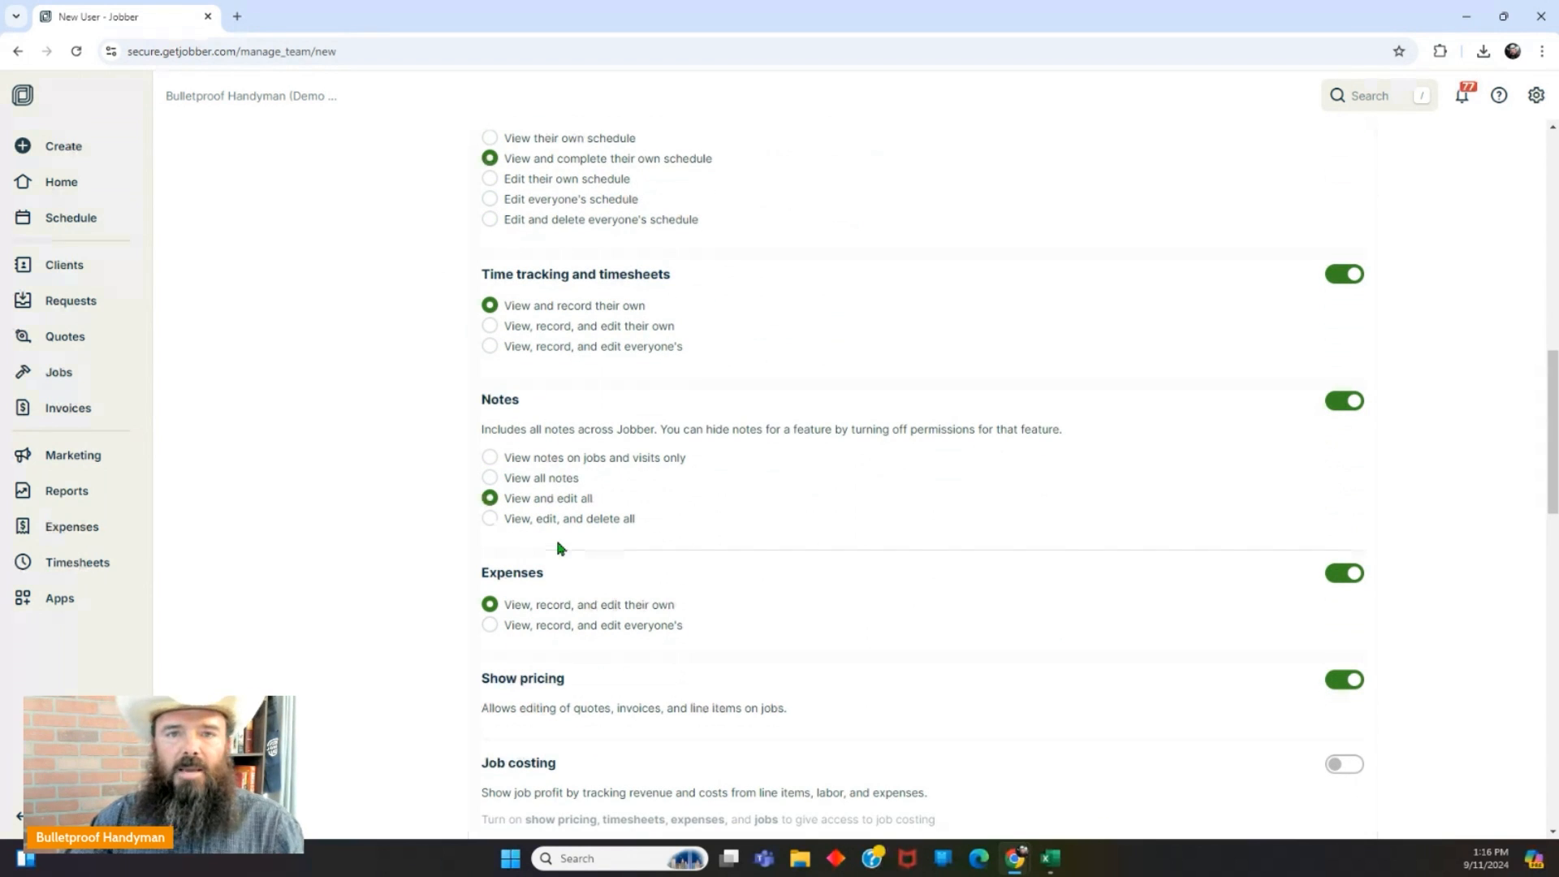
{"action": "scroll", "coordinate": [588, 276], "scroll_direction": "up", "scroll_amount": 2}
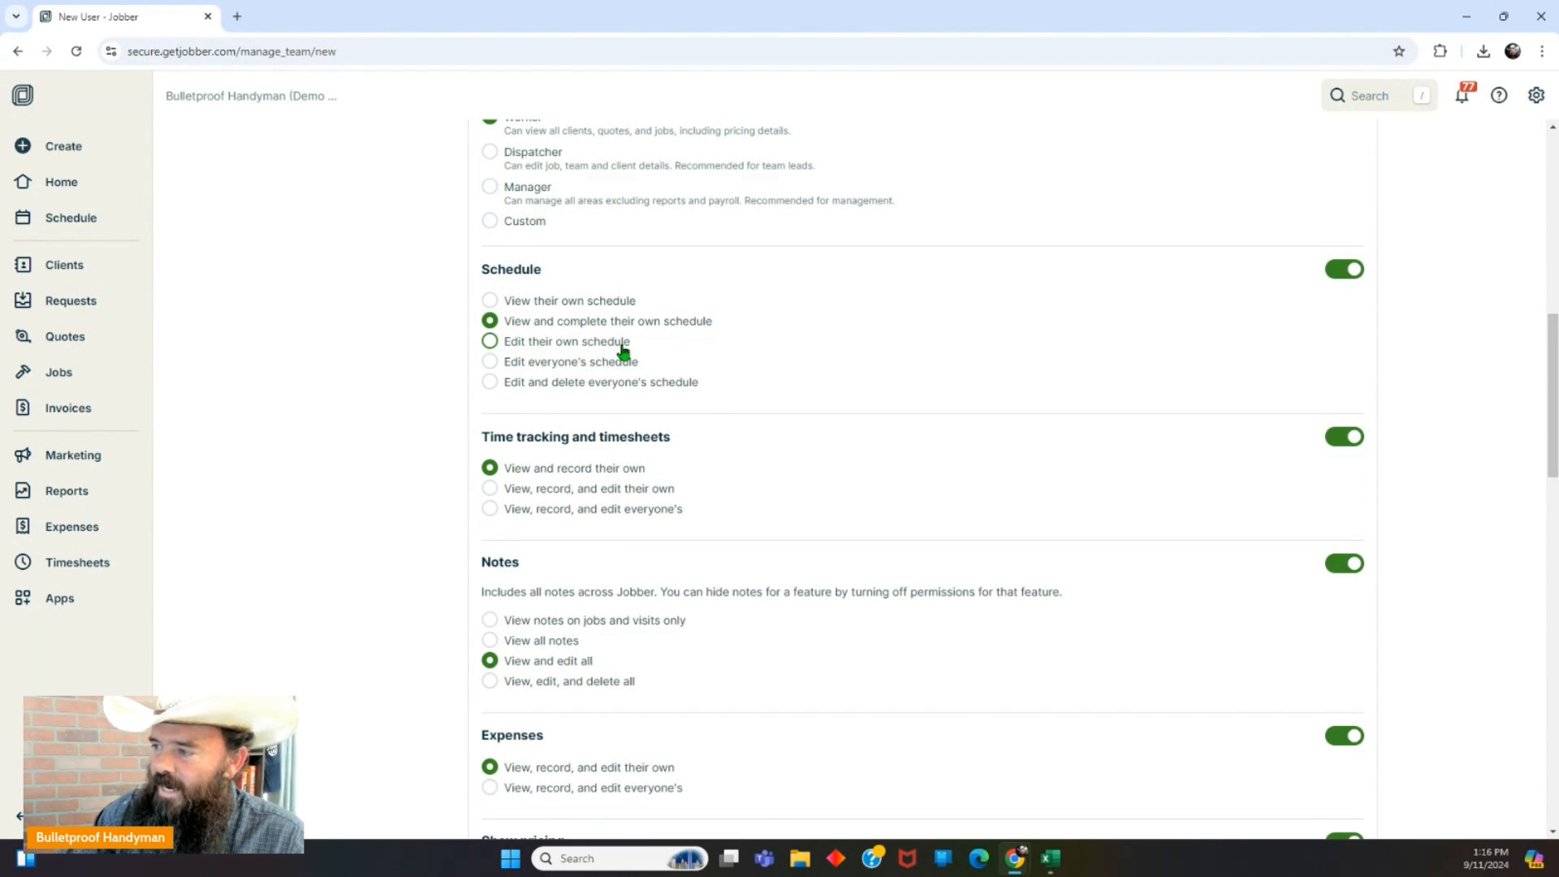
Set Schedule to 'Edit their own schedule' and review the remaining permission sections.
{"action": "left_click", "coordinate": [491, 342]}
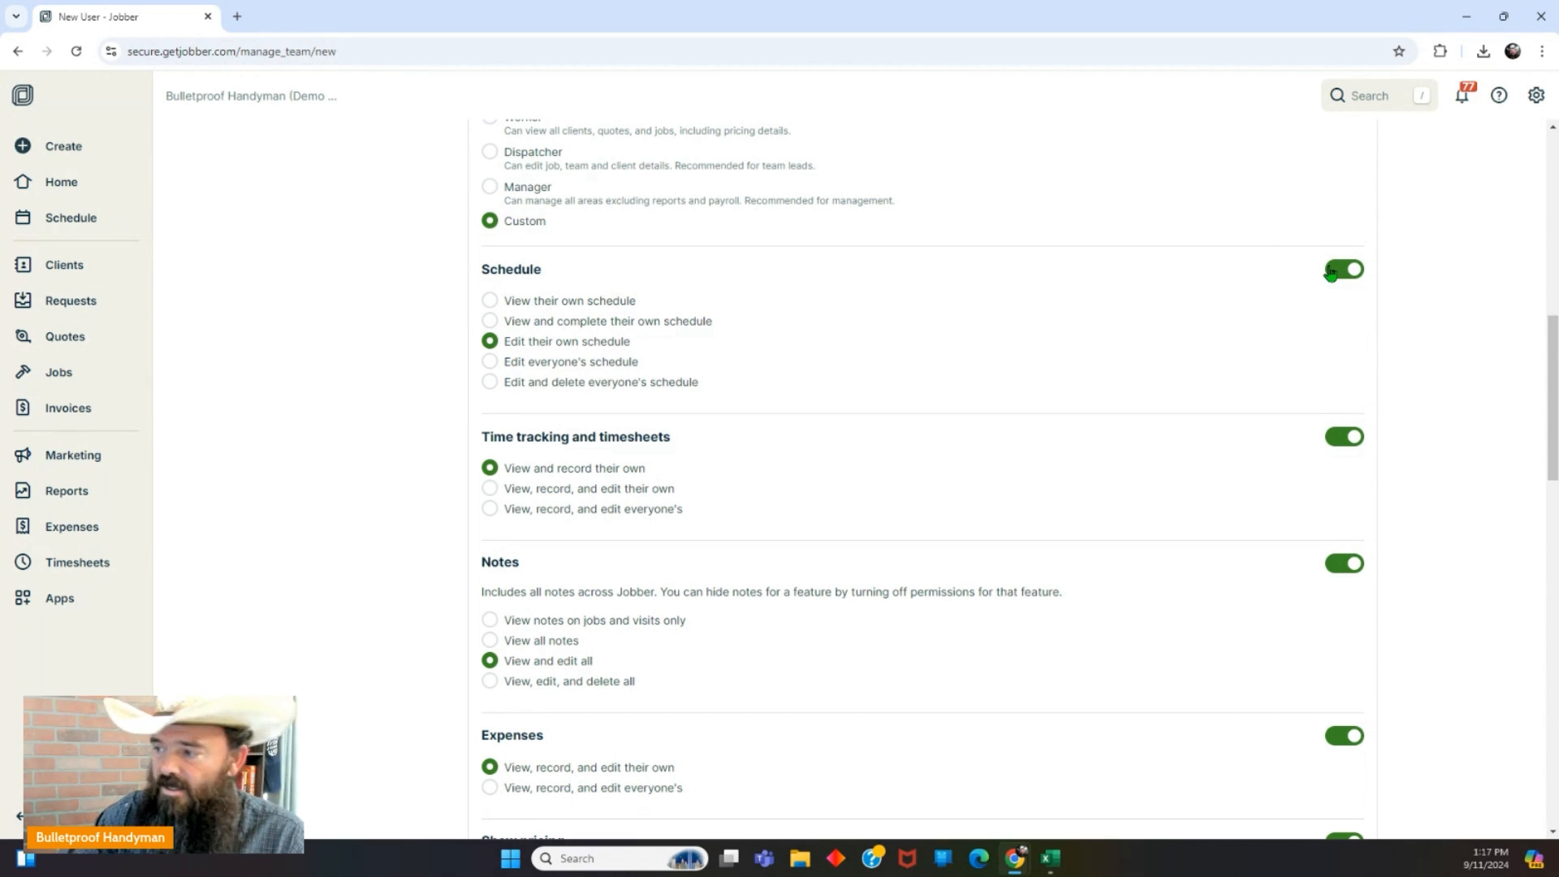
{"action": "scroll", "coordinate": [609, 366], "scroll_direction": "down", "scroll_amount": 2}
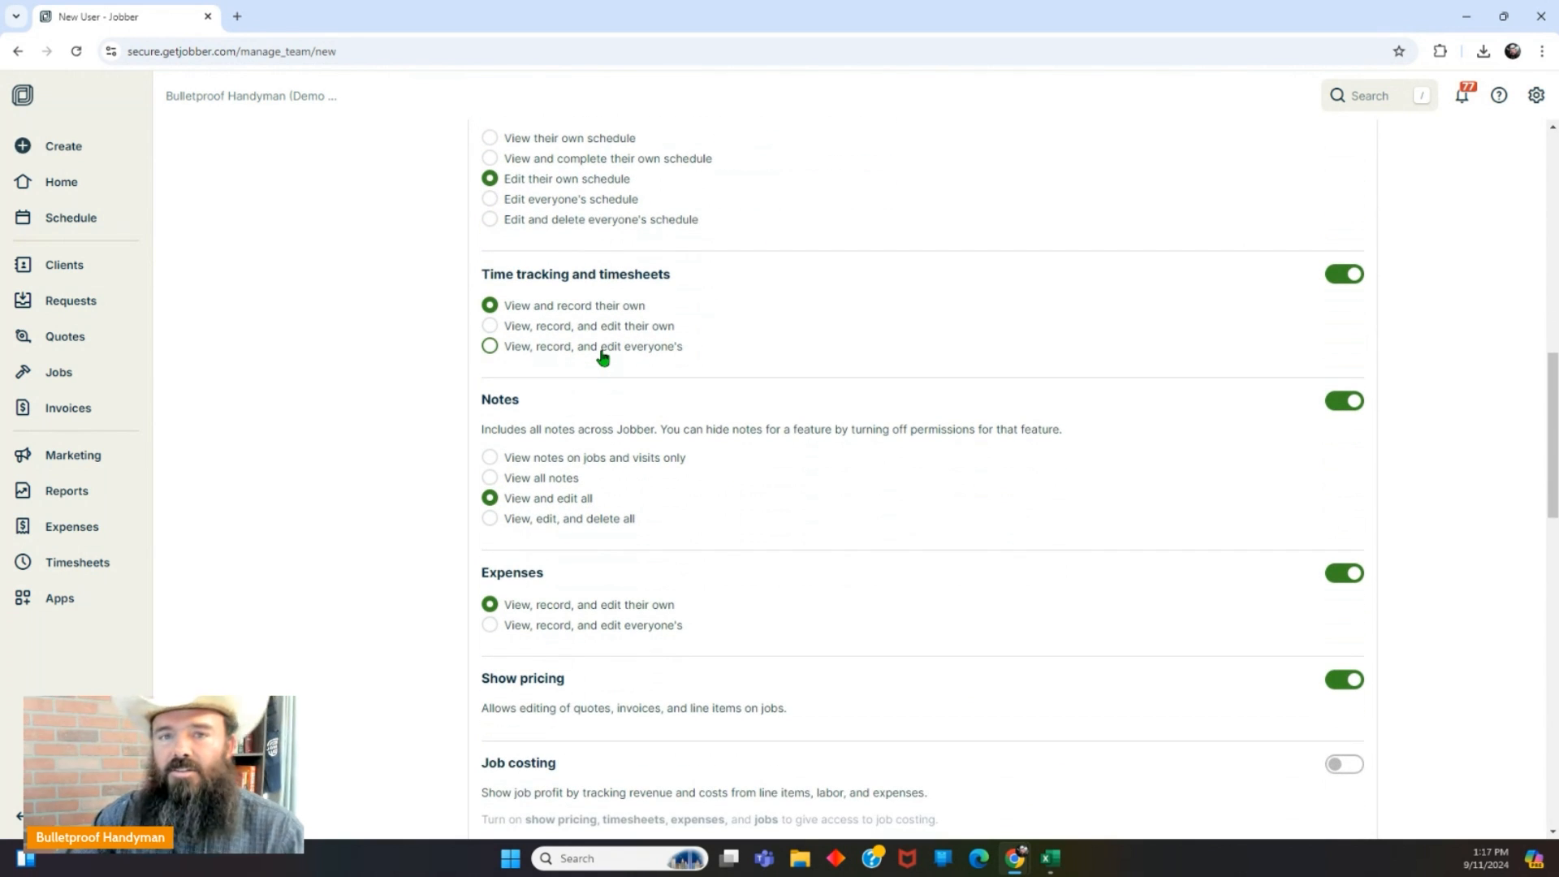
{"action": "scroll", "coordinate": [602, 357], "scroll_direction": "down", "scroll_amount": 1}
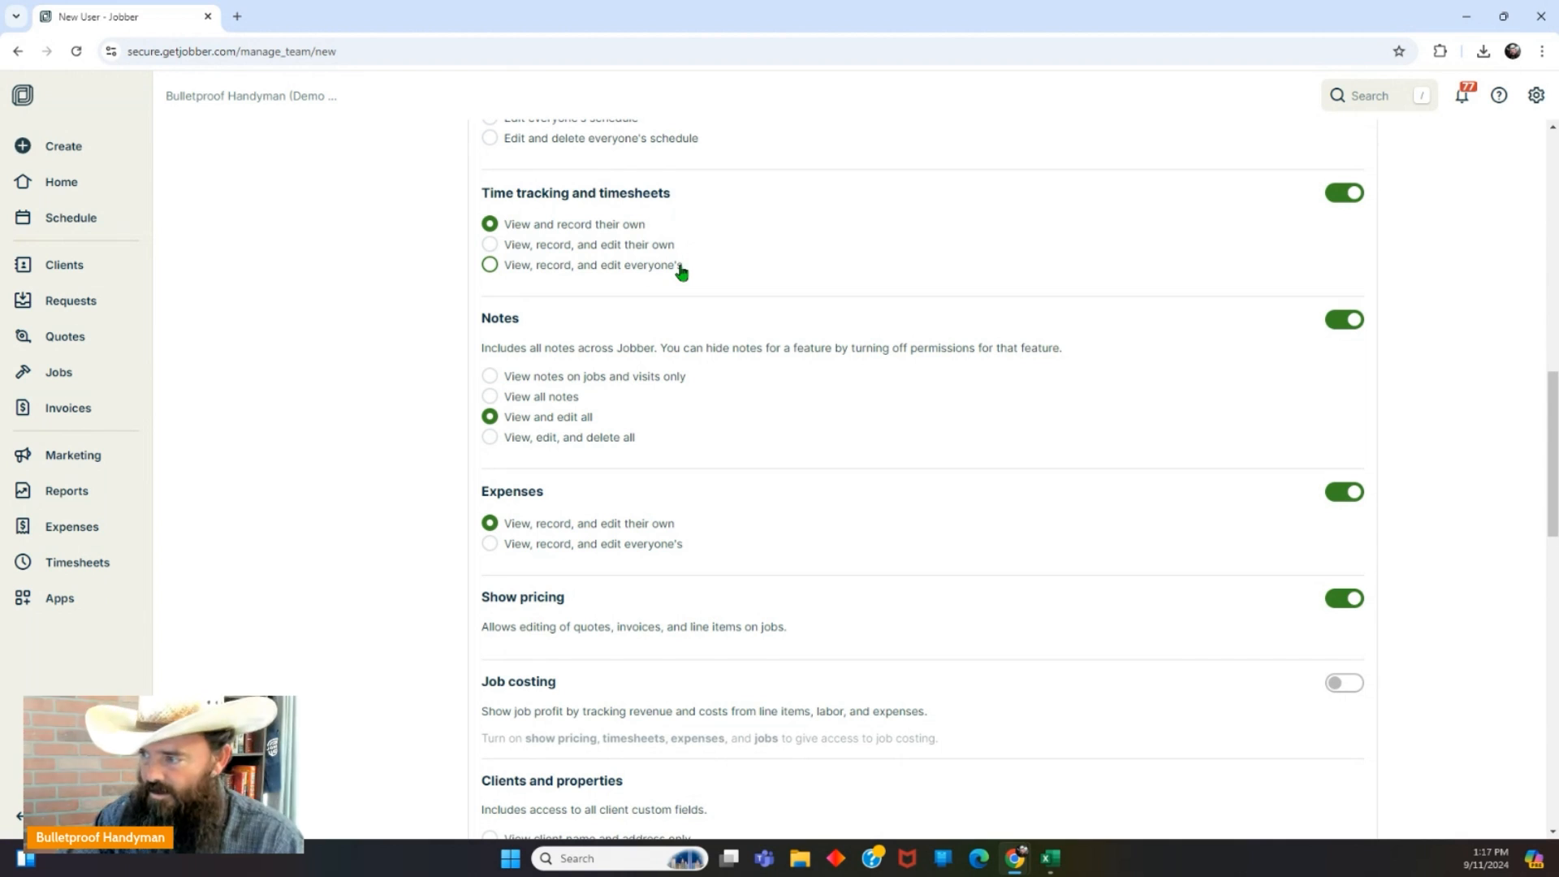
{"action": "scroll", "coordinate": [661, 296], "scroll_direction": "down", "scroll_amount": 2}
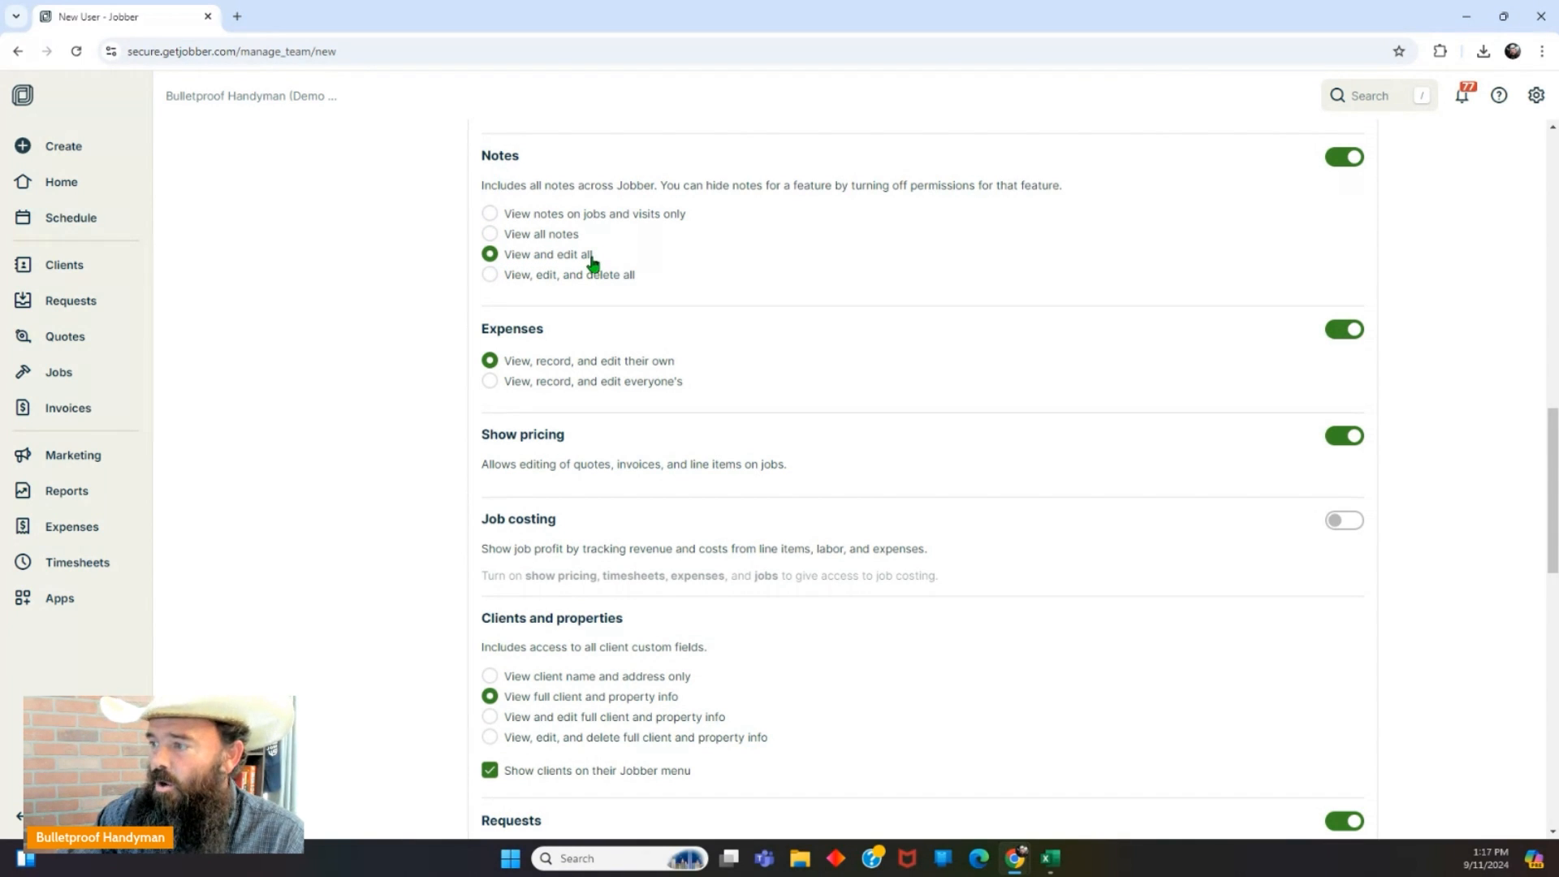
{"action": "scroll", "coordinate": [530, 358], "scroll_direction": "down", "scroll_amount": 1}
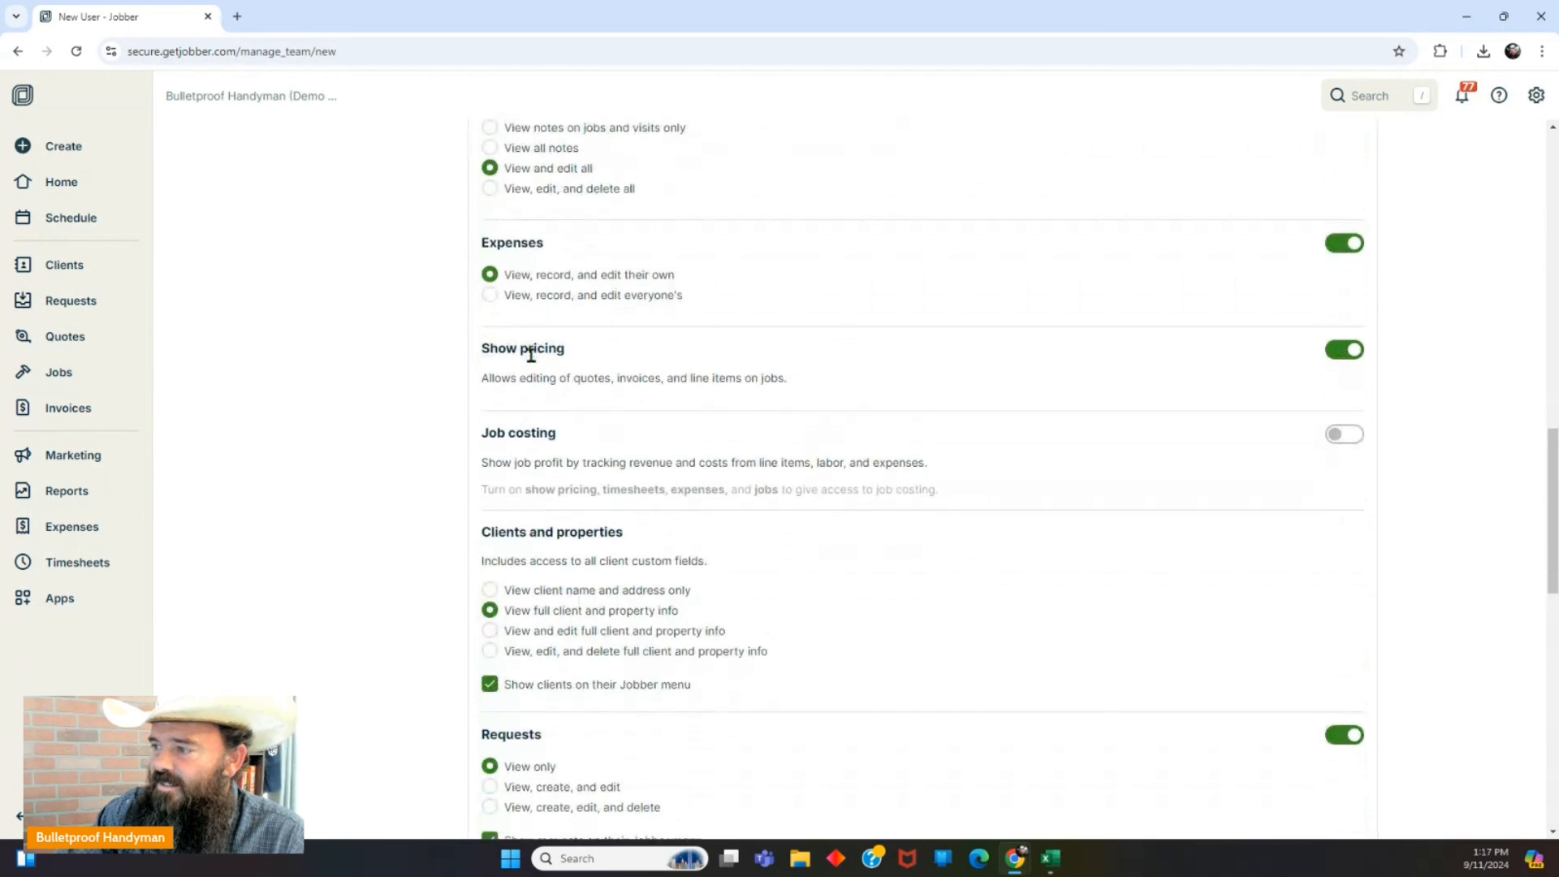
{"action": "scroll", "coordinate": [532, 355], "scroll_direction": "down", "scroll_amount": 1}
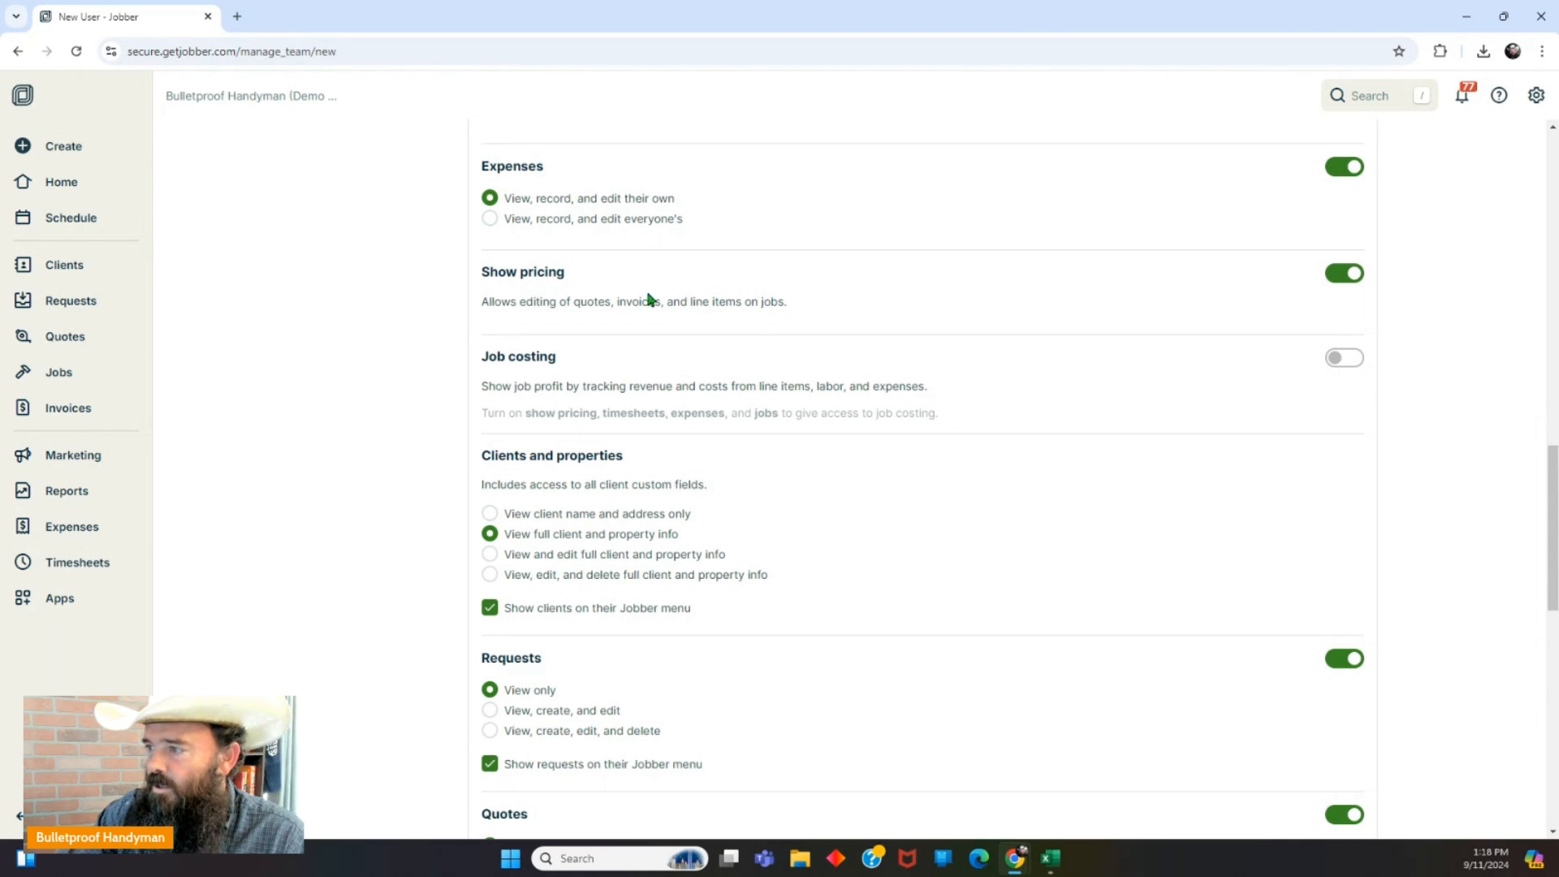
Switch off Show pricing for the new member and scroll to Clients and properties.
{"action": "left_click", "coordinate": [1339, 278]}
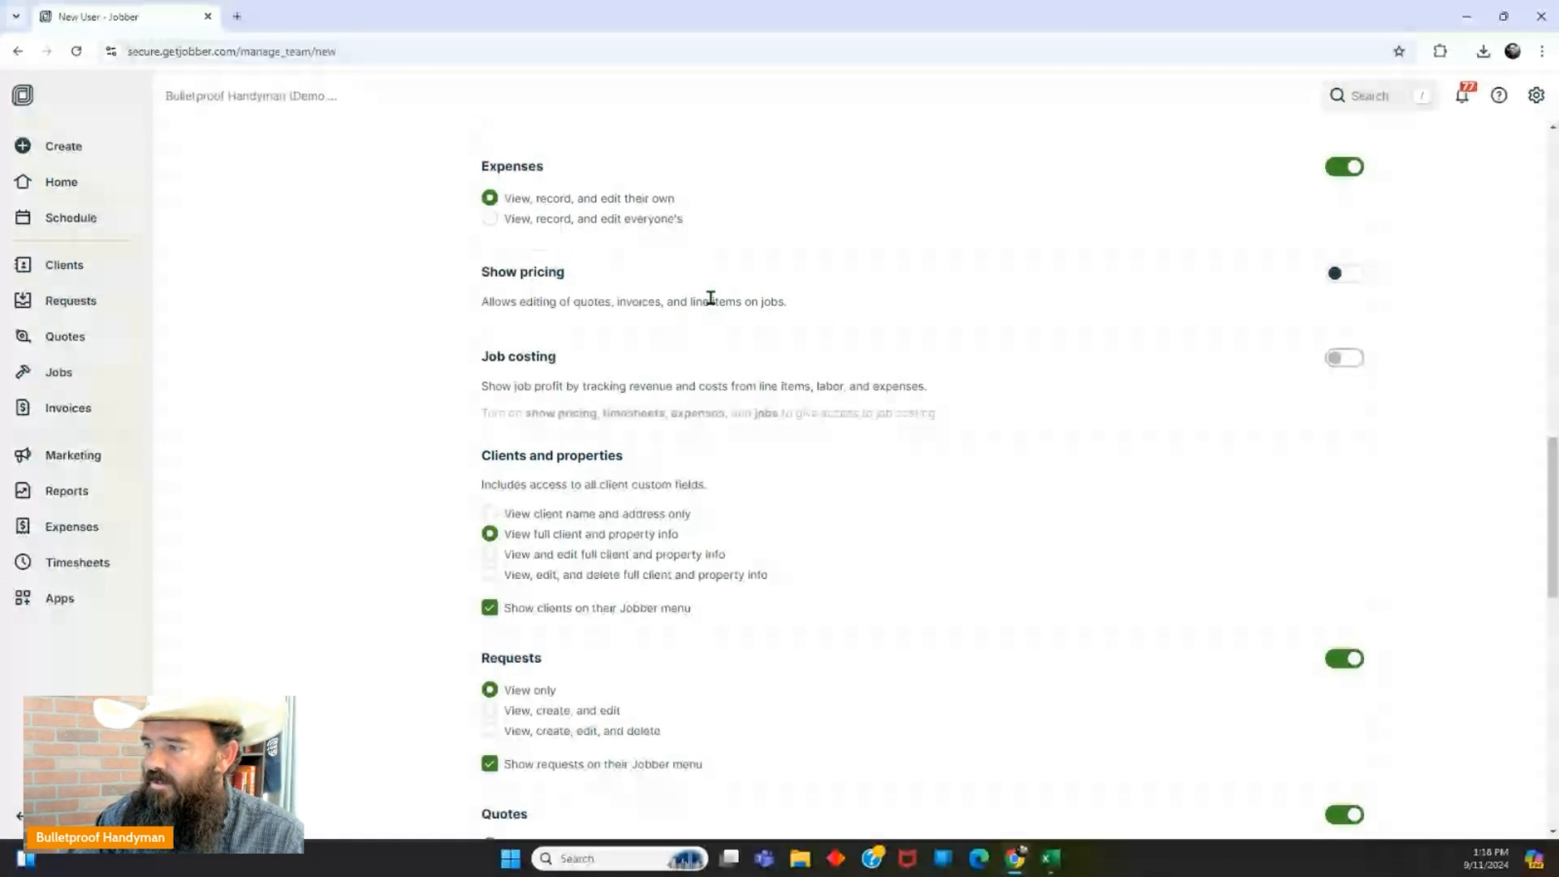
{"action": "scroll", "coordinate": [711, 298], "scroll_direction": "down", "scroll_amount": 2}
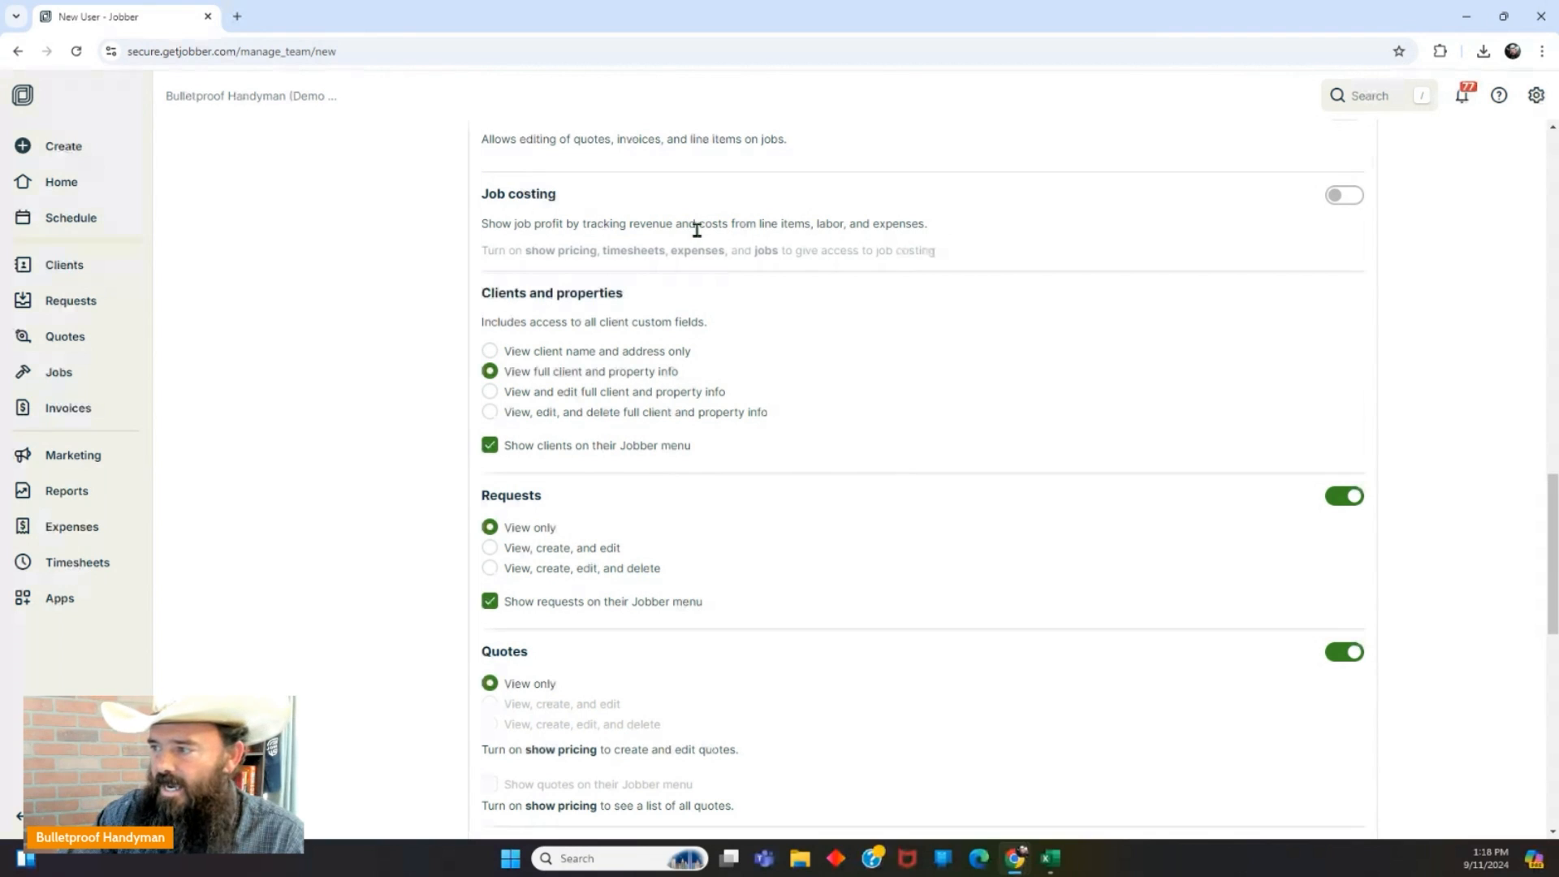
{"action": "scroll", "coordinate": [698, 230], "scroll_direction": "down", "scroll_amount": 1}
{"action": "scroll", "coordinate": [706, 230], "scroll_direction": "down", "scroll_amount": 1}
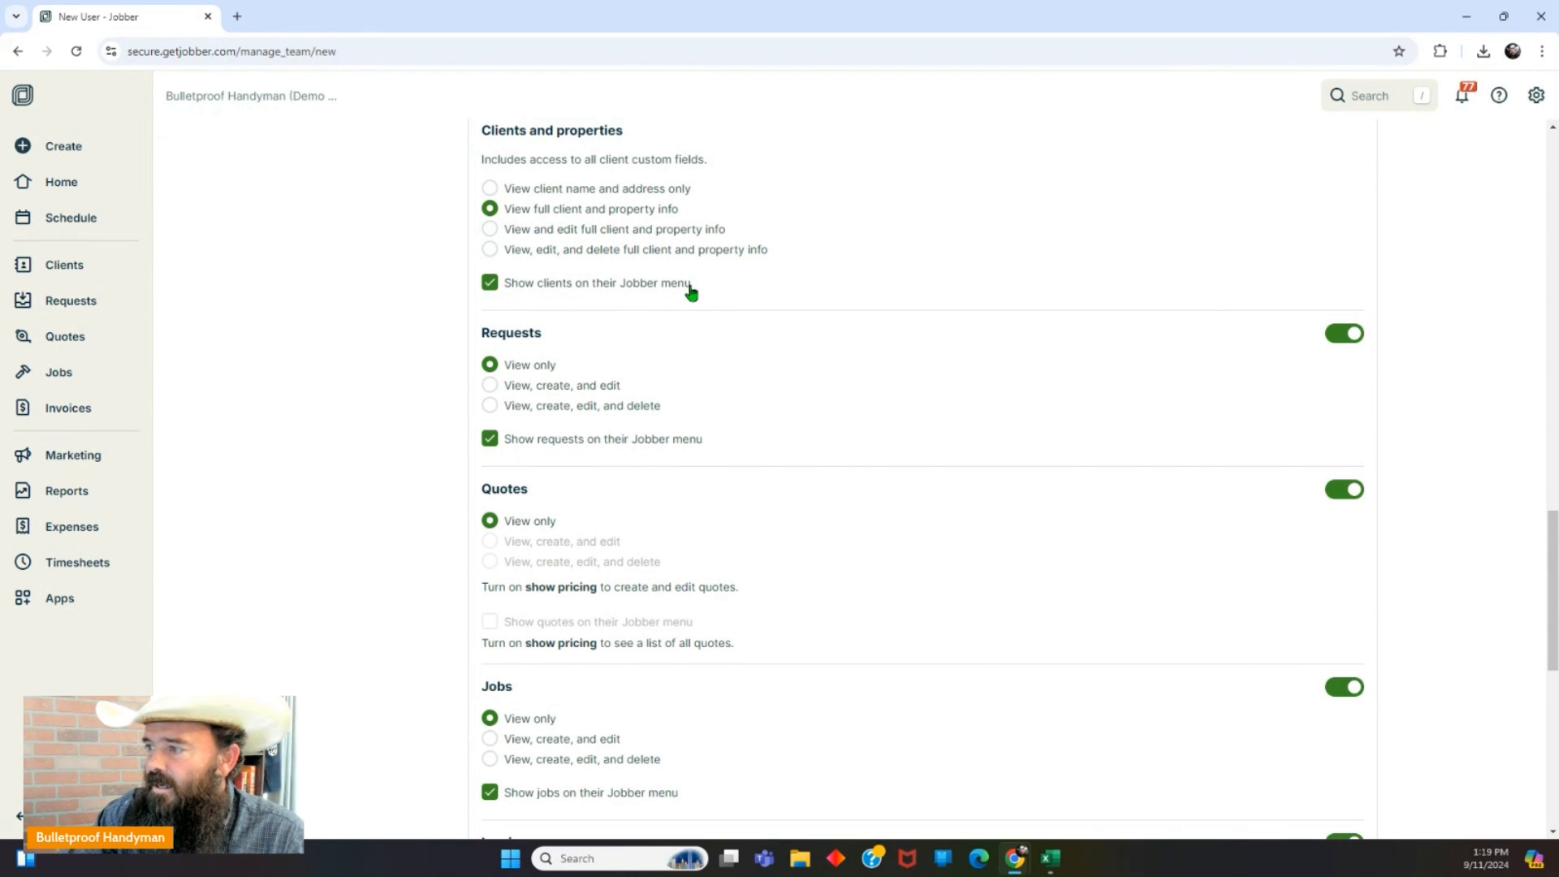
Allow view-and-edit of client and property info, and view, create and edit of requests.
{"action": "left_click", "coordinate": [491, 230]}
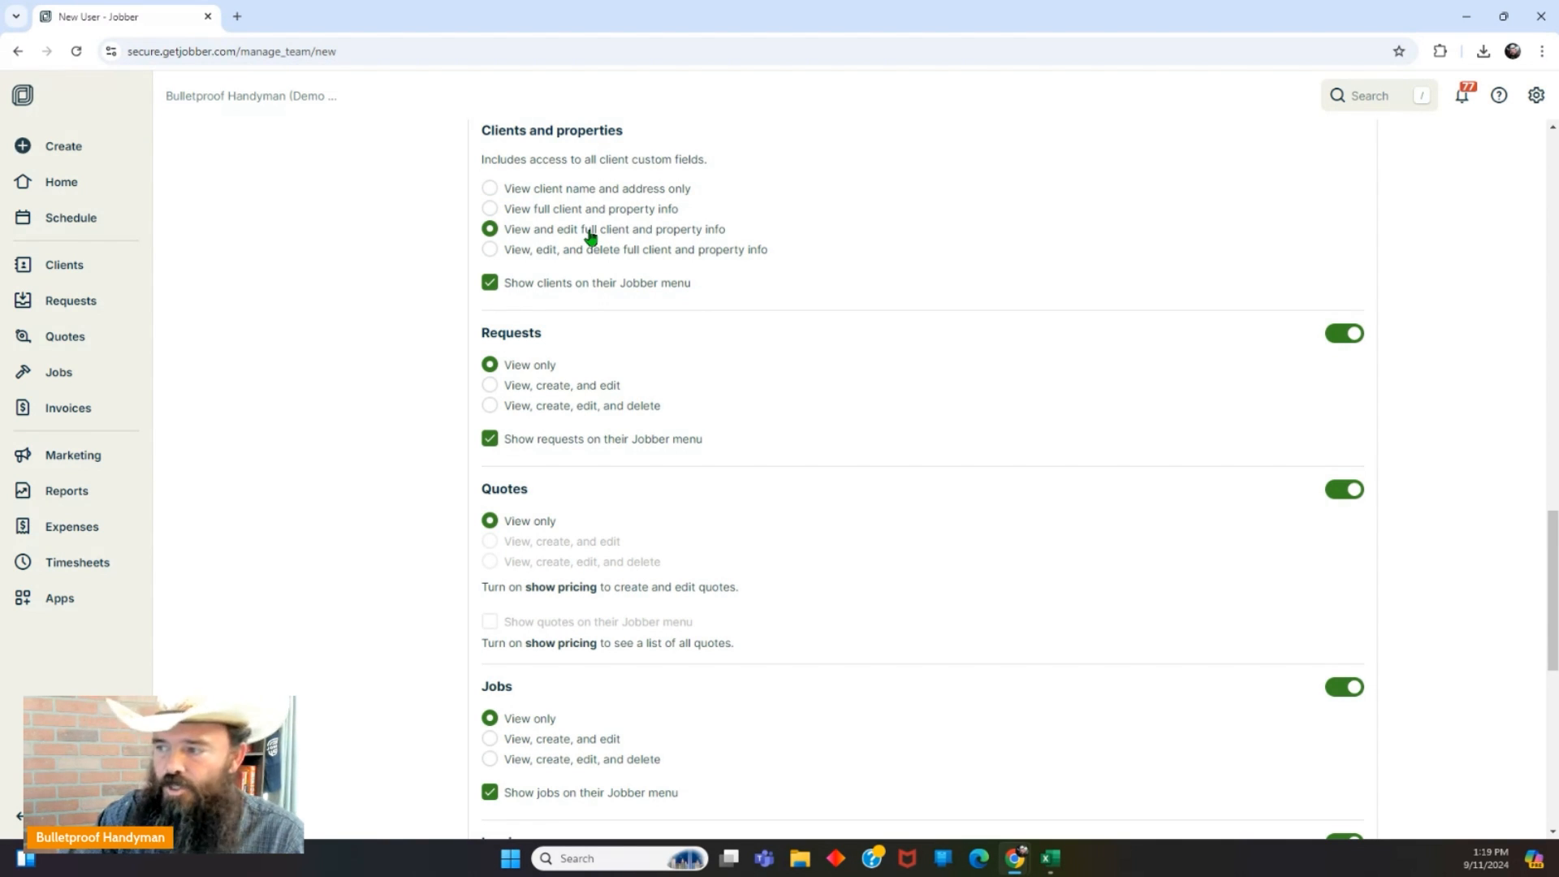
{"action": "scroll", "coordinate": [590, 237], "scroll_direction": "down", "scroll_amount": 1}
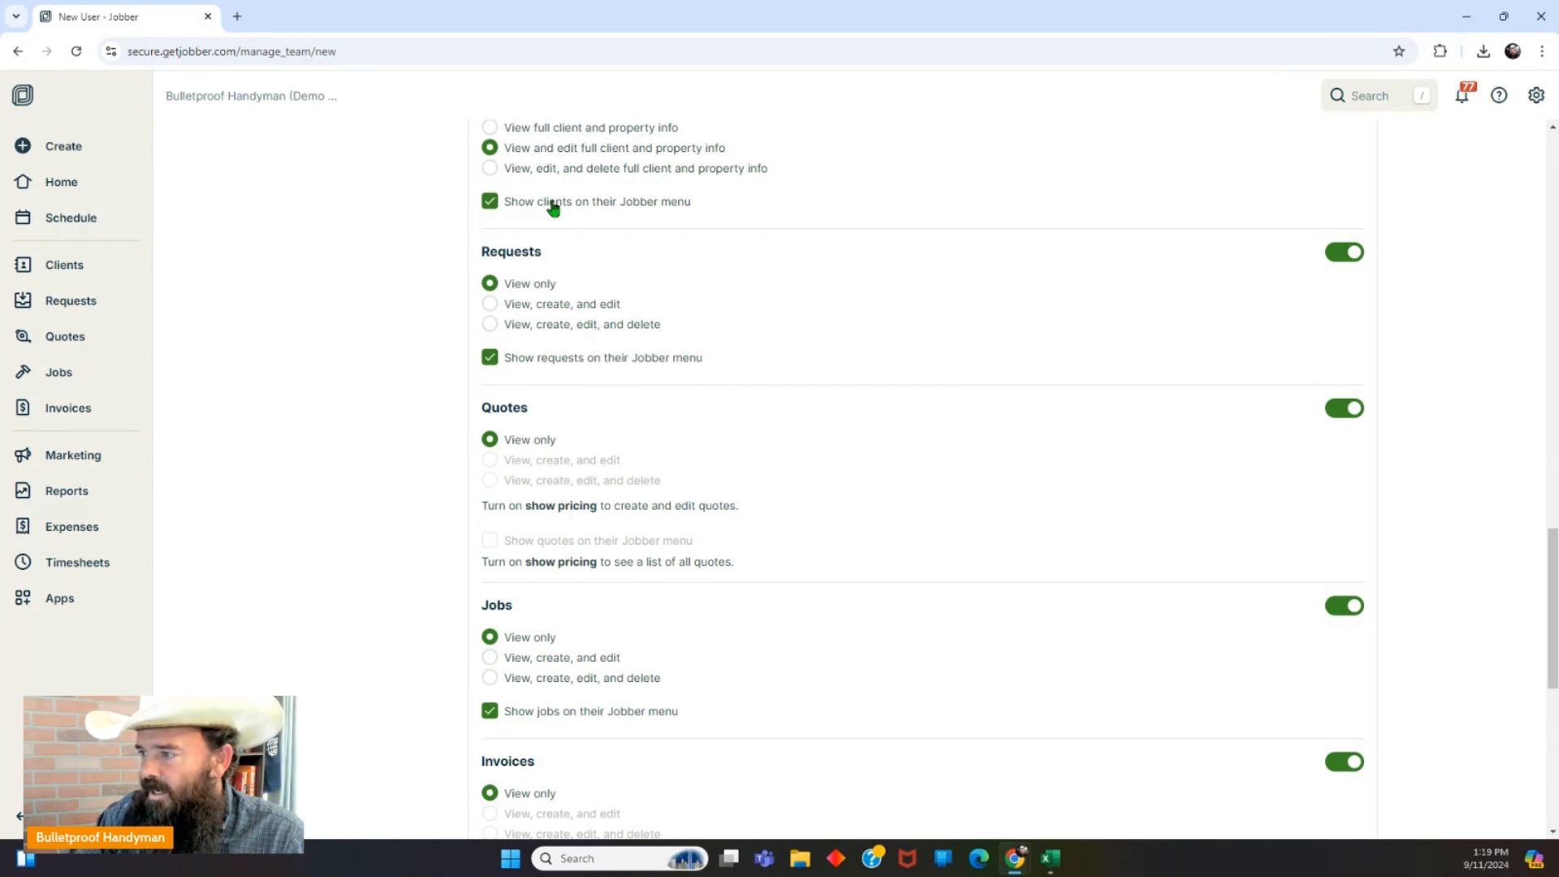
{"action": "scroll", "coordinate": [553, 208], "scroll_direction": "down", "scroll_amount": 1}
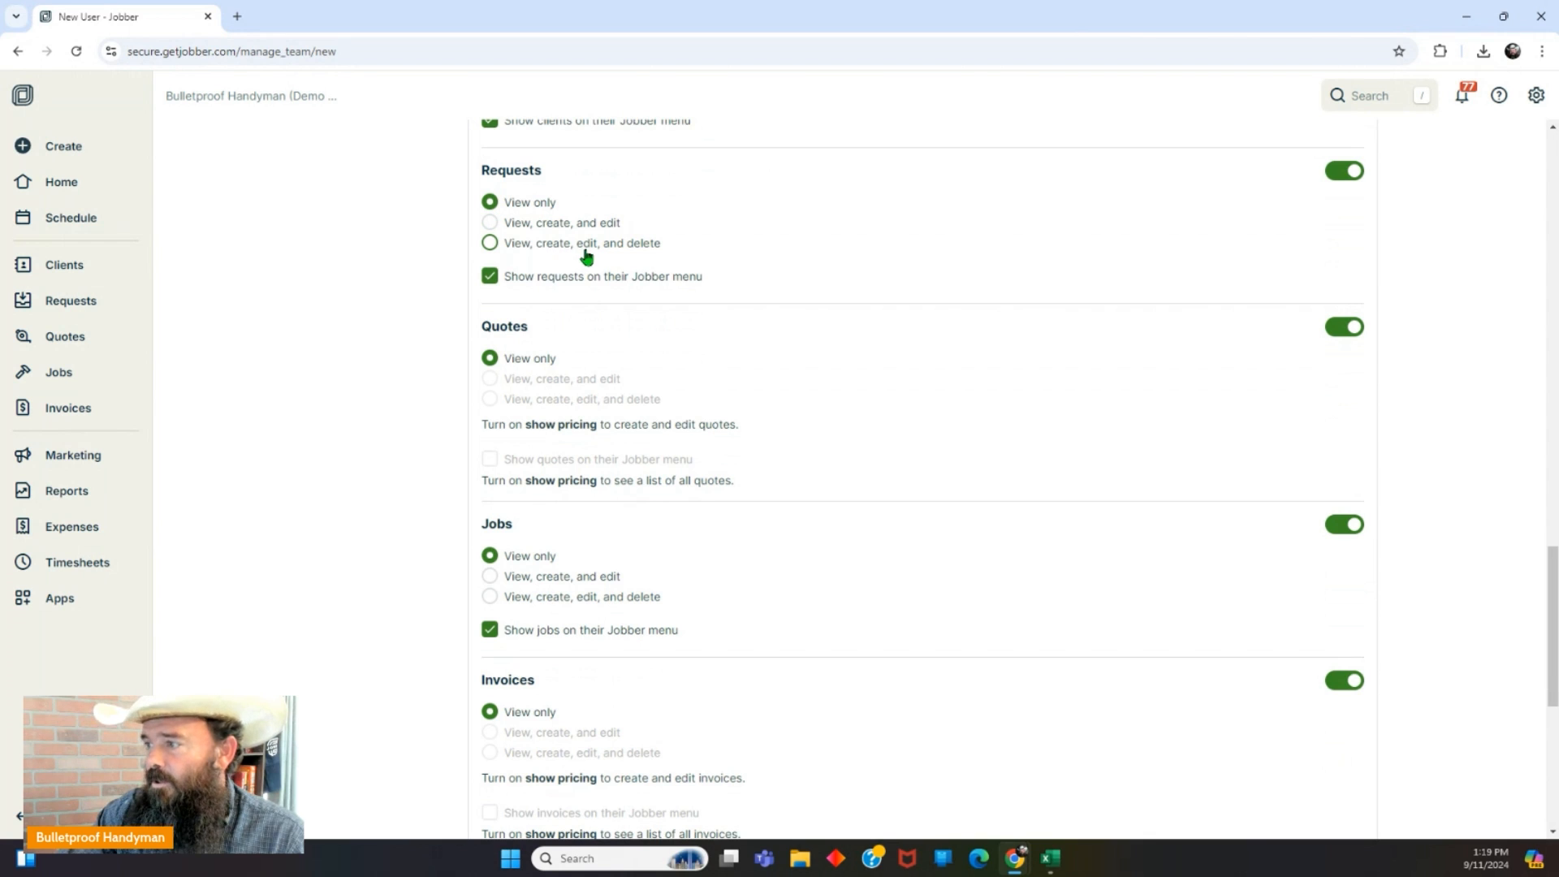
{"action": "left_click", "coordinate": [490, 223]}
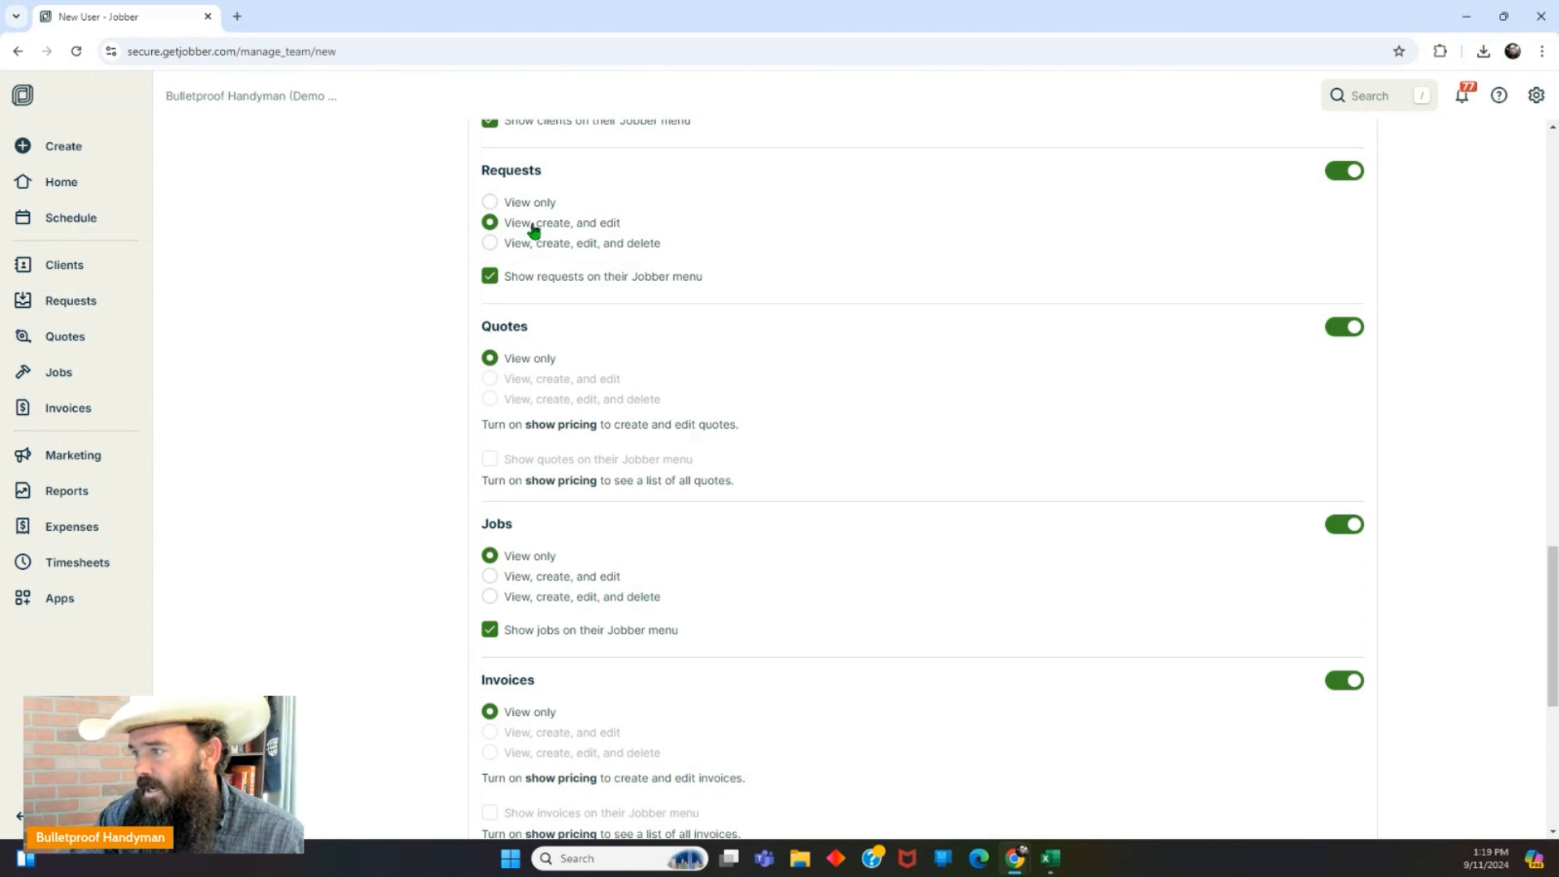
{"action": "scroll", "coordinate": [621, 232], "scroll_direction": "down", "scroll_amount": 3}
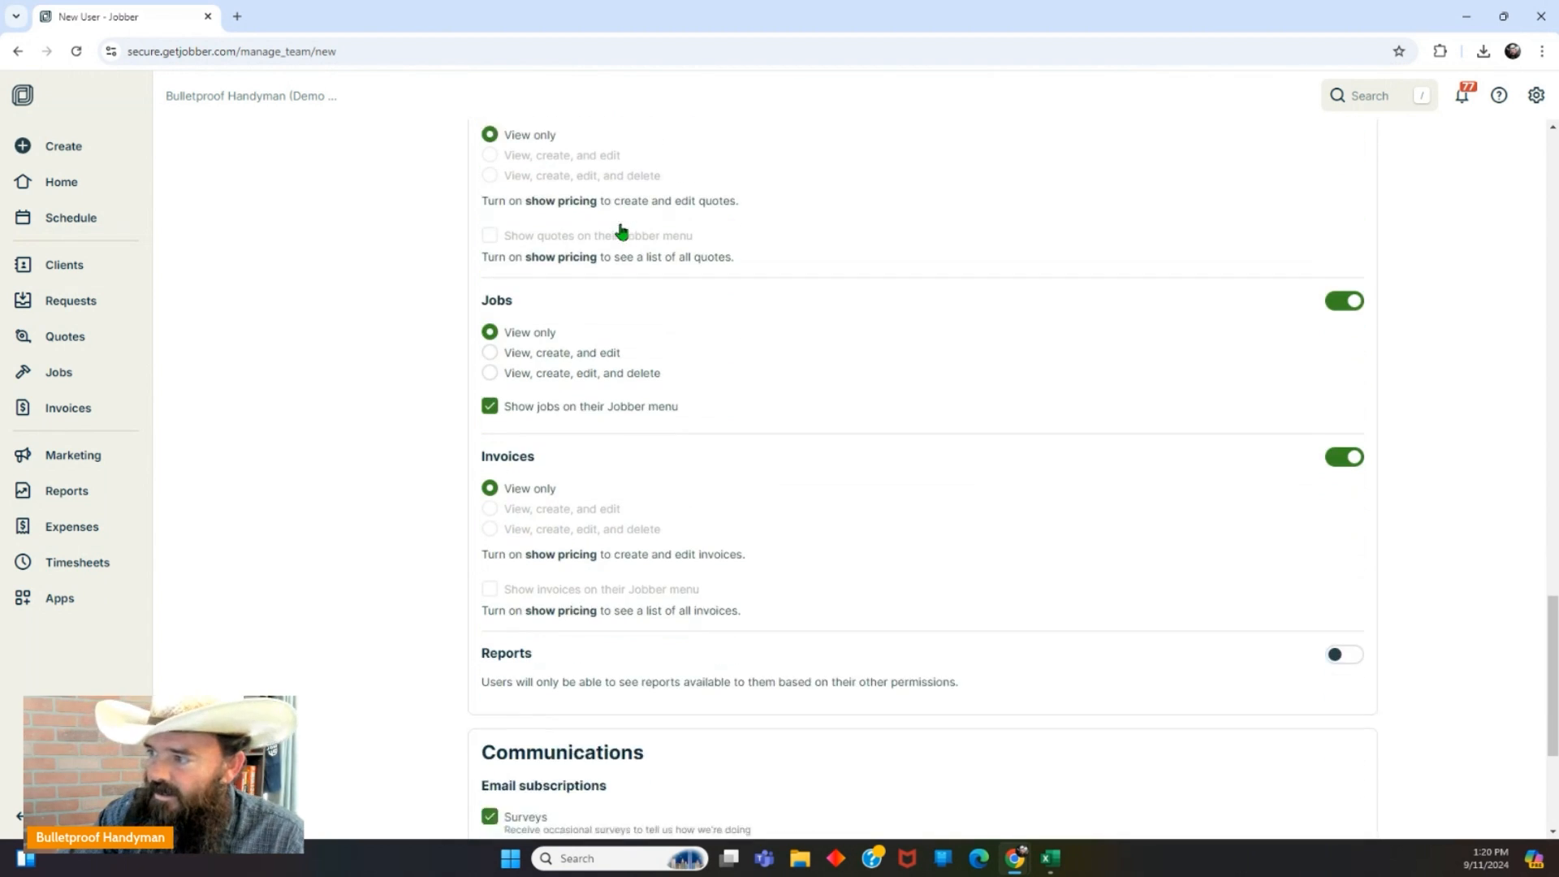
{"action": "scroll", "coordinate": [574, 243], "scroll_direction": "up", "scroll_amount": 2}
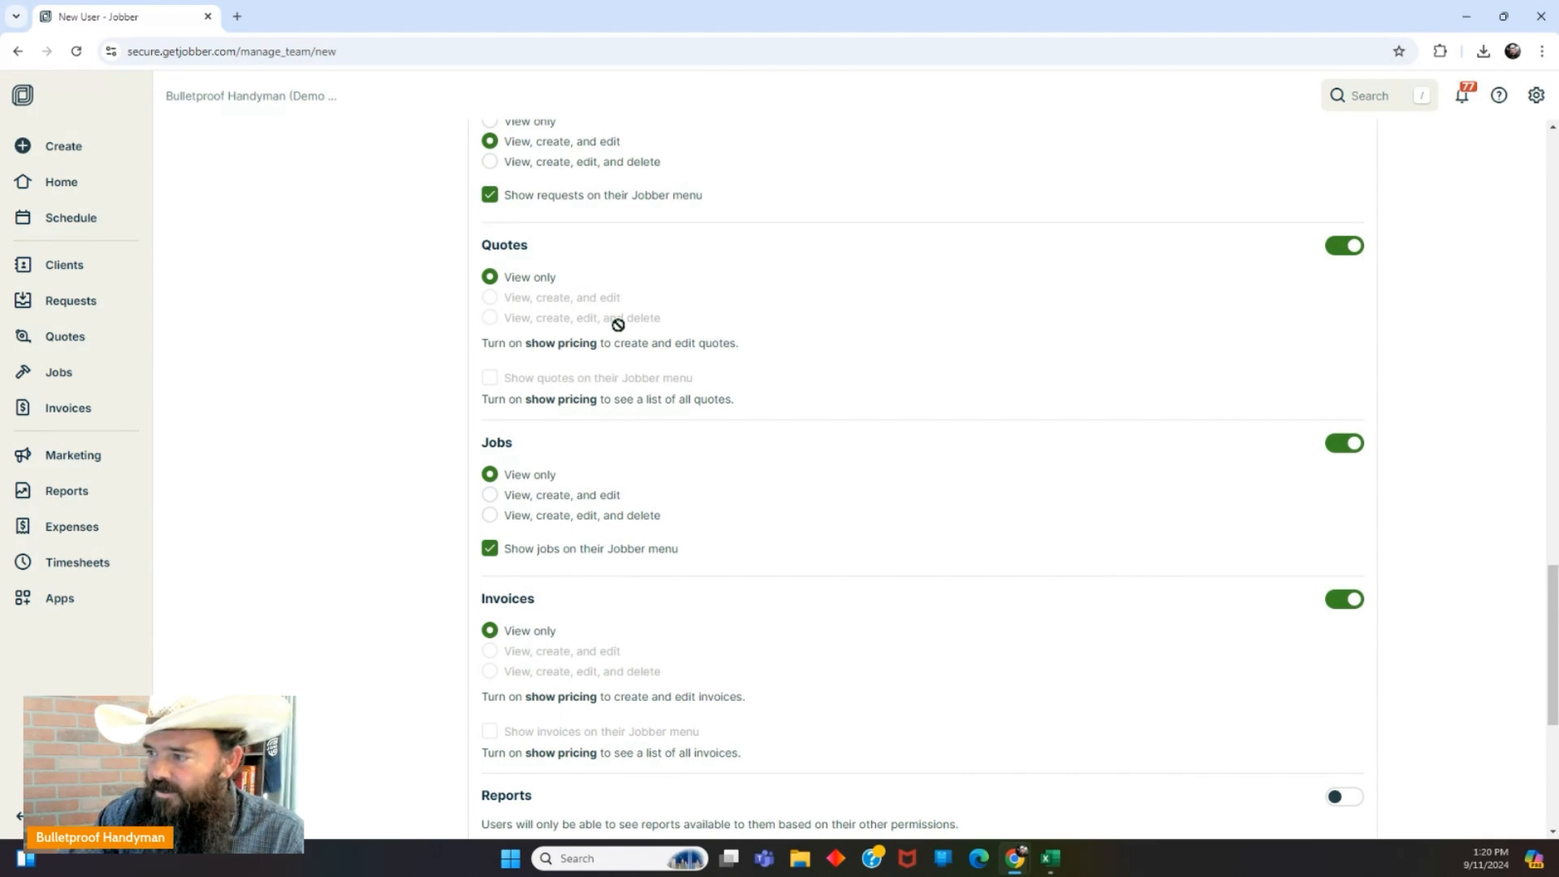
{"action": "scroll", "coordinate": [716, 338], "scroll_direction": "down", "scroll_amount": 3}
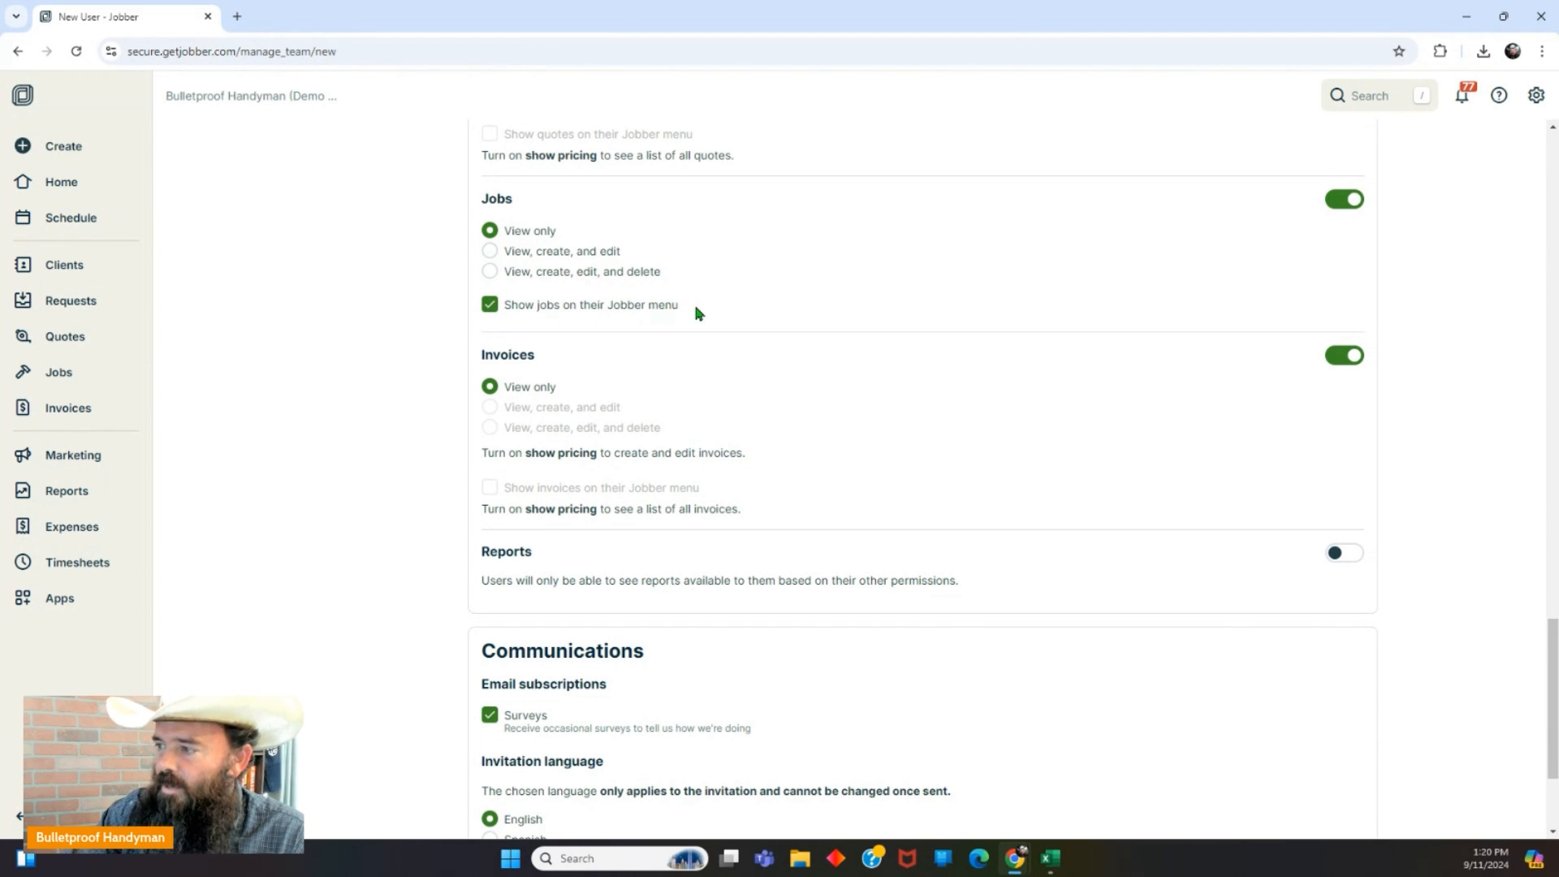
{"action": "scroll", "coordinate": [696, 314], "scroll_direction": "down", "scroll_amount": 1}
{"action": "scroll", "coordinate": [696, 314], "scroll_direction": "down", "scroll_amount": 3}
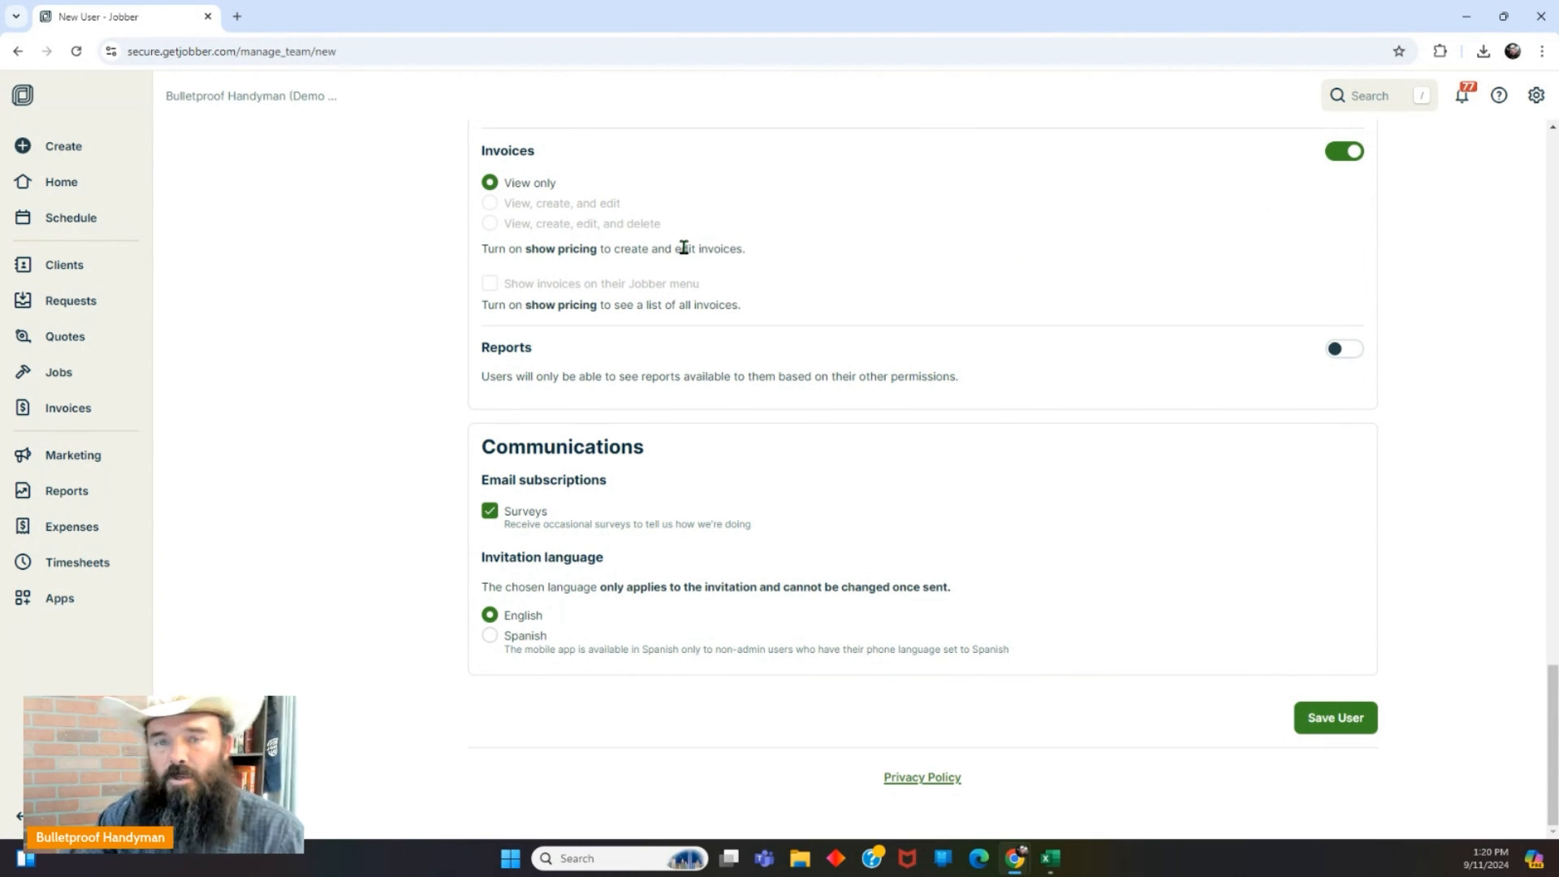
Toggle Reports access on and back off.
{"action": "left_click", "coordinate": [1344, 354]}
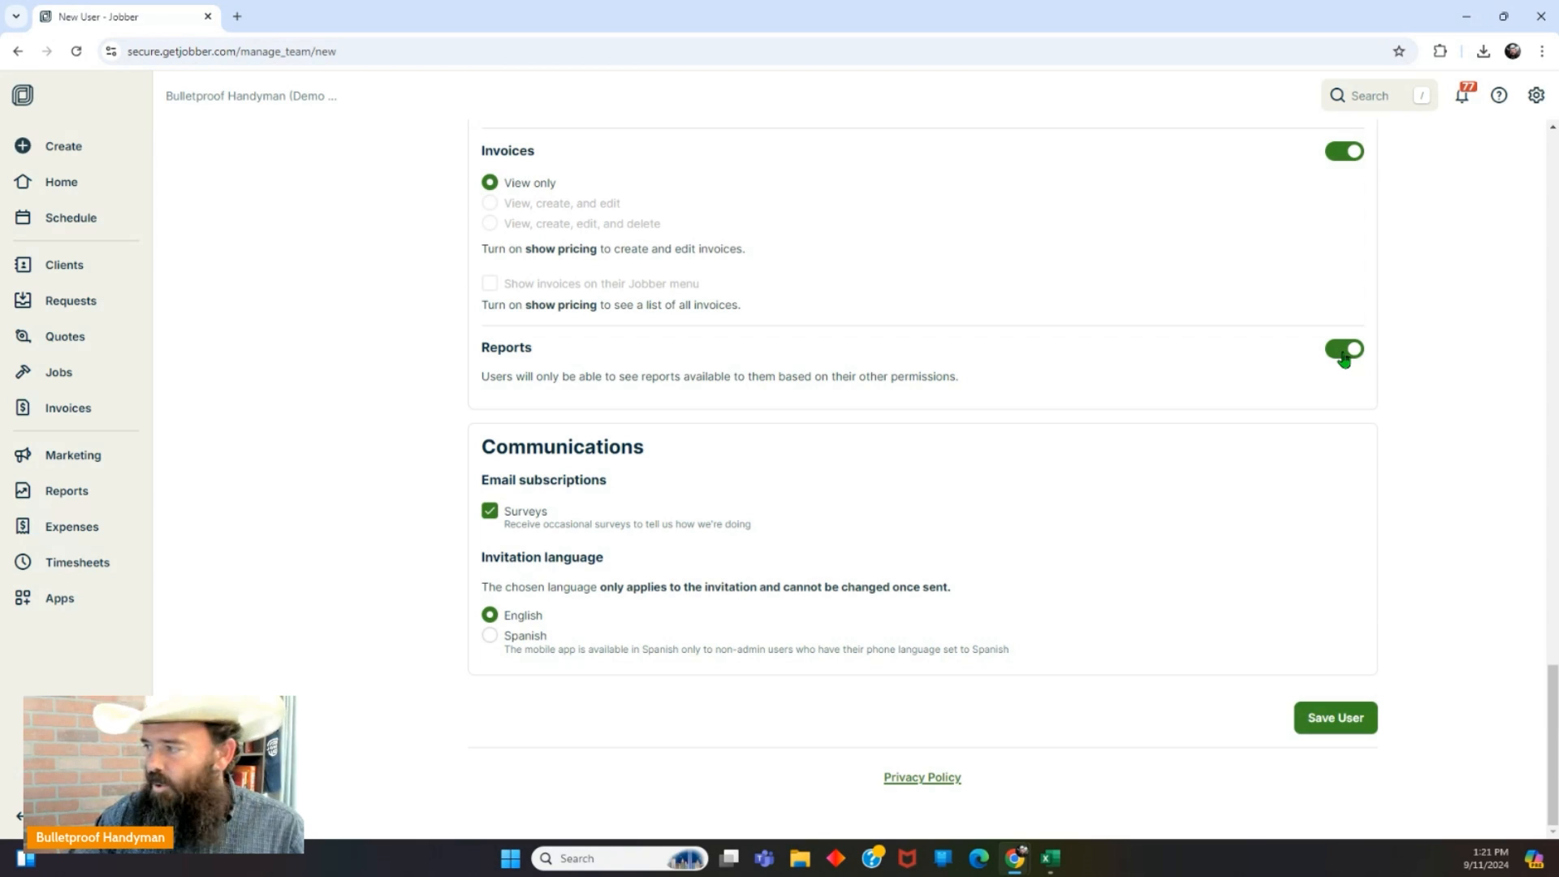
{"action": "left_click", "coordinate": [1344, 355]}
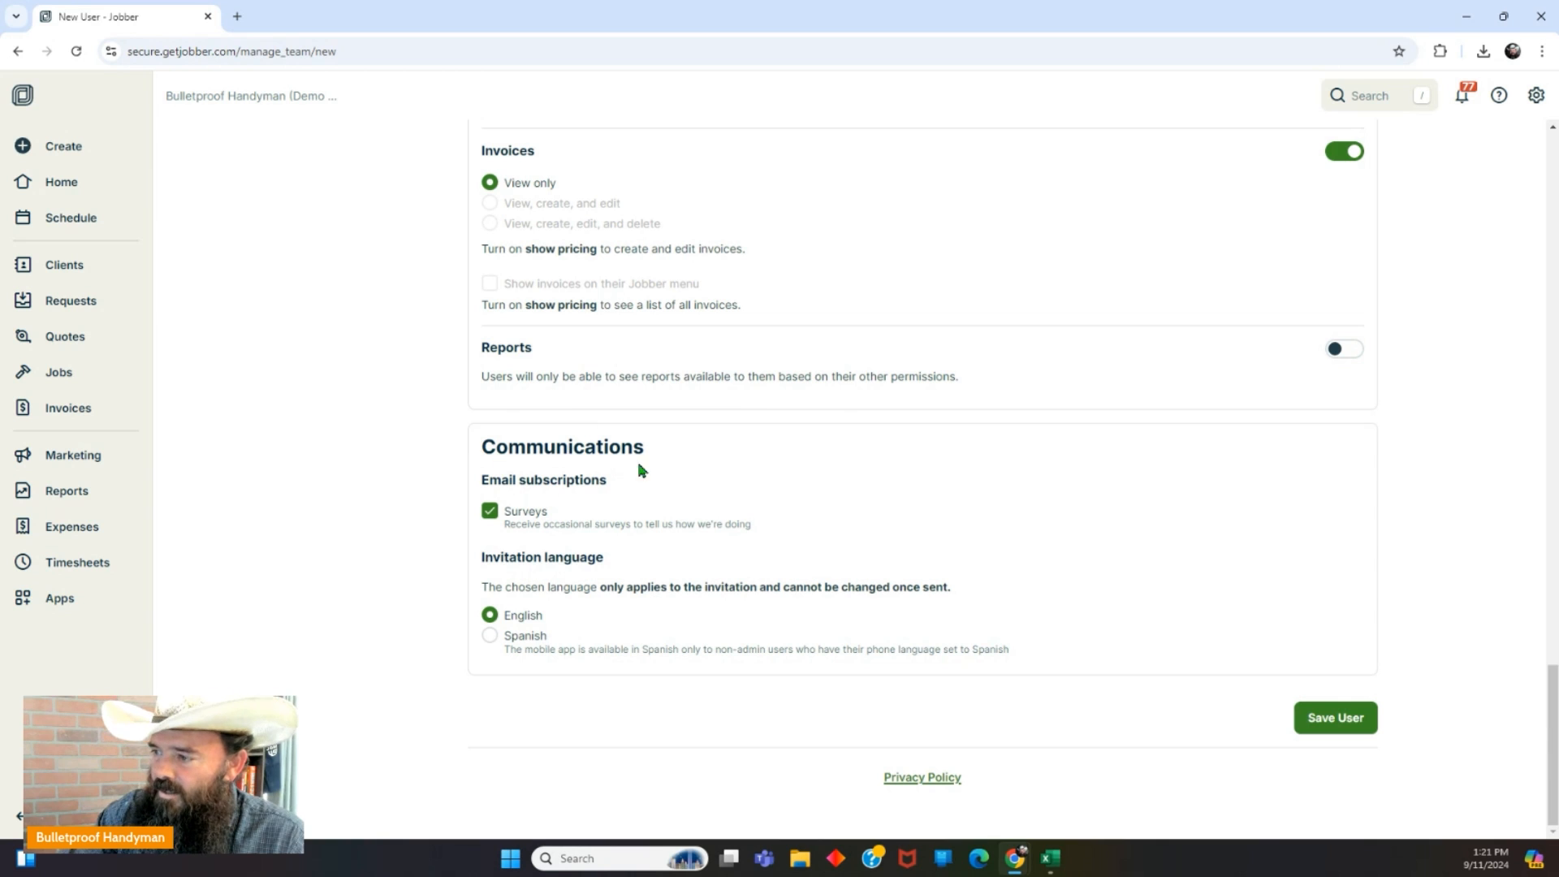
{"action": "scroll", "coordinate": [704, 501], "scroll_direction": "up", "scroll_amount": 2}
{"action": "scroll", "coordinate": [690, 471], "scroll_direction": "up", "scroll_amount": 4}
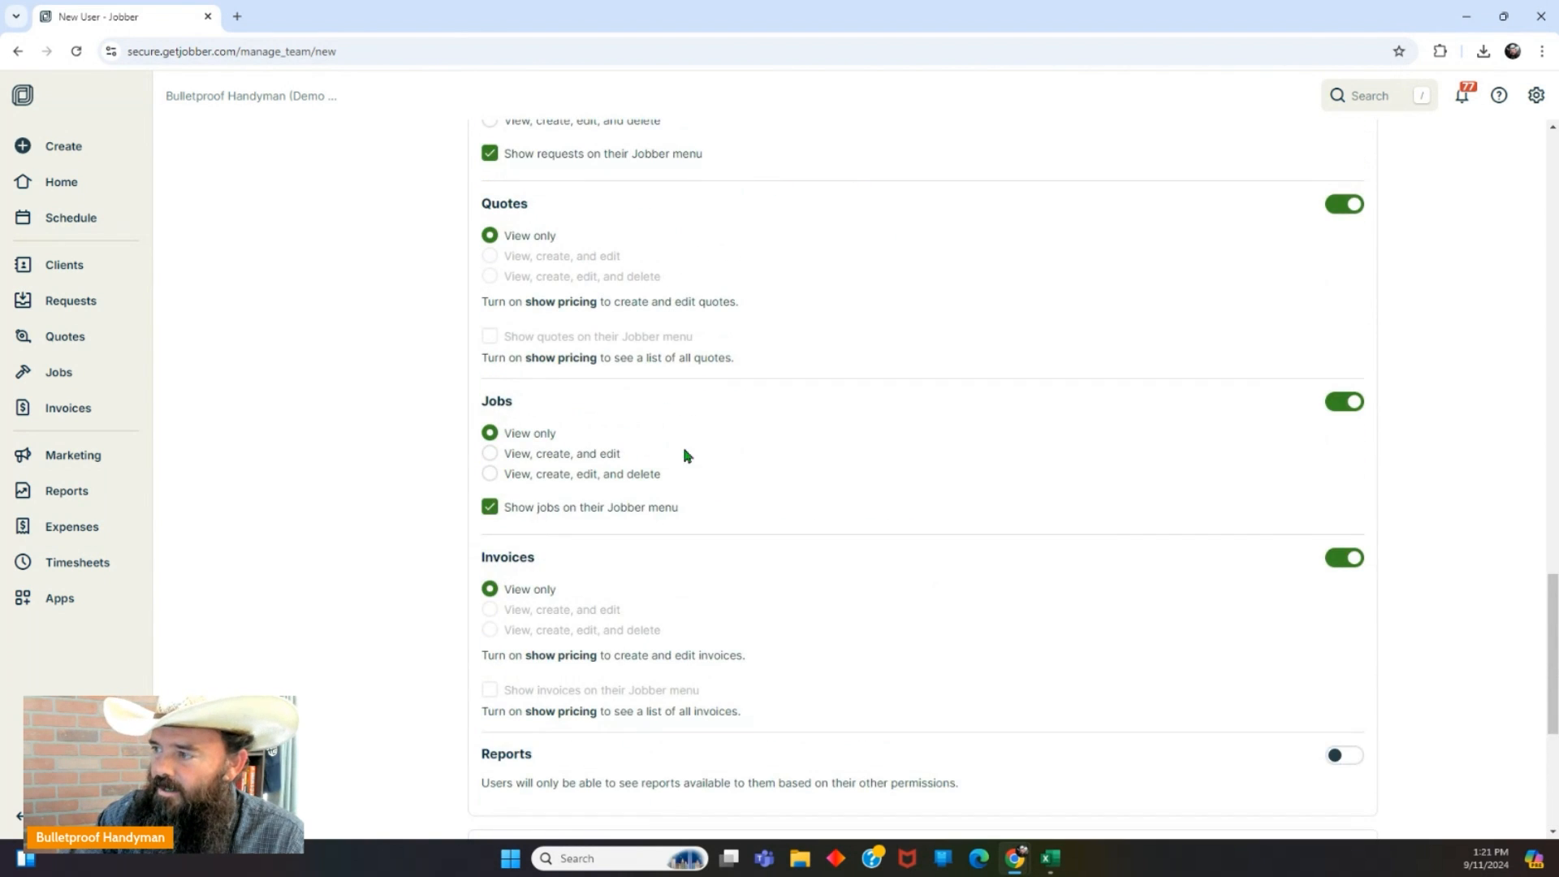
{"action": "scroll", "coordinate": [710, 452], "scroll_direction": "down", "scroll_amount": 6}
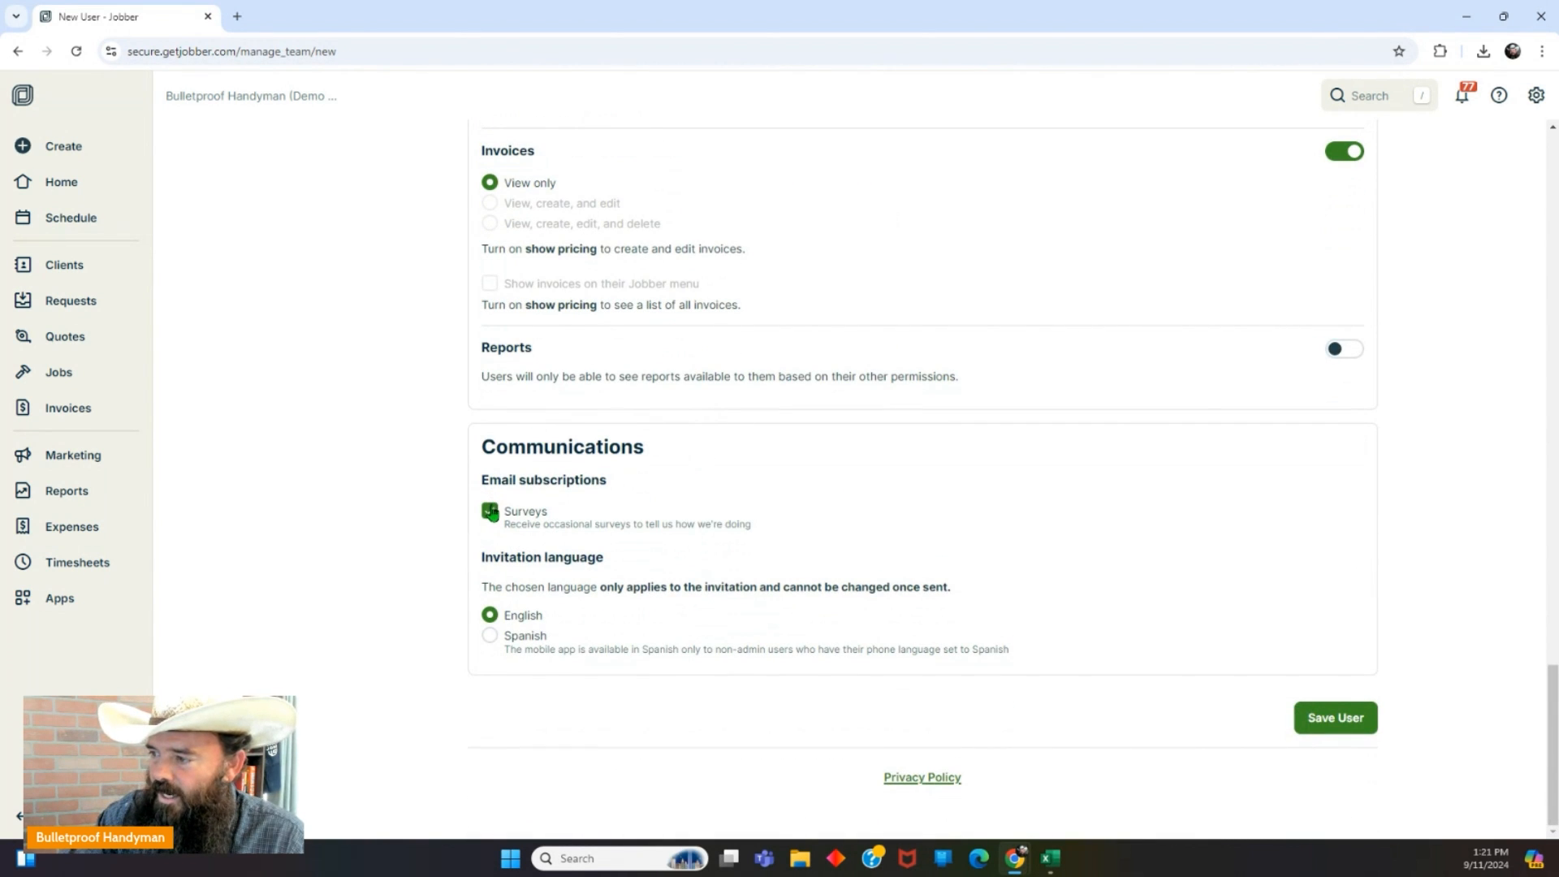
Unsubscribe the member from survey e-mails and keep English as invitation language.
{"action": "left_click", "coordinate": [490, 511]}
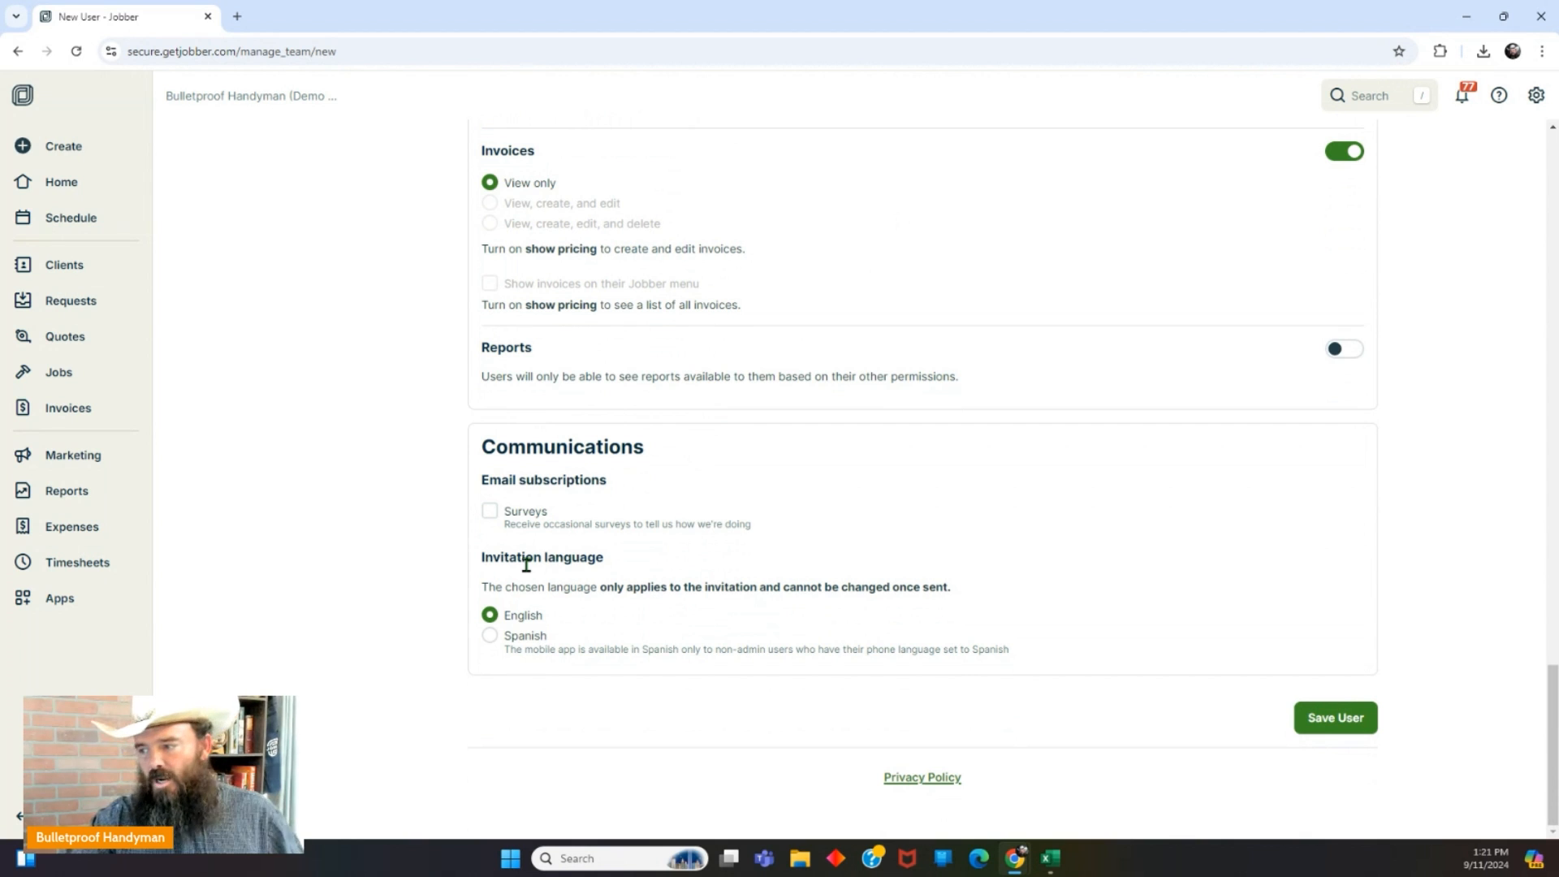
{"action": "left_click", "coordinate": [490, 638]}
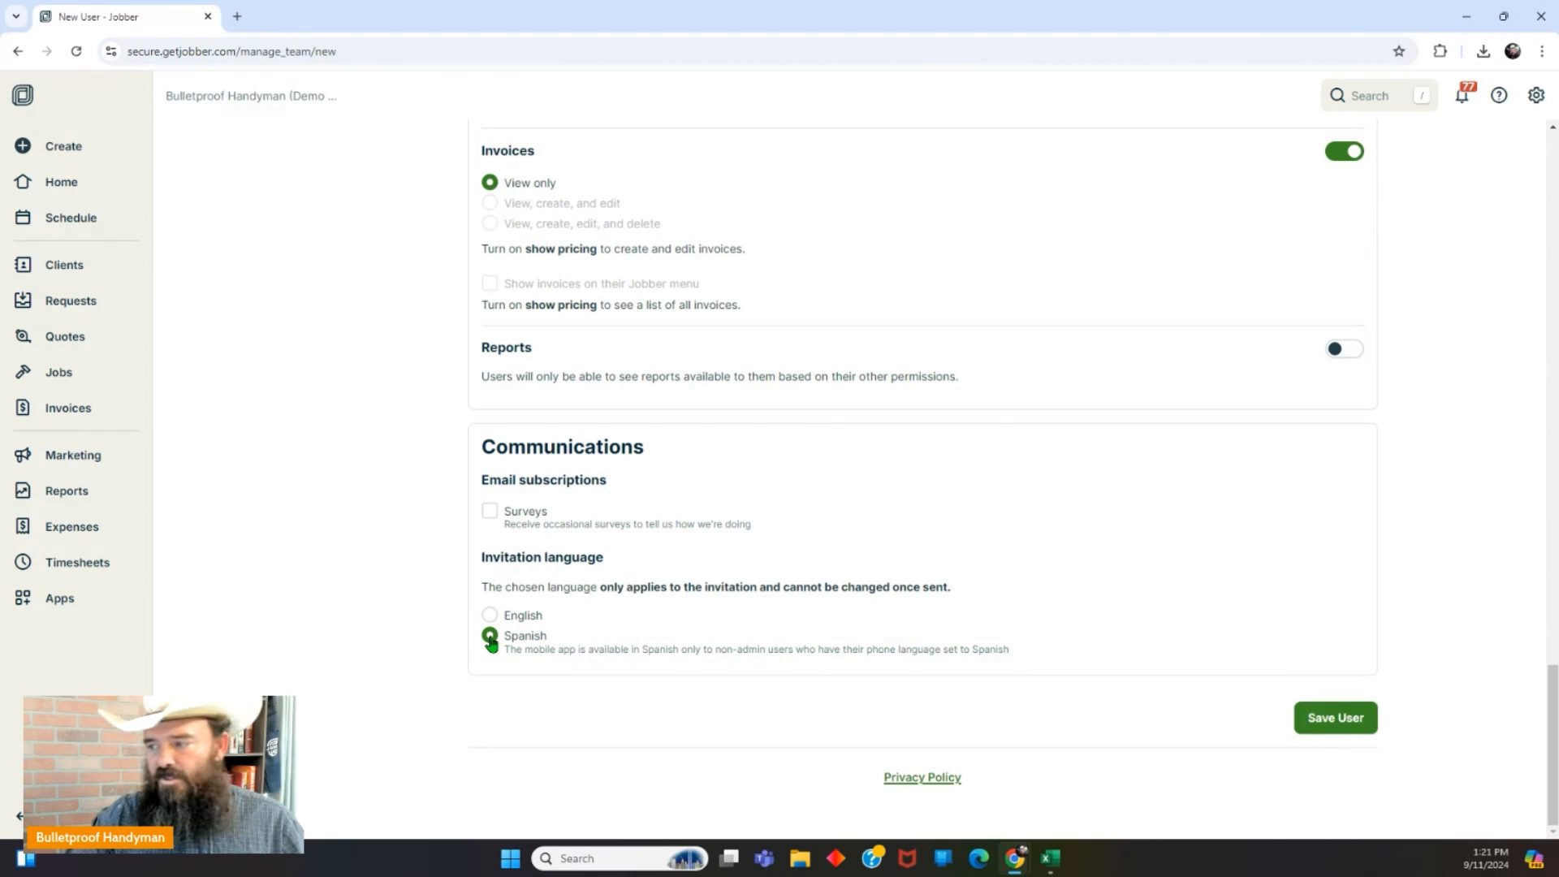
{"action": "left_click", "coordinate": [491, 617]}
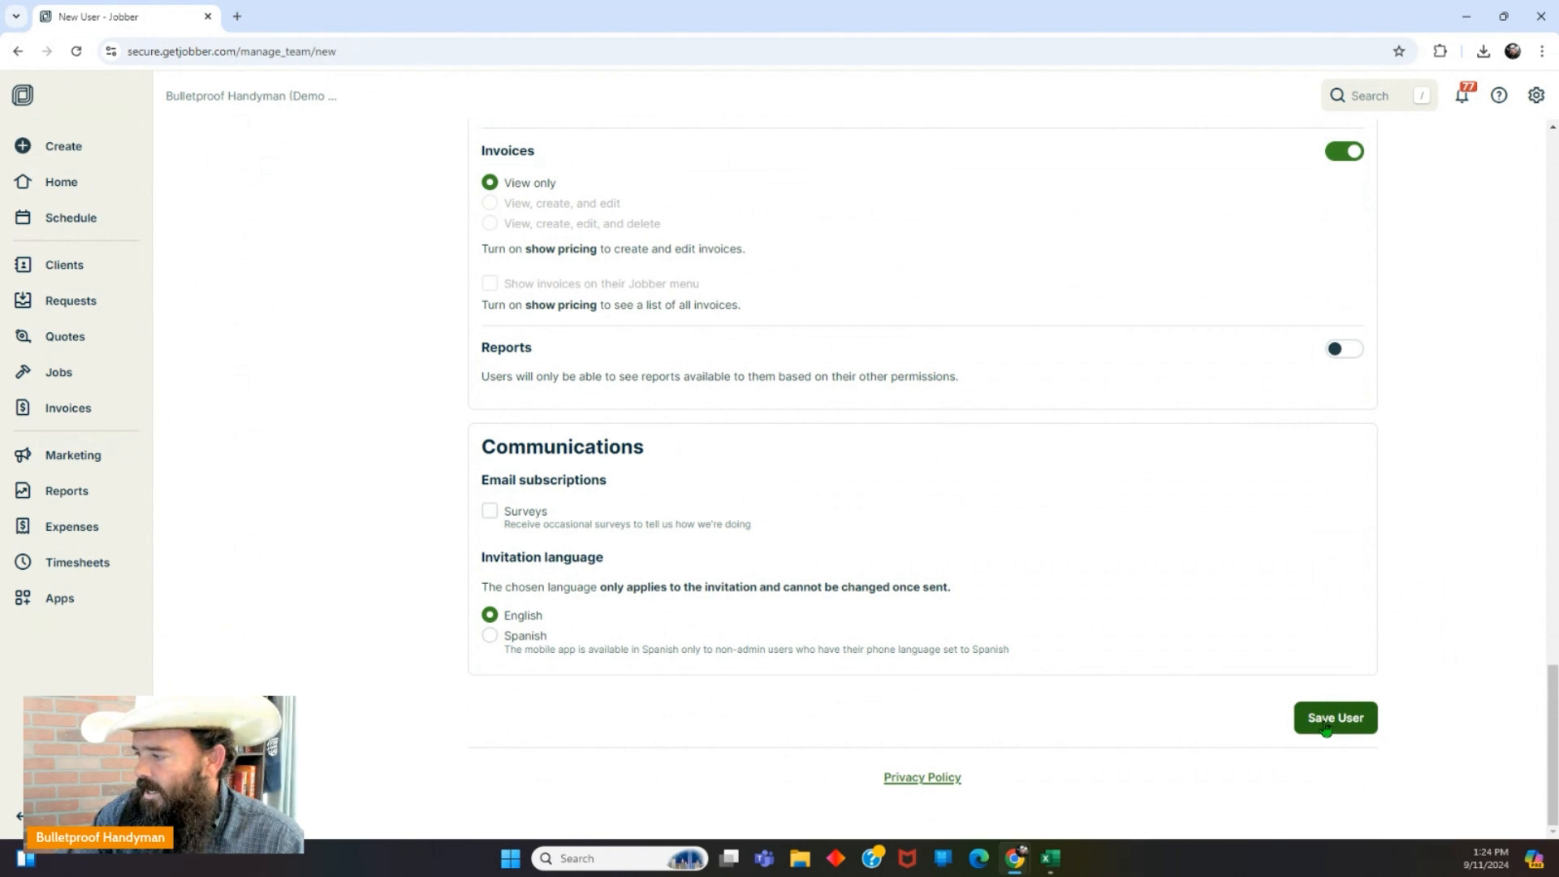
Save Sample Team Member and dismiss the labor-costs-apply-to-new-entries notice with Got It.
{"action": "left_click", "coordinate": [1325, 728]}
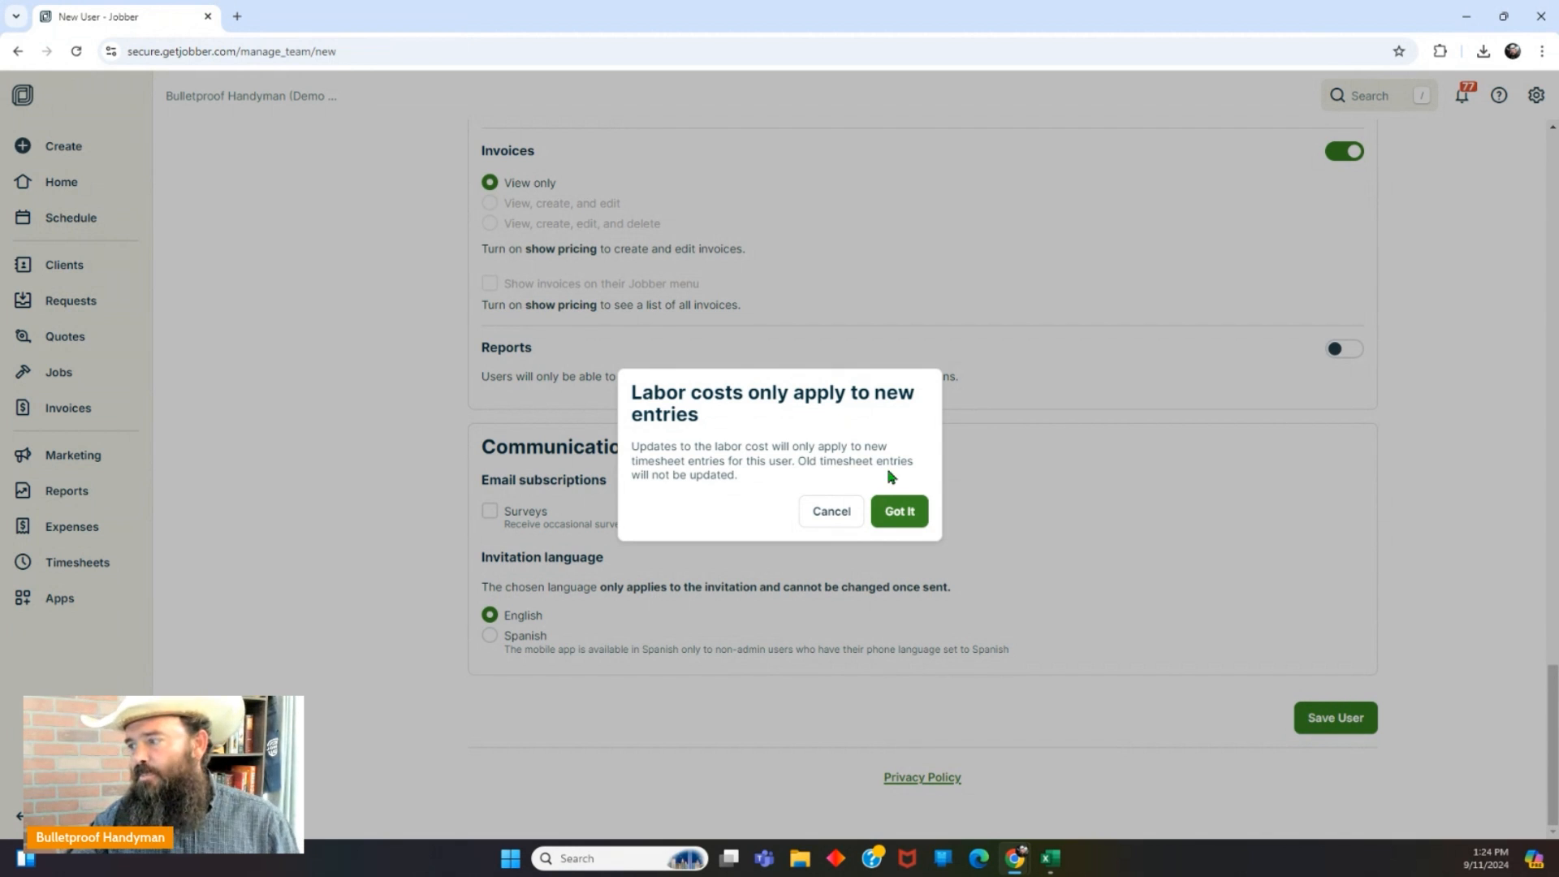
{"action": "left_click", "coordinate": [896, 511]}
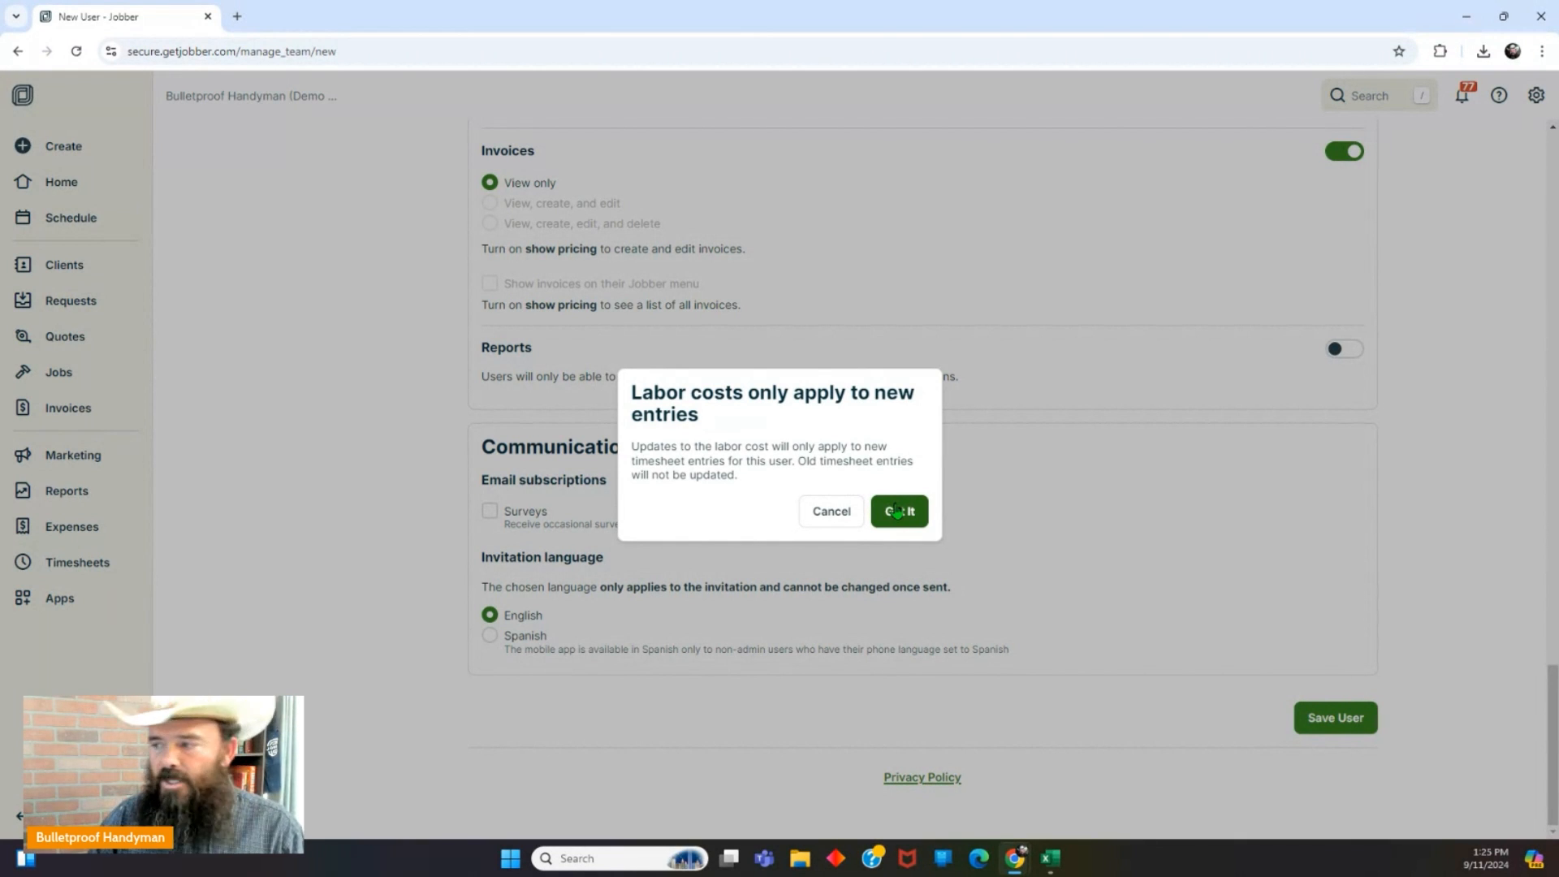
{"action": "left_click", "coordinate": [919, 514]}
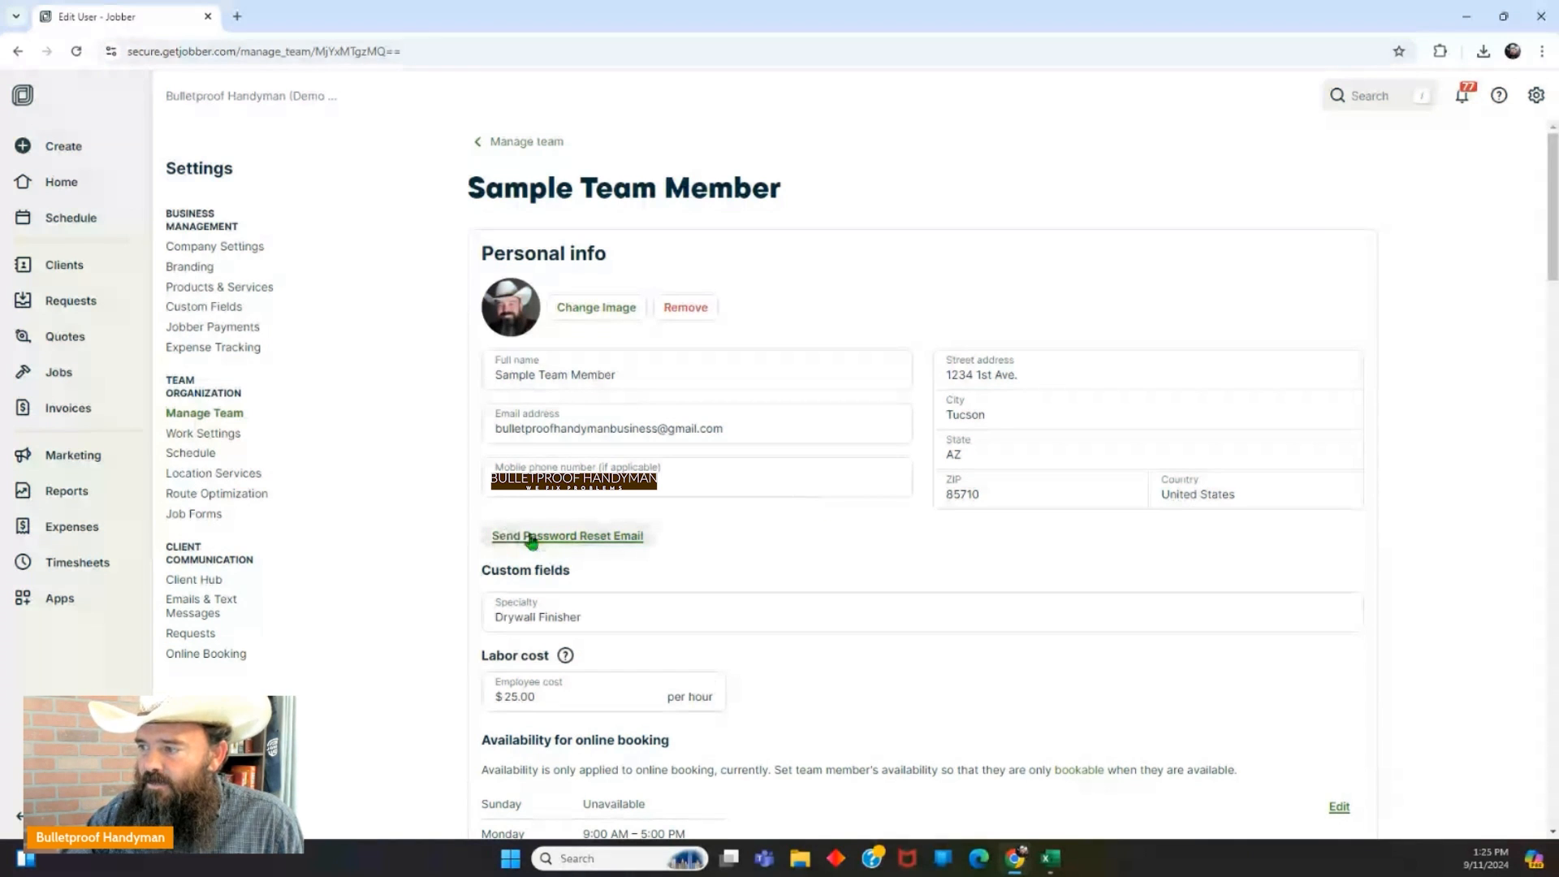
Trigger a password reset email for the new team member from the Personal info section.
{"action": "left_click", "coordinate": [593, 543]}
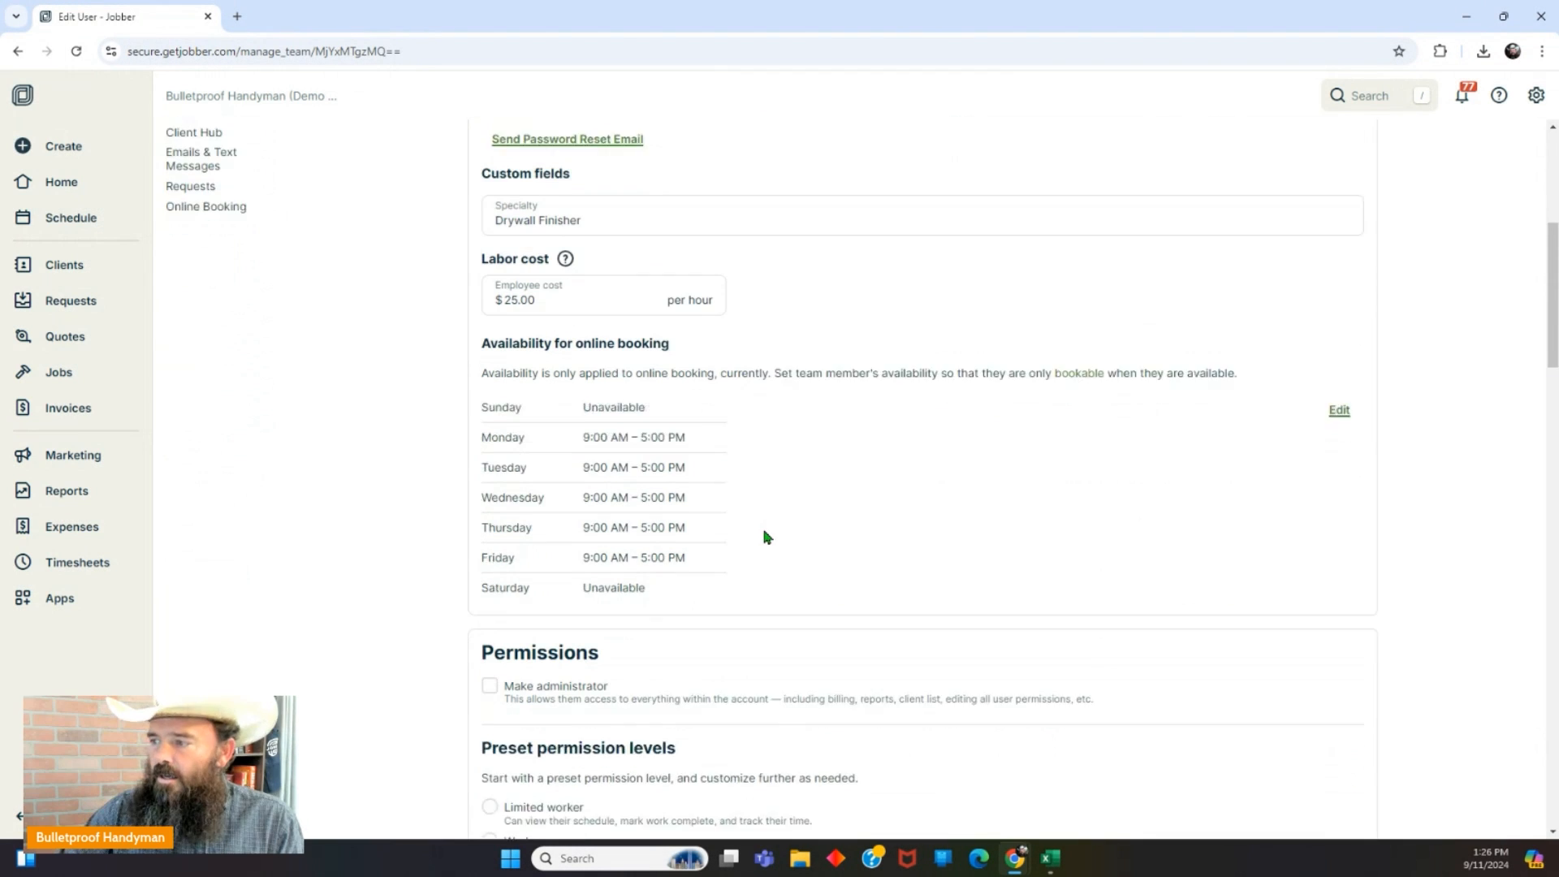
{"action": "scroll", "coordinate": [766, 537], "scroll_direction": "down", "scroll_amount": 1}
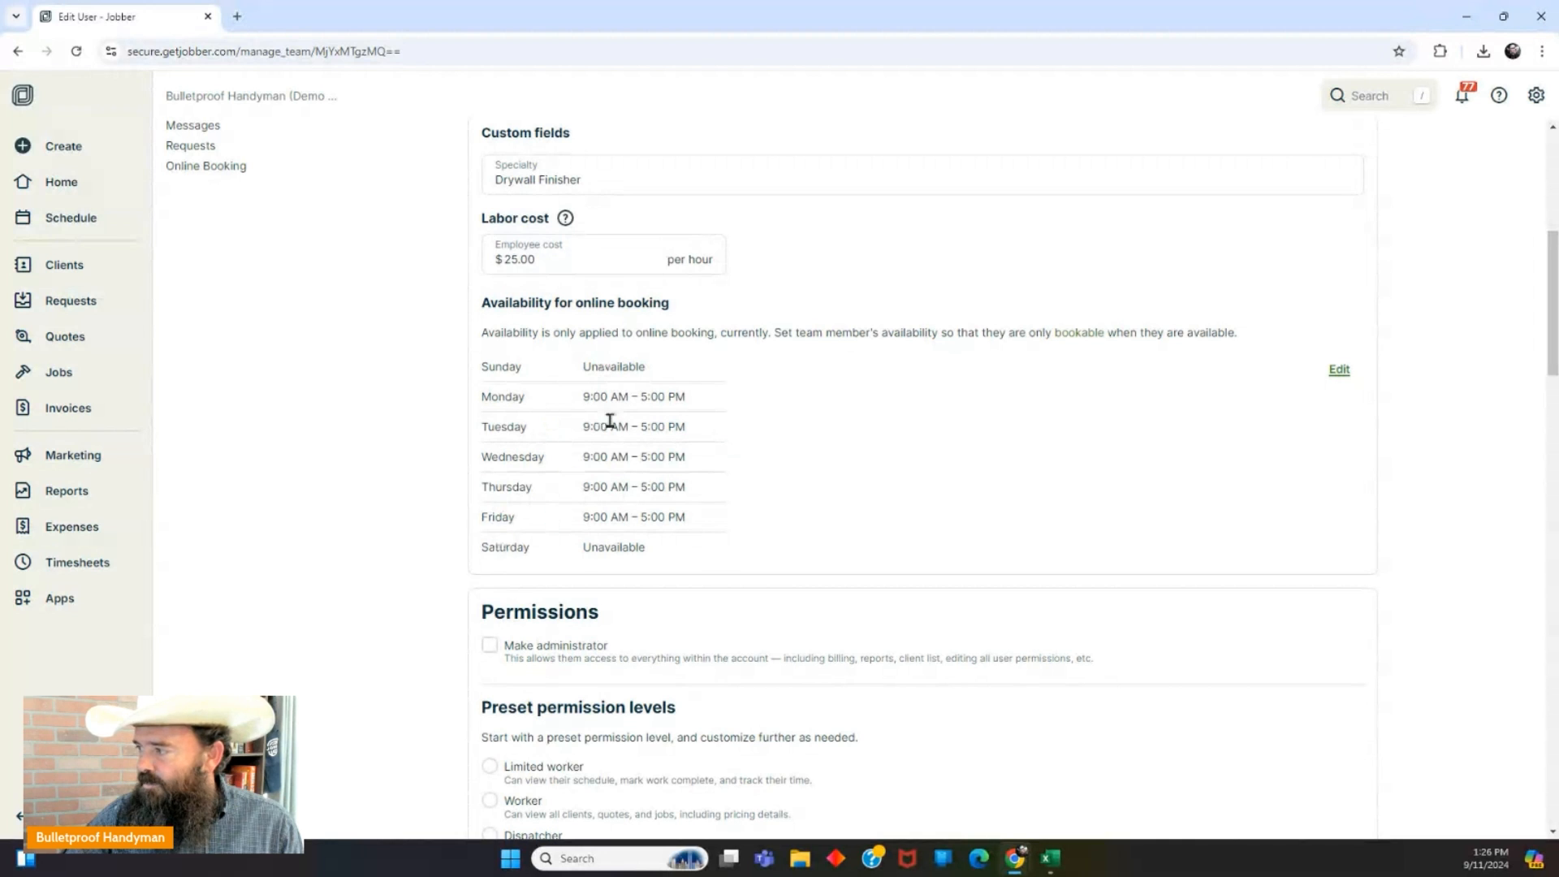
{"action": "left_click", "coordinate": [1338, 372]}
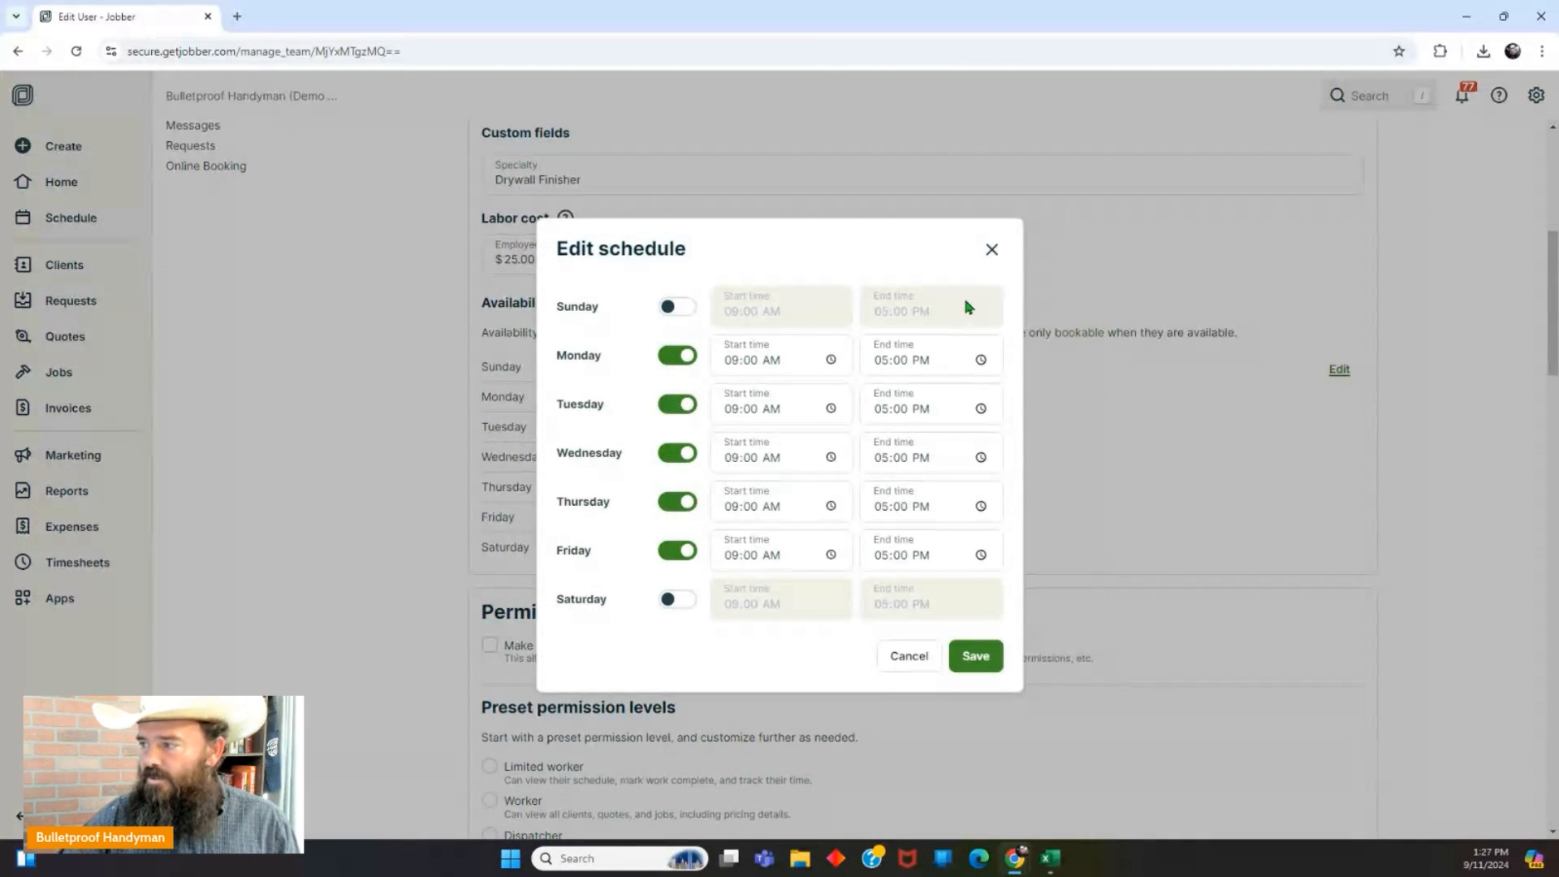
{"action": "left_click", "coordinate": [992, 250]}
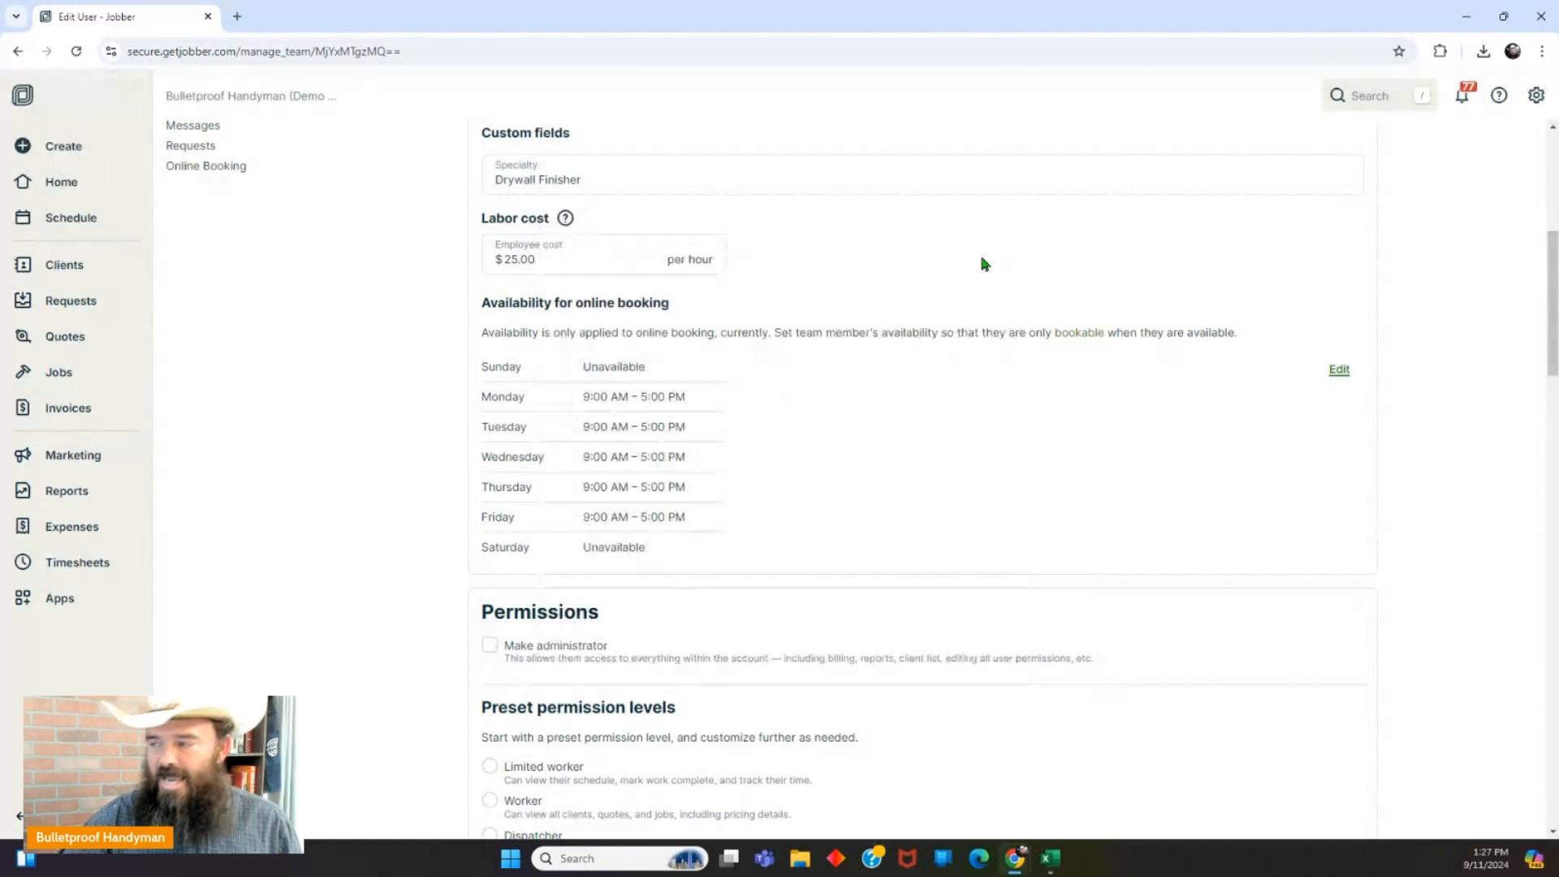
{"action": "scroll", "coordinate": [869, 491], "scroll_direction": "down", "scroll_amount": 12}
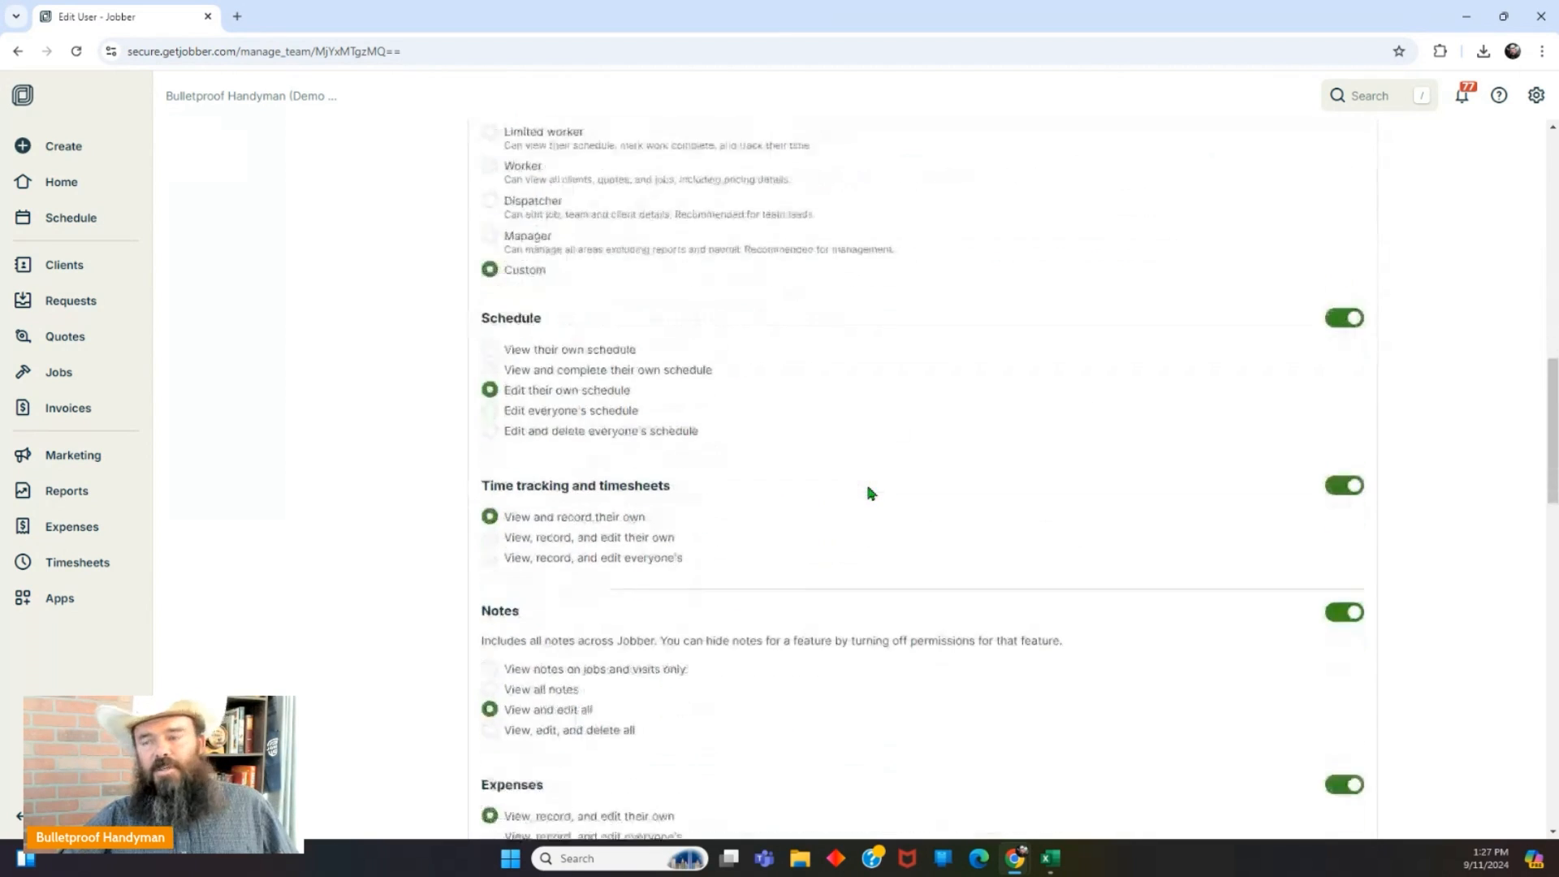
{"action": "scroll", "coordinate": [869, 496], "scroll_direction": "down", "scroll_amount": 3}
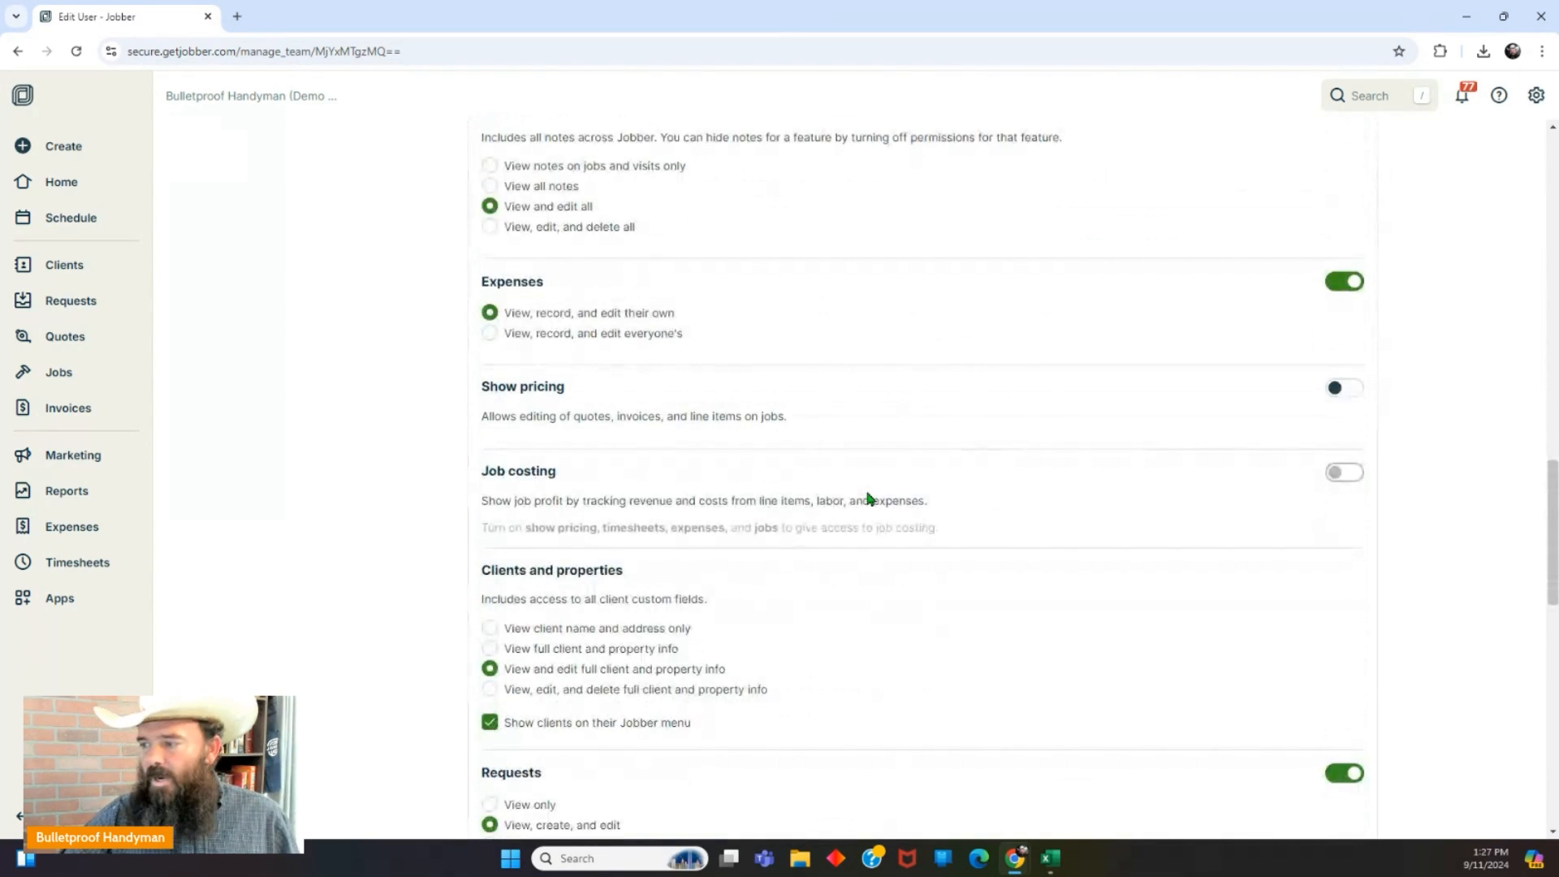
{"action": "scroll", "coordinate": [869, 498], "scroll_direction": "down", "scroll_amount": 6}
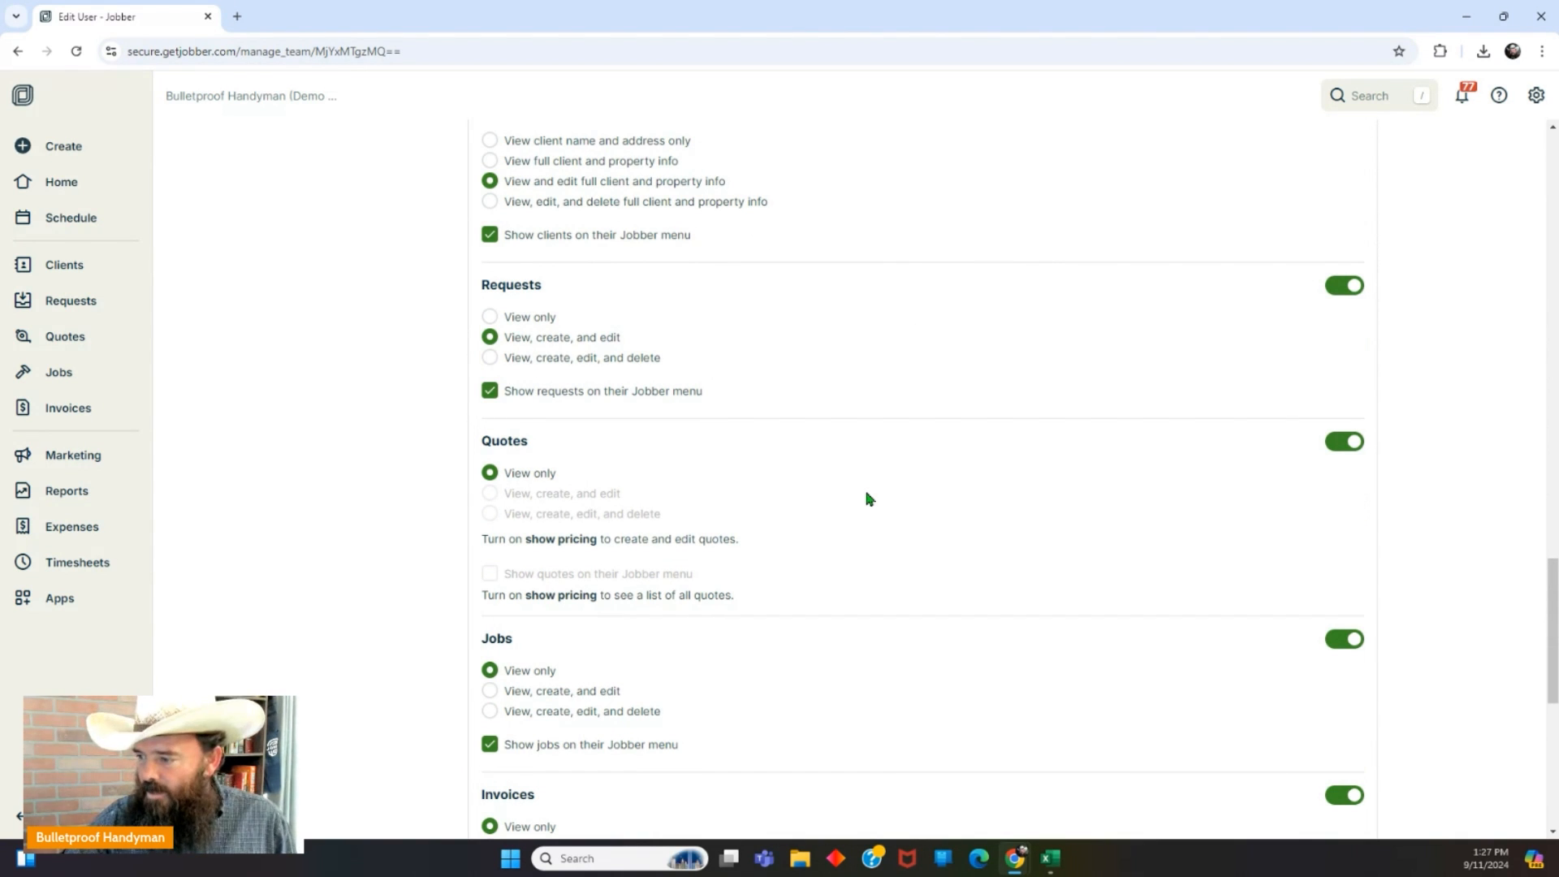
{"action": "scroll", "coordinate": [869, 499], "scroll_direction": "down", "scroll_amount": 7}
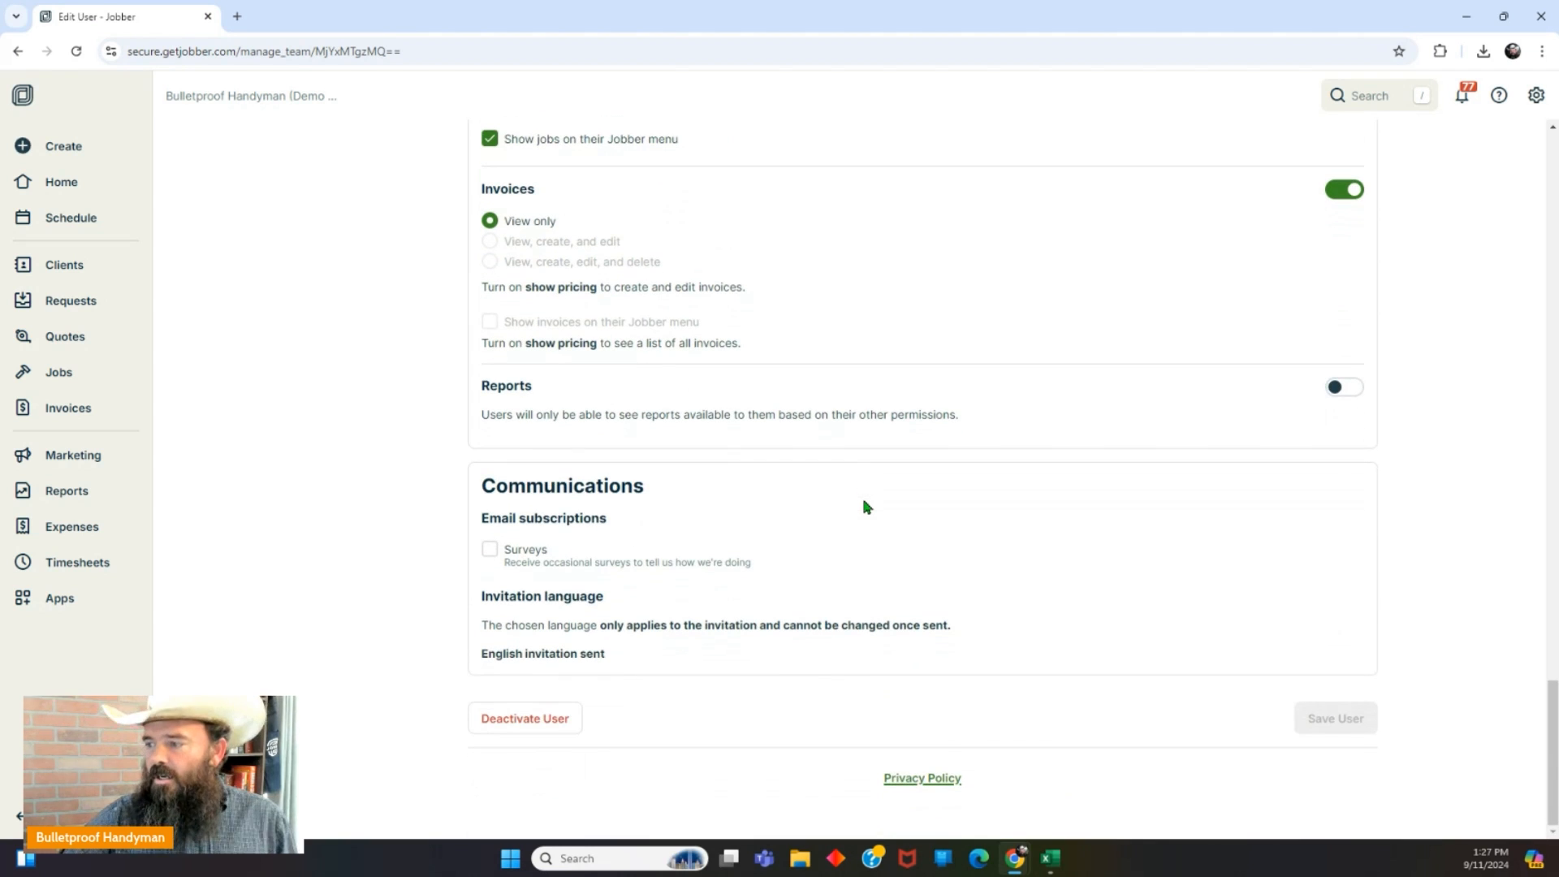